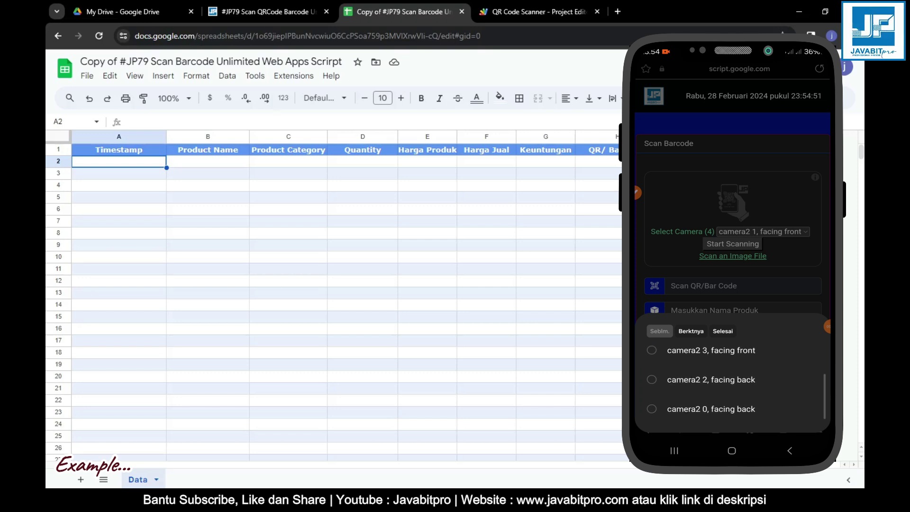
left_click(652, 379)
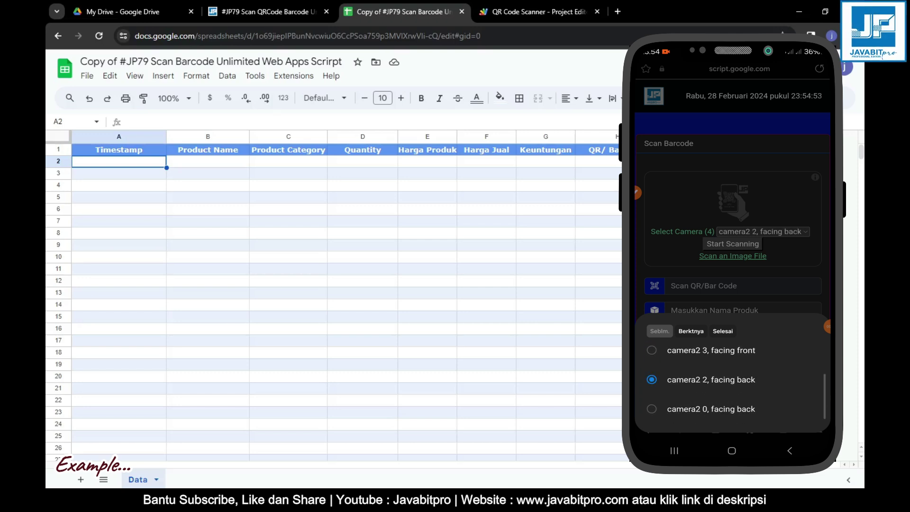
left_click(723, 331)
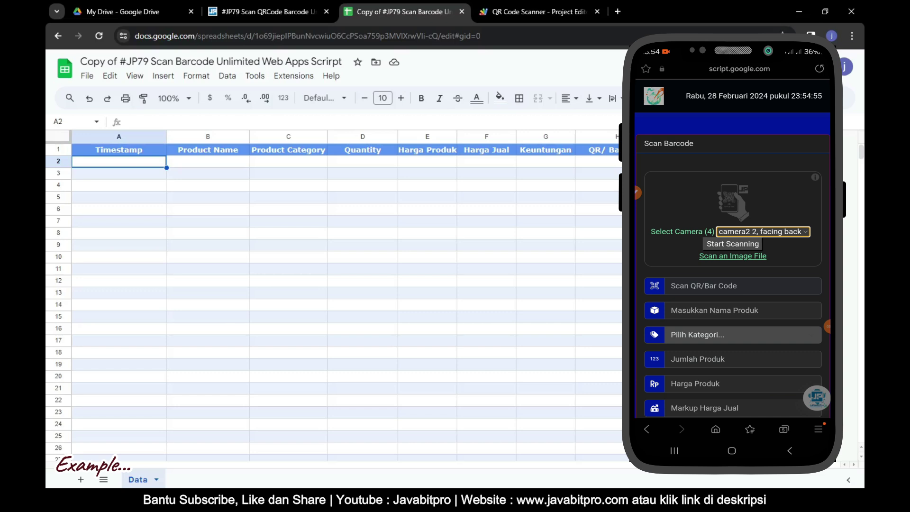
left_click(733, 243)
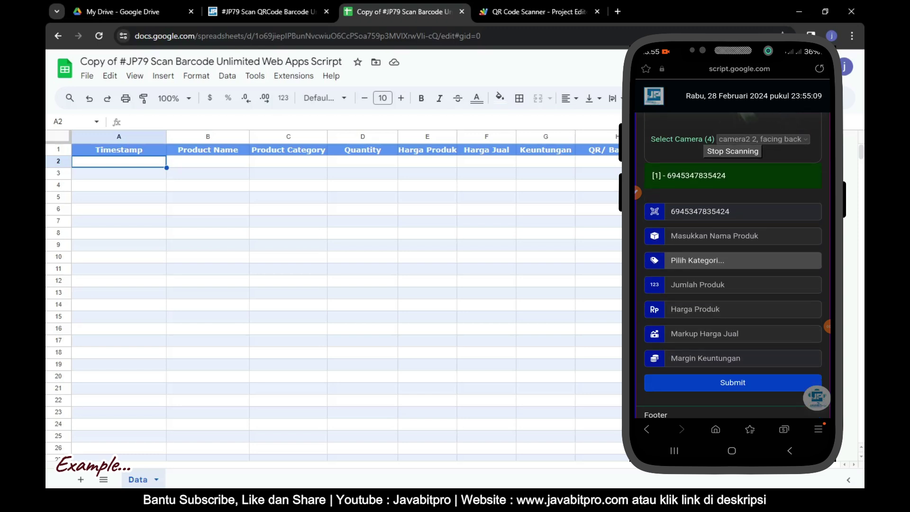
Enter Blender as the product name and choose the Elektronik category
left_click(715, 222)
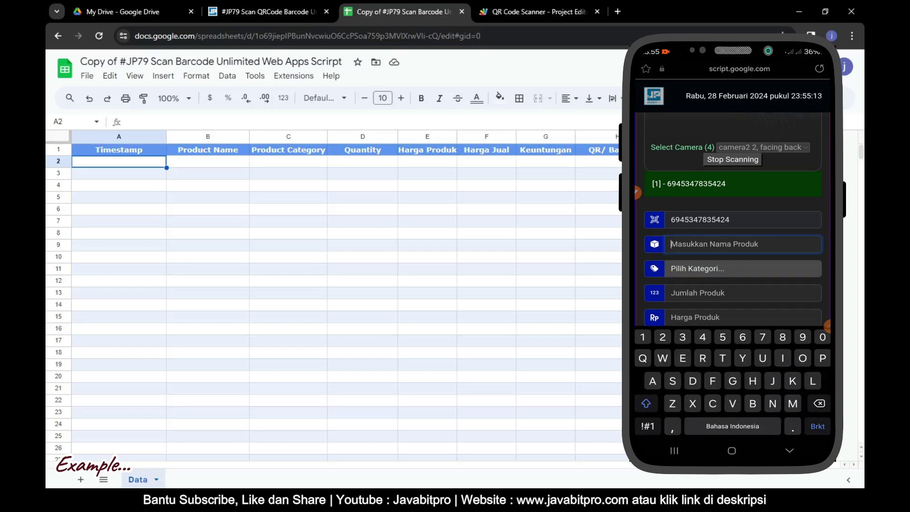
type("Blender")
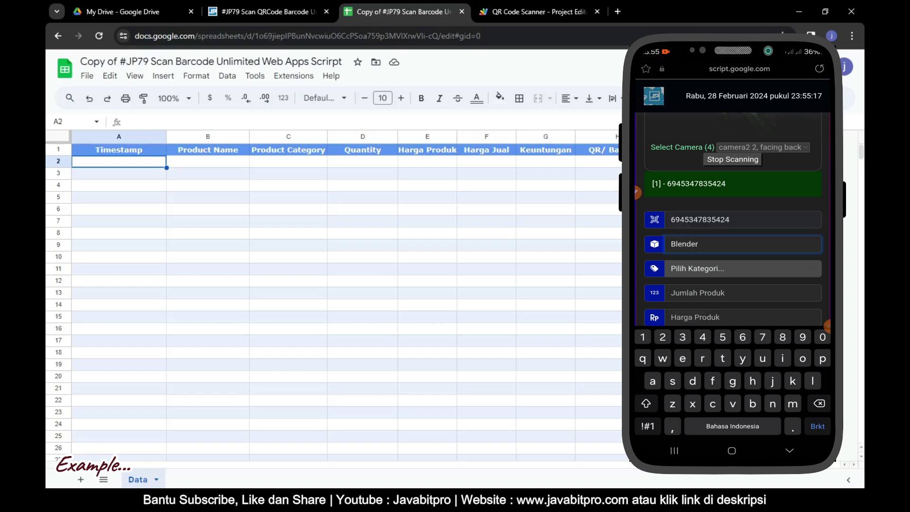
left_click(733, 268)
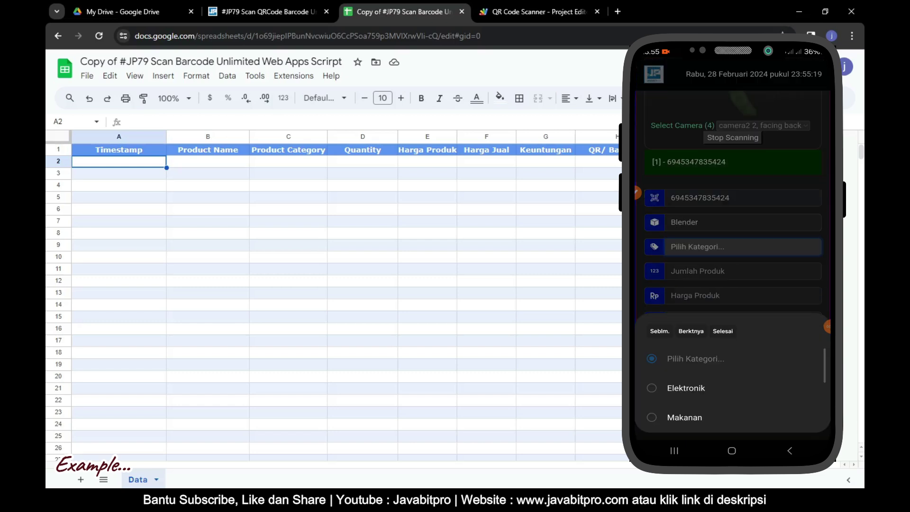
scroll(733, 386, "down", 2)
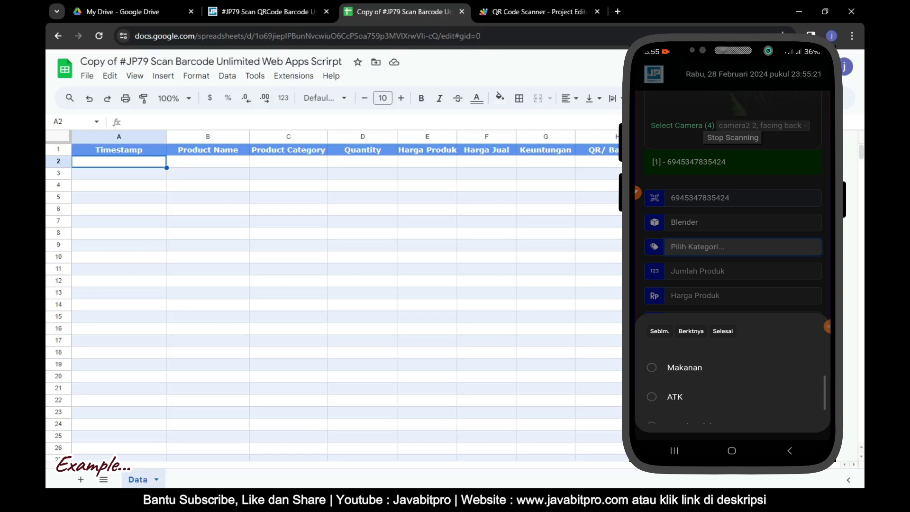
scroll(732, 387, "up", 3)
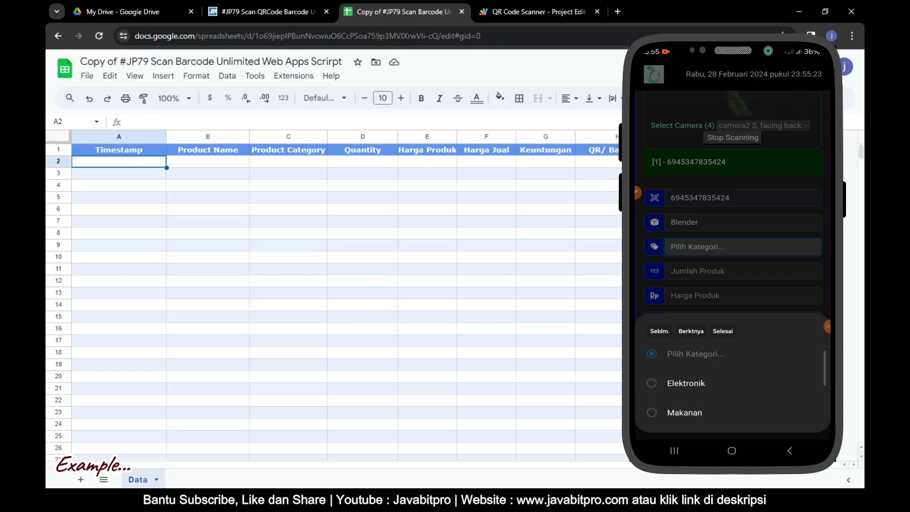
left_click(686, 383)
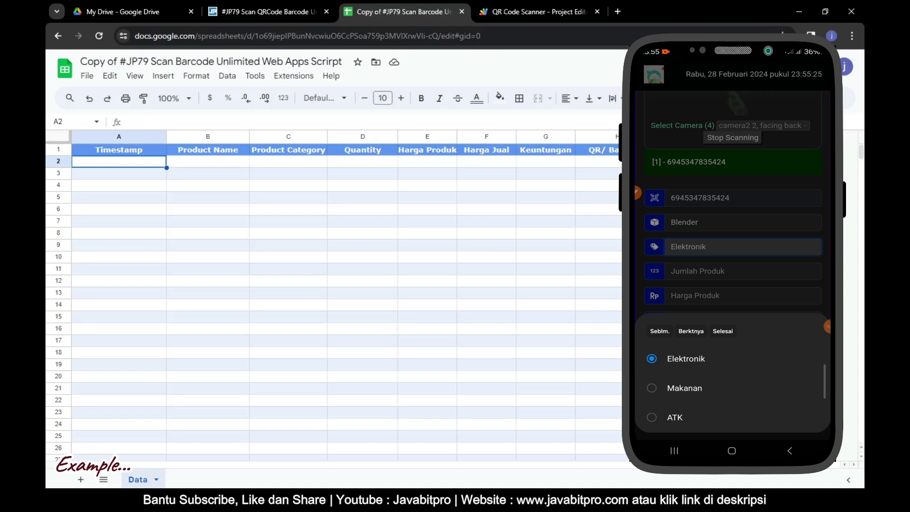
left_click(723, 331)
Enter quantity 100, price 15000 and selling price 18000, giving profit 3000
left_click(733, 249)
type("100")
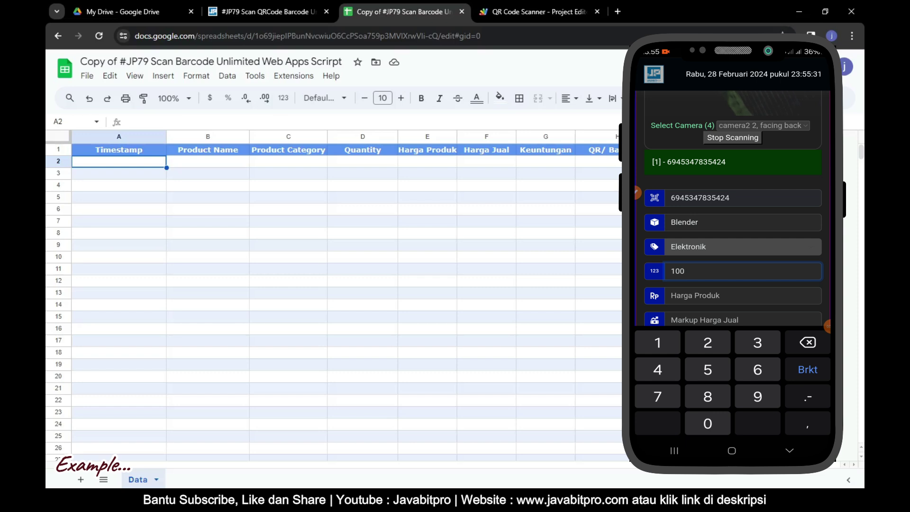
scroll(733, 213, "down", 2)
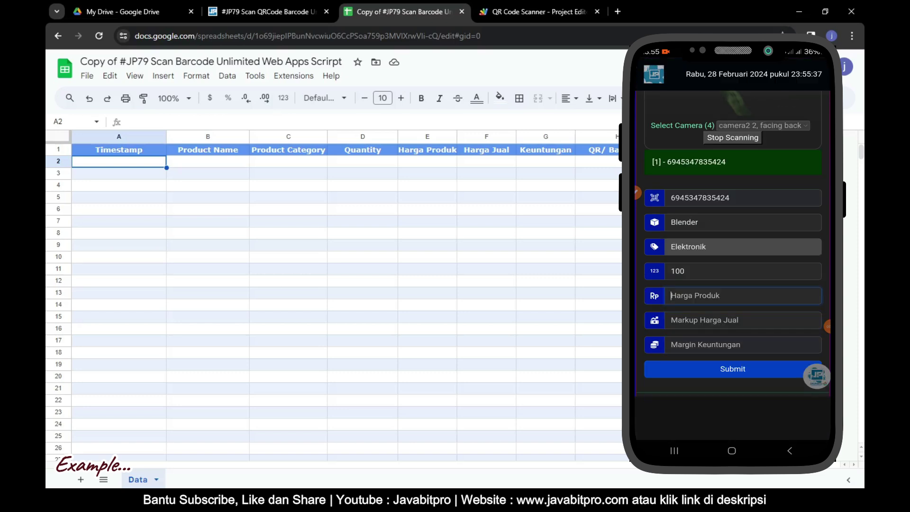
left_click(742, 295)
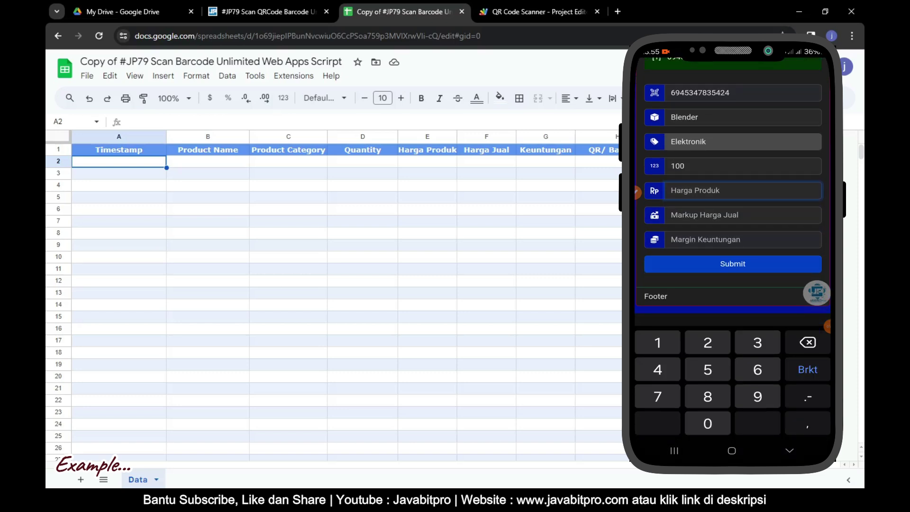
type("15")
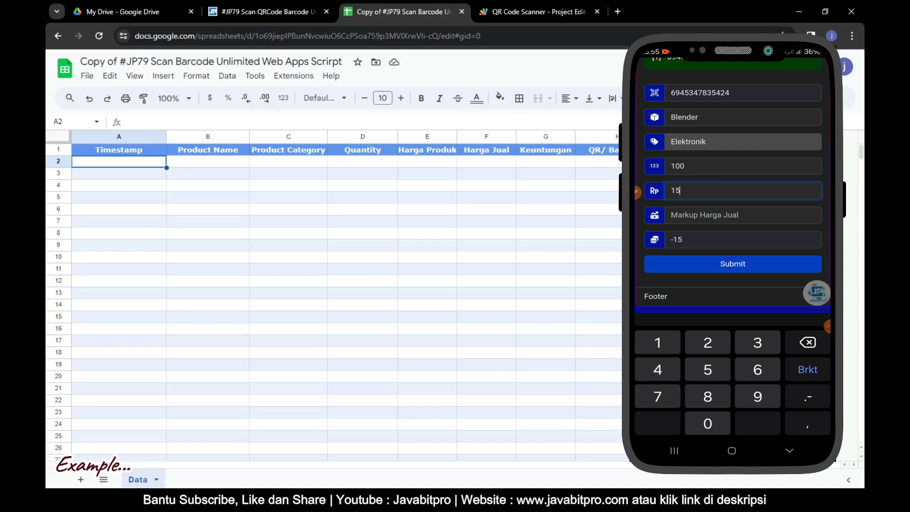
type("0")
type("18")
type("0")
type("00")
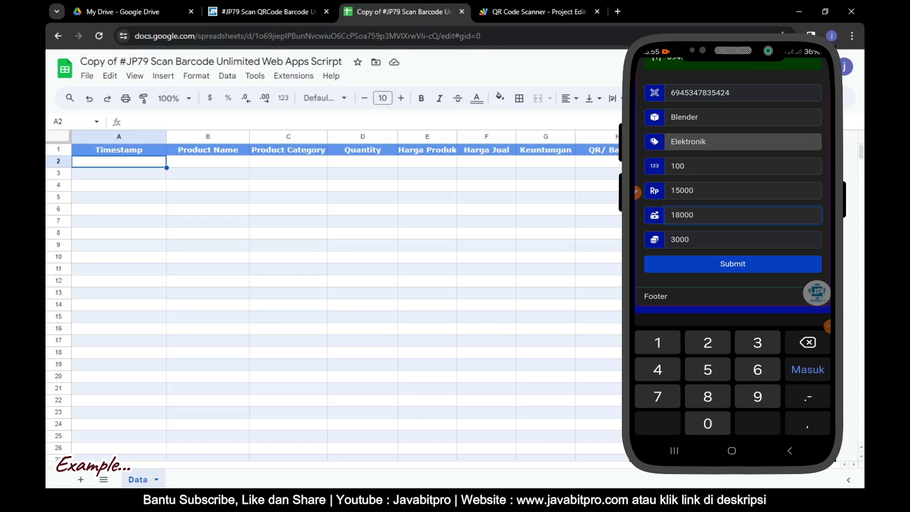
key("Return")
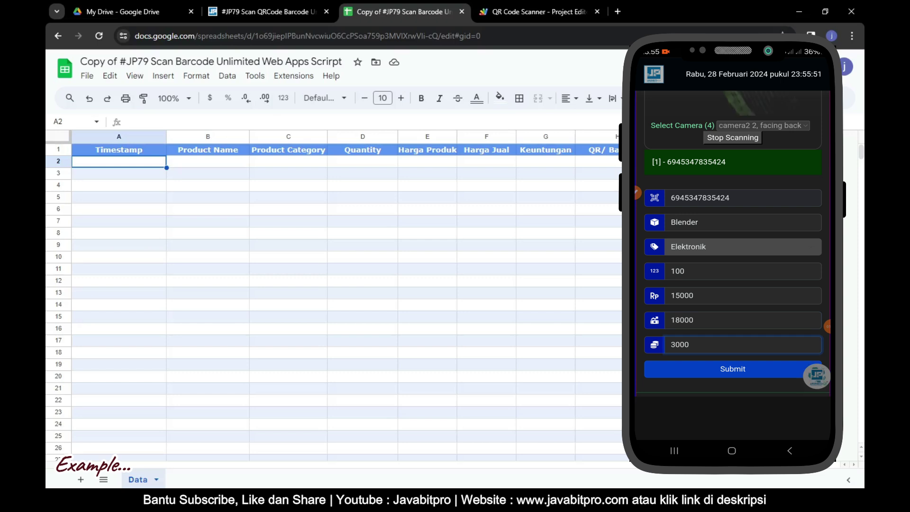
scroll(733, 243, "down", 1)
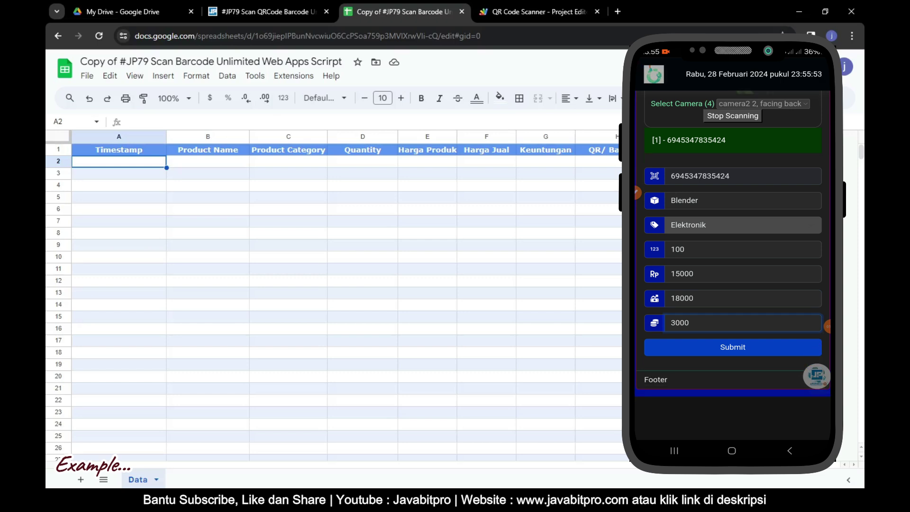
Submit the Blender entry and check its values in row A2:H2 of the Data sheet
left_click(733, 347)
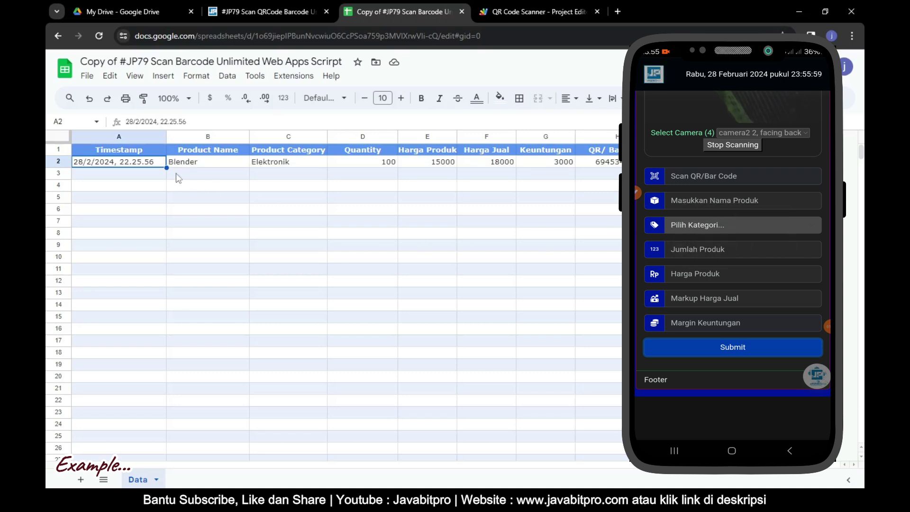
left_click(170, 175)
left_click_drag(144, 164, 598, 169)
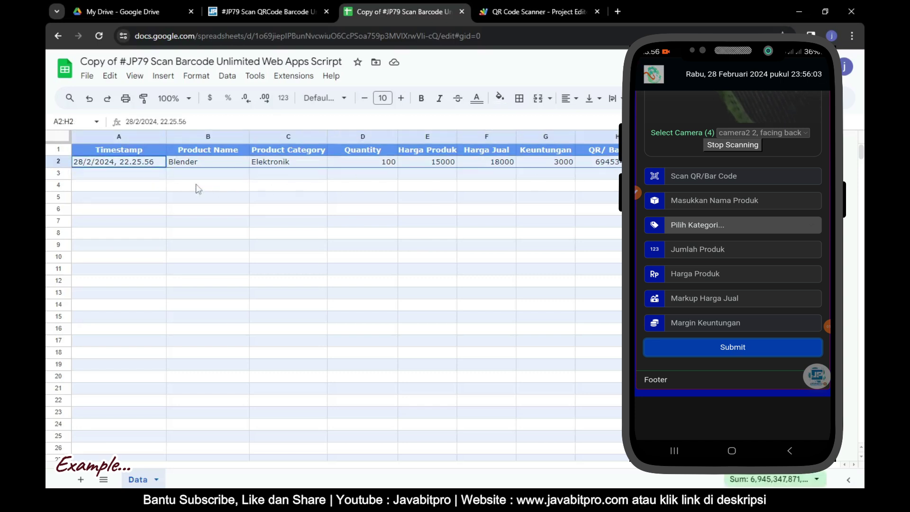
left_click(153, 198)
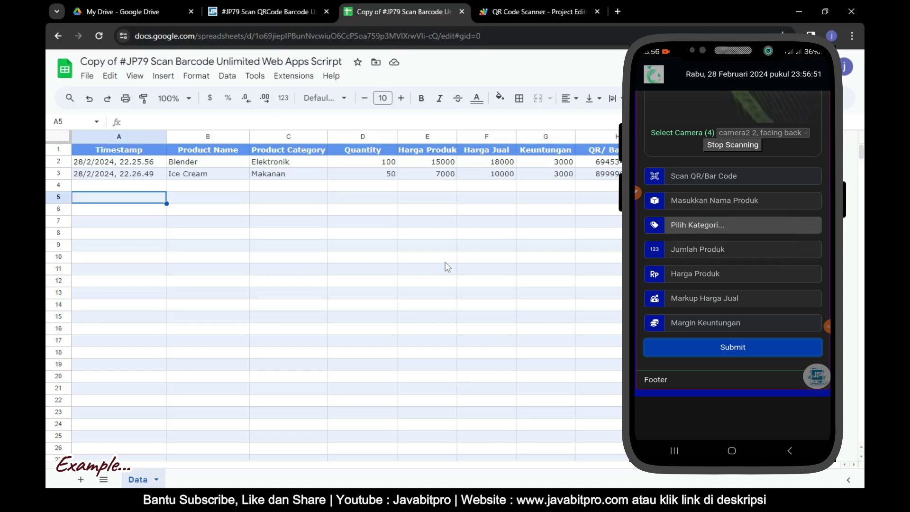
Select row A3:H3 to verify the saved Ice Cream entry
left_click(109, 175)
left_click_drag(190, 179, 617, 179)
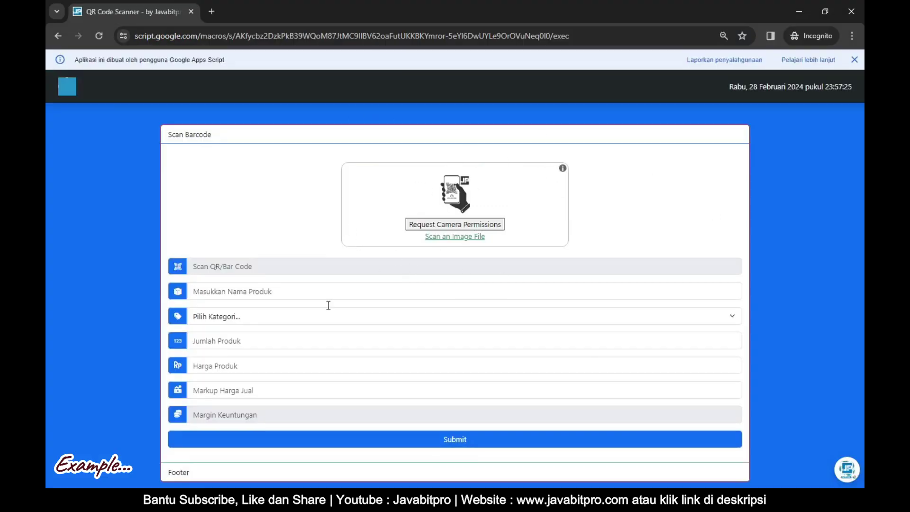
Scan the uploaded image barcode (1).gif to fill product code 12345
left_click(456, 237)
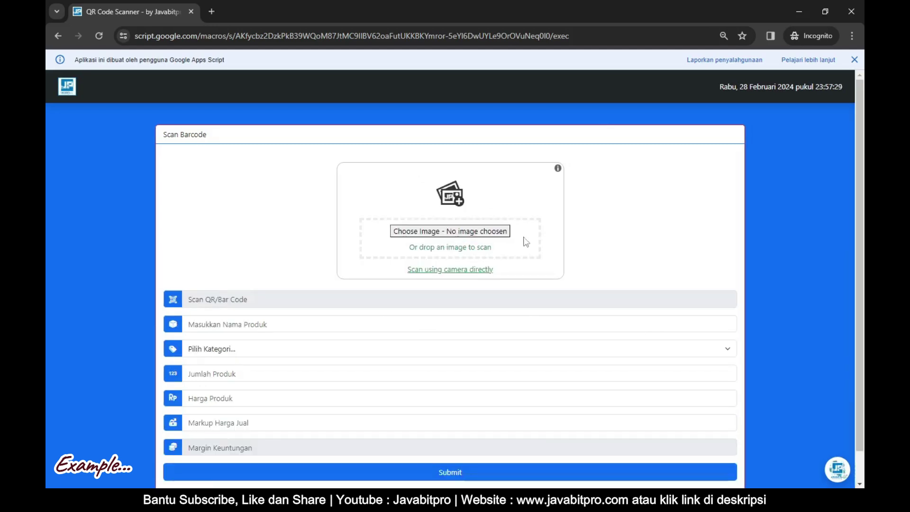
left_click(462, 233)
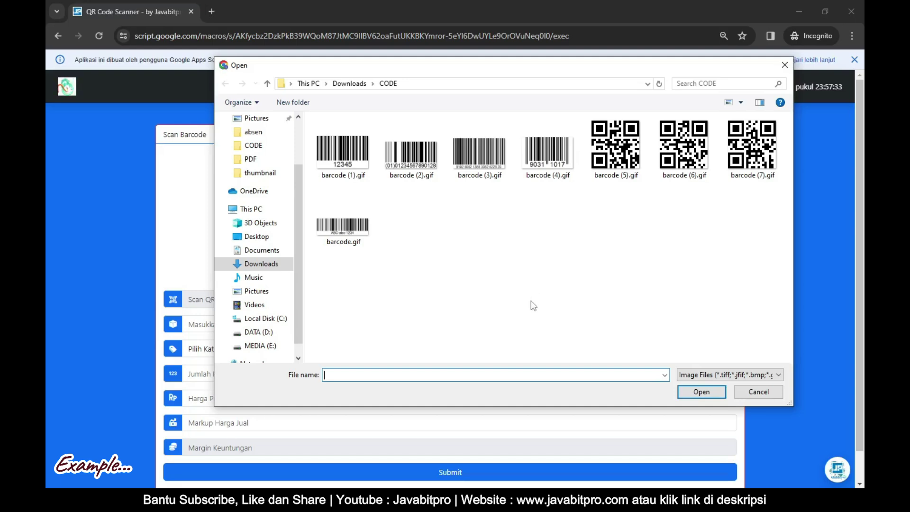
left_click(351, 164)
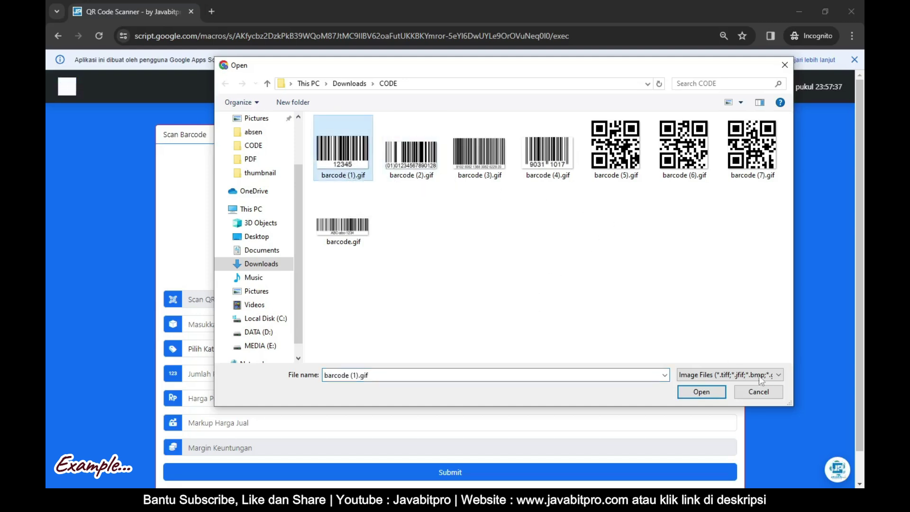
left_click(704, 392)
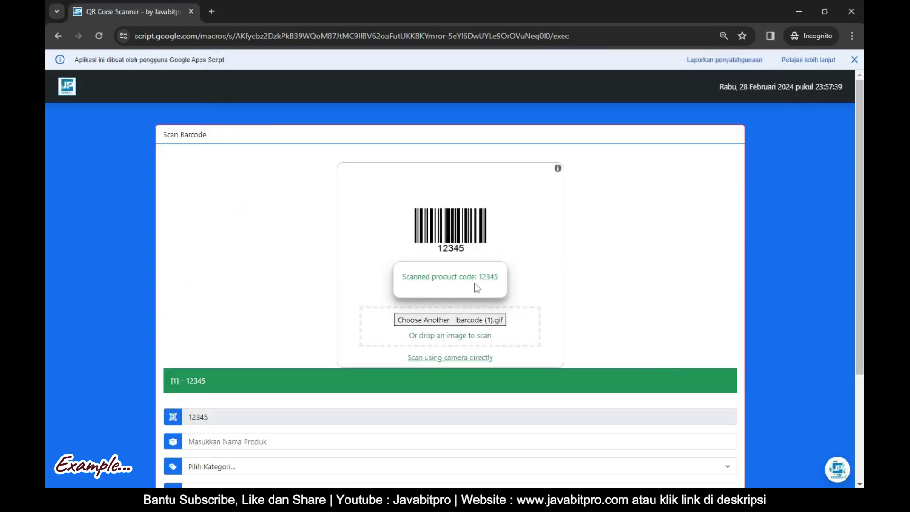
Enter Buku Tulis as the product name with the ATK category
scroll(491, 277, "down", 3)
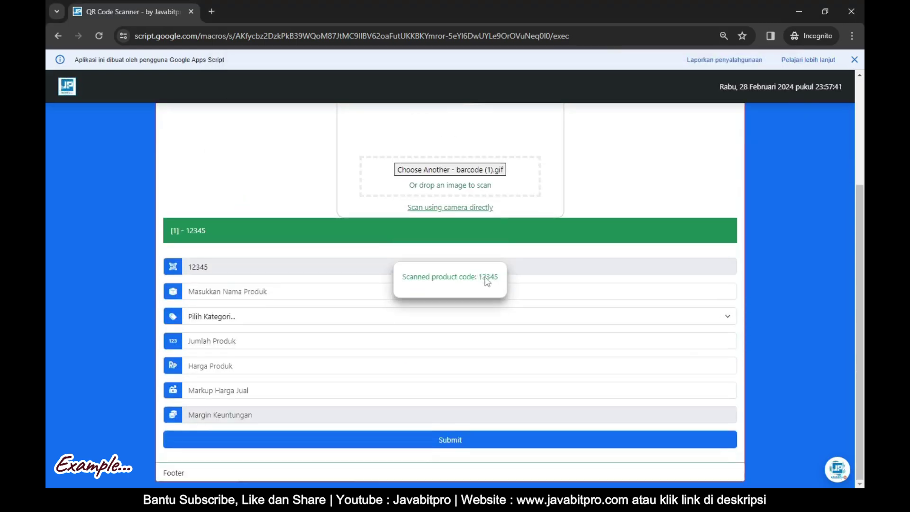
left_click(222, 295)
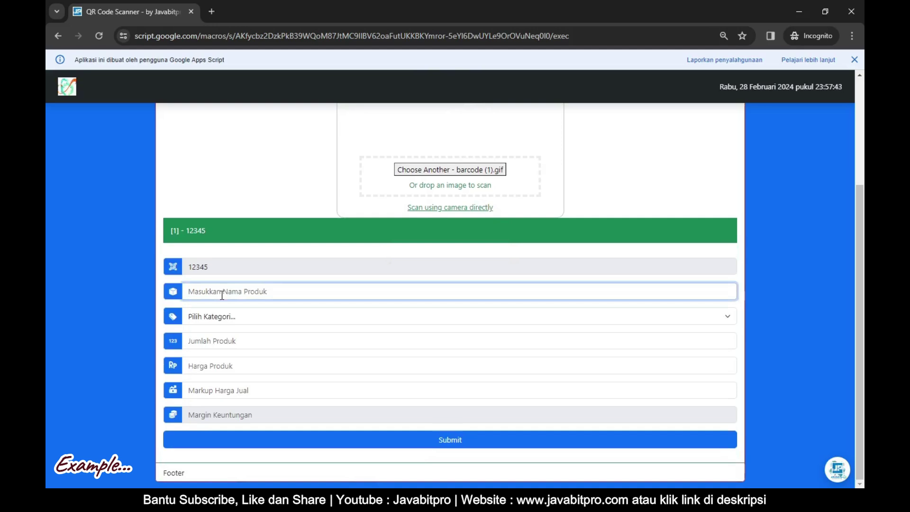
type("Buku Tulis")
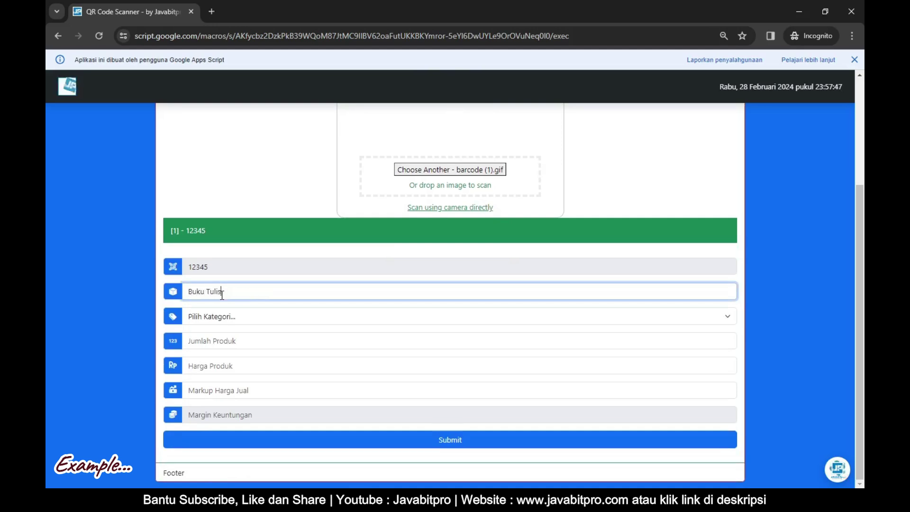
left_click(237, 324)
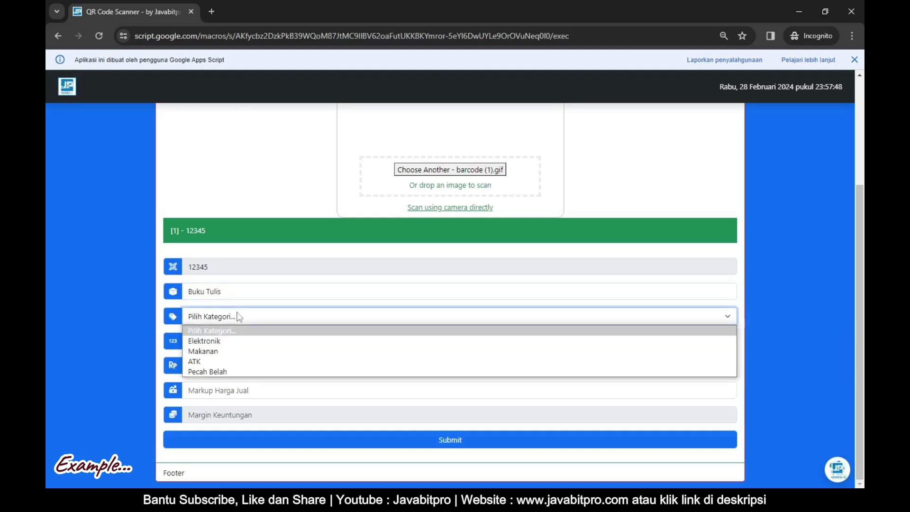
left_click(209, 360)
Enter price 2000 and selling price 2500, giving a profit of 500
left_click(213, 343)
type("100")
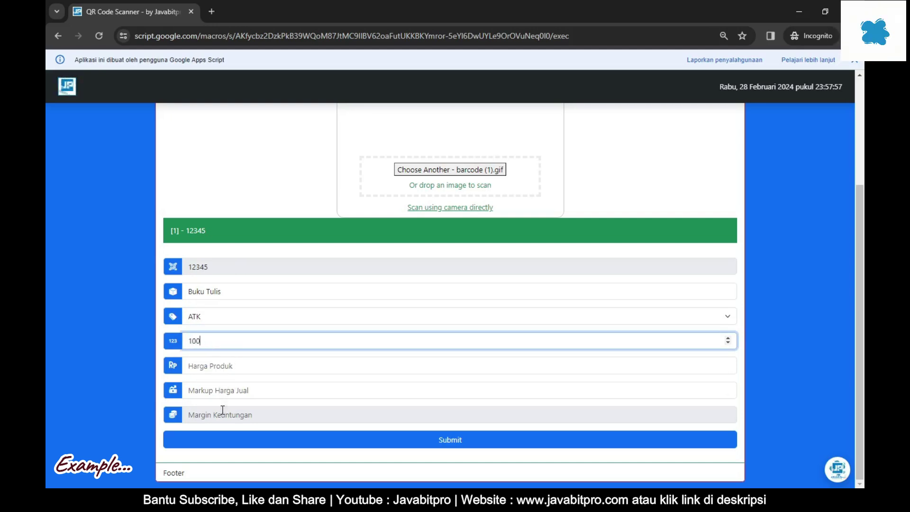
left_click(202, 367)
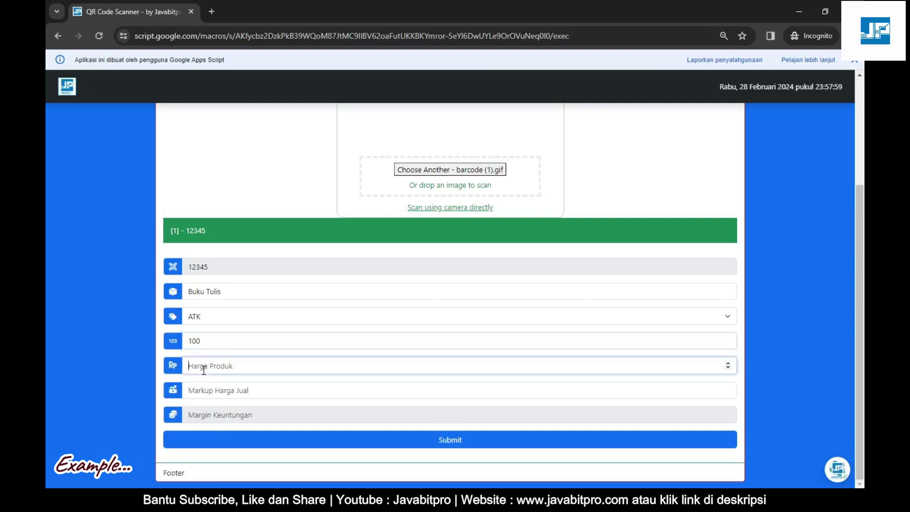
type("2000")
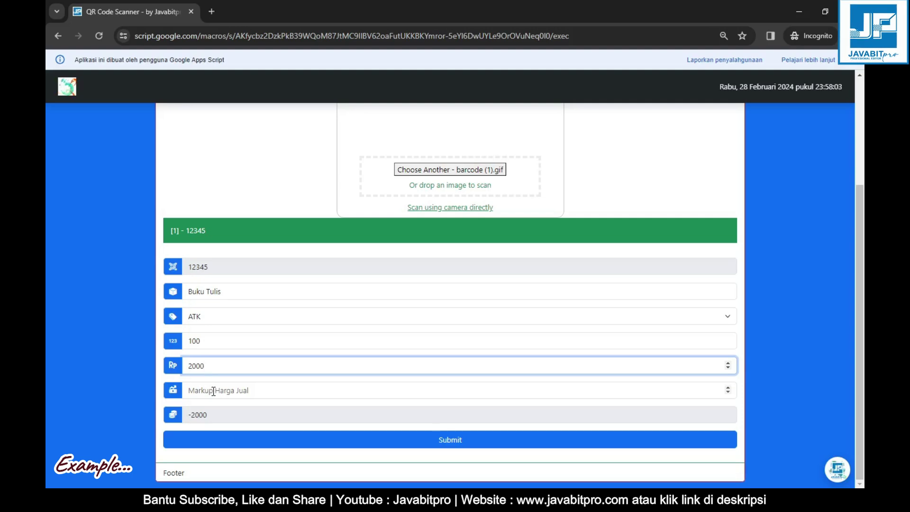
left_click(213, 390)
type("2500")
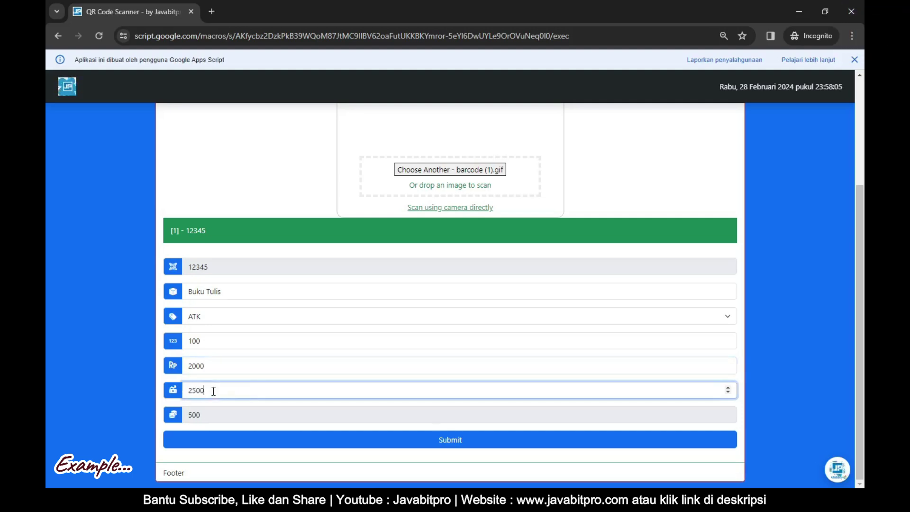
left_click_drag(208, 414, 188, 413)
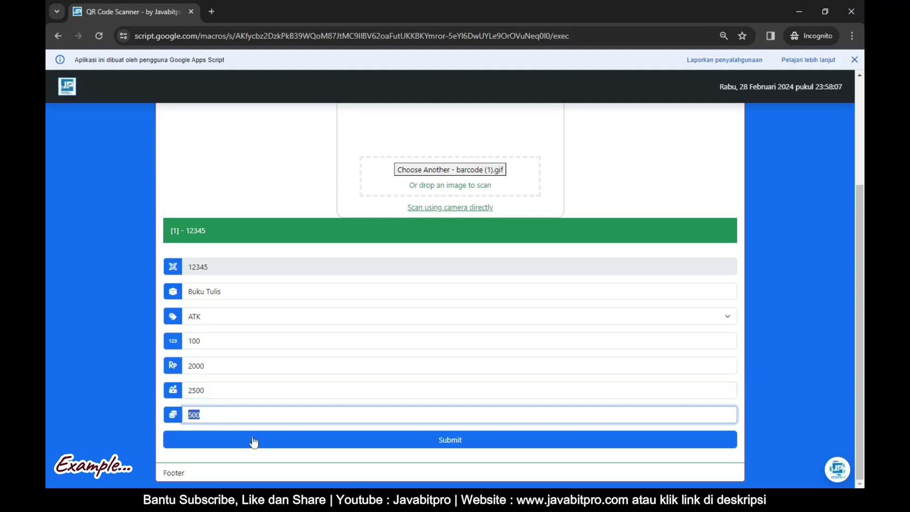
Submit Buku Tulis and verify it as row 4 in the linked spreadsheet
left_click(451, 441)
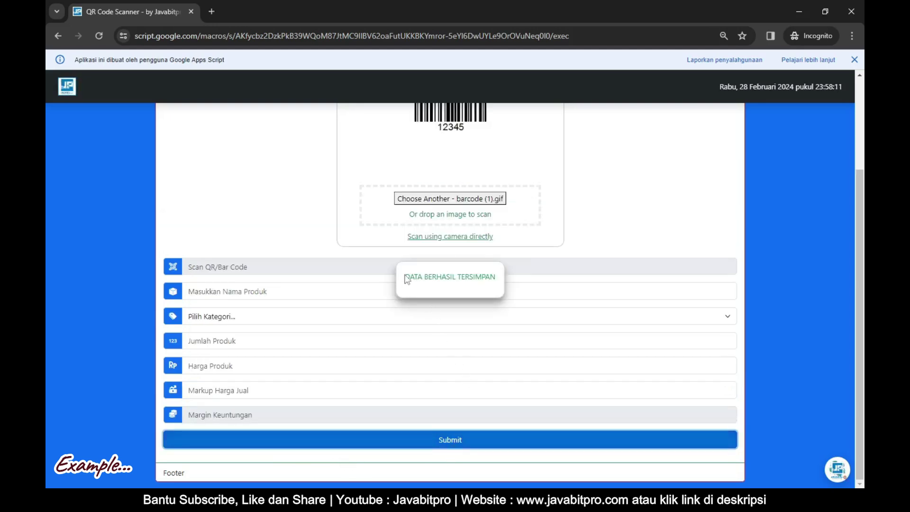
left_click_drag(406, 279, 506, 280)
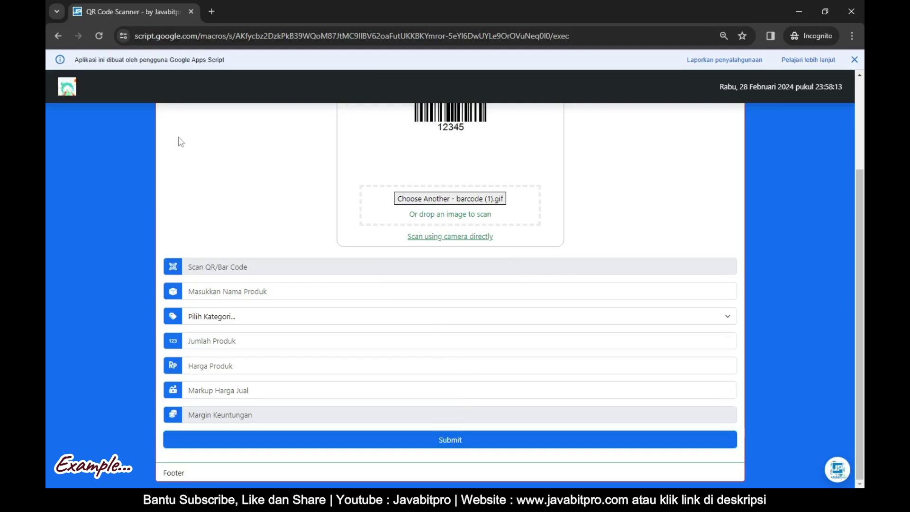
left_click(354, 405)
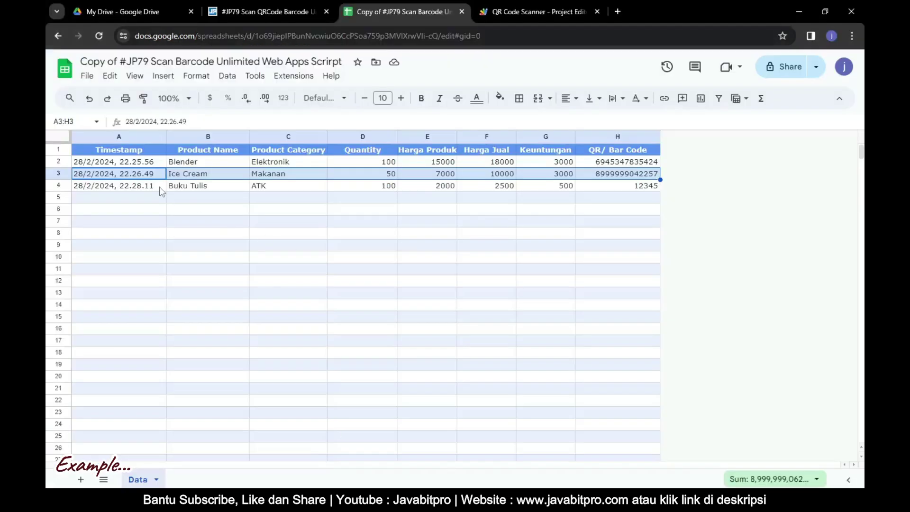
left_click_drag(161, 188, 616, 188)
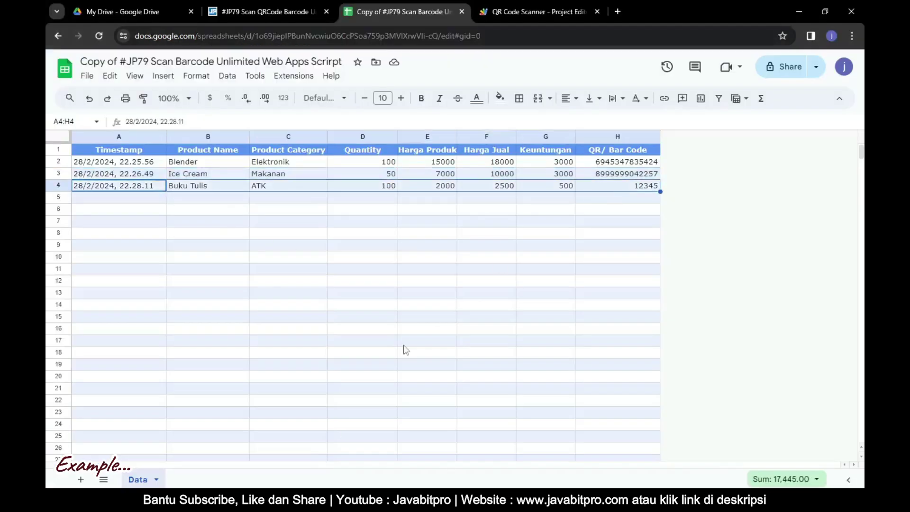
left_click(406, 456)
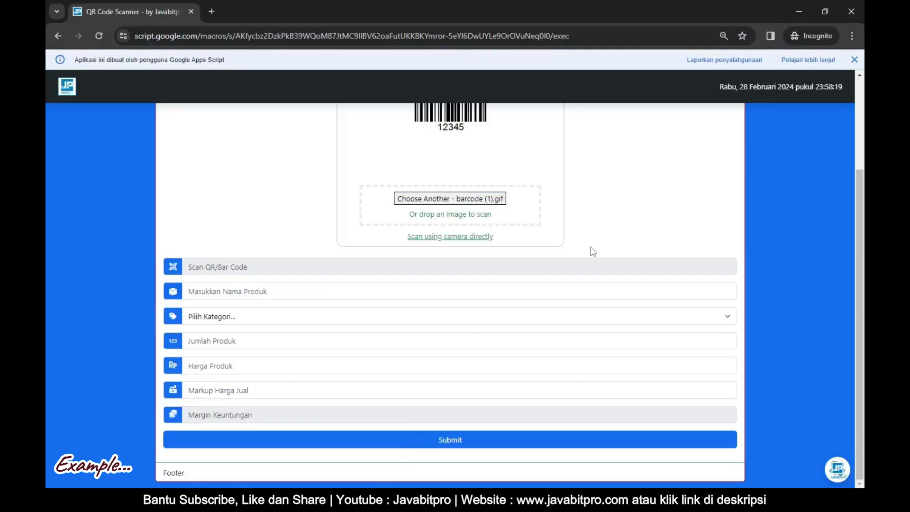
Load the QR image barcode (5).gif to fill product code 123456789
scroll(593, 252, "up", 1)
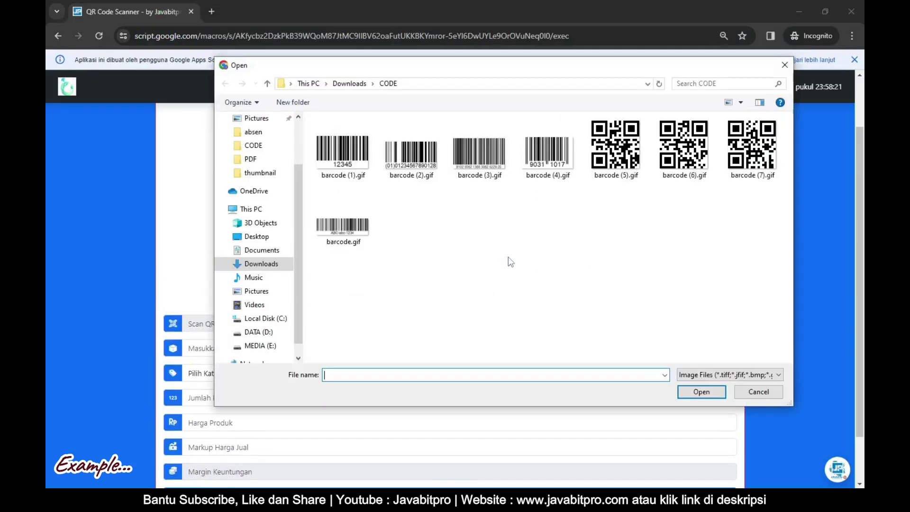
left_click(632, 152)
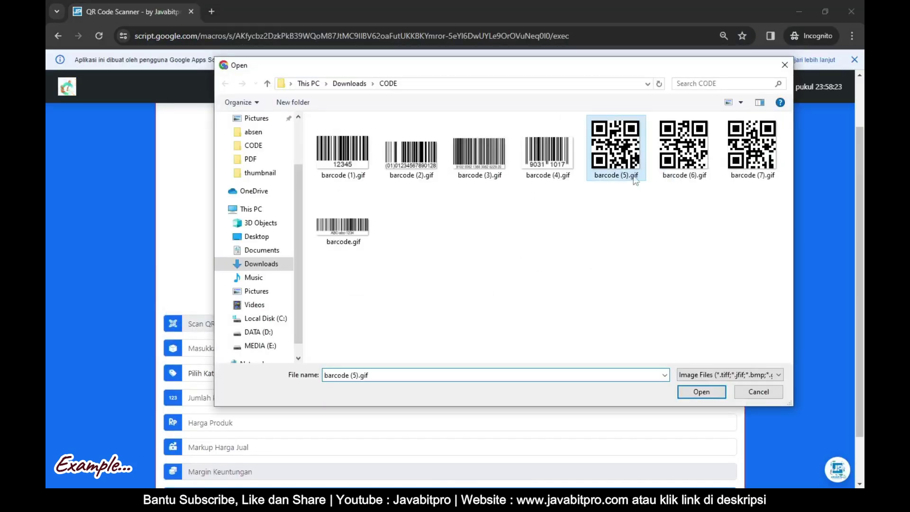
left_click(701, 392)
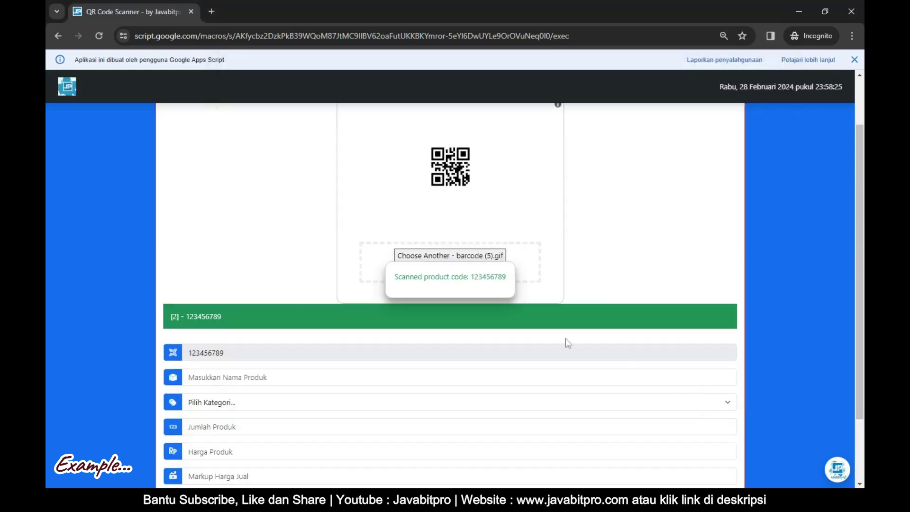
scroll(439, 344, "down", 2)
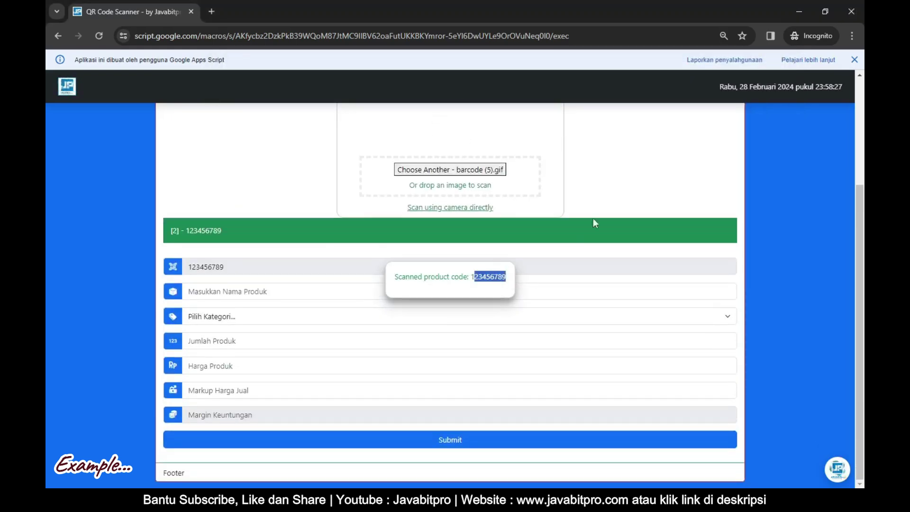
left_click(240, 289)
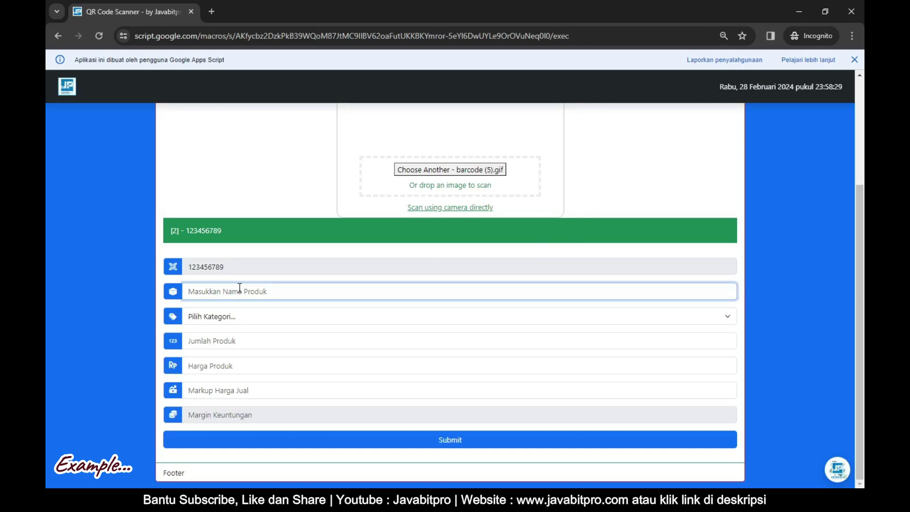
Enter Gelas, Pecah Belah, 24 units, price 35000, selling price 50000, and submit it
type("G")
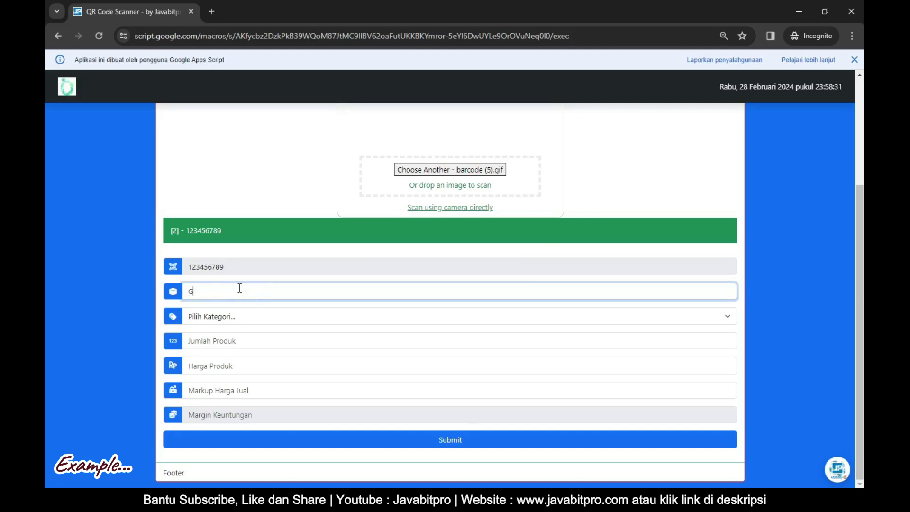
left_click(236, 316)
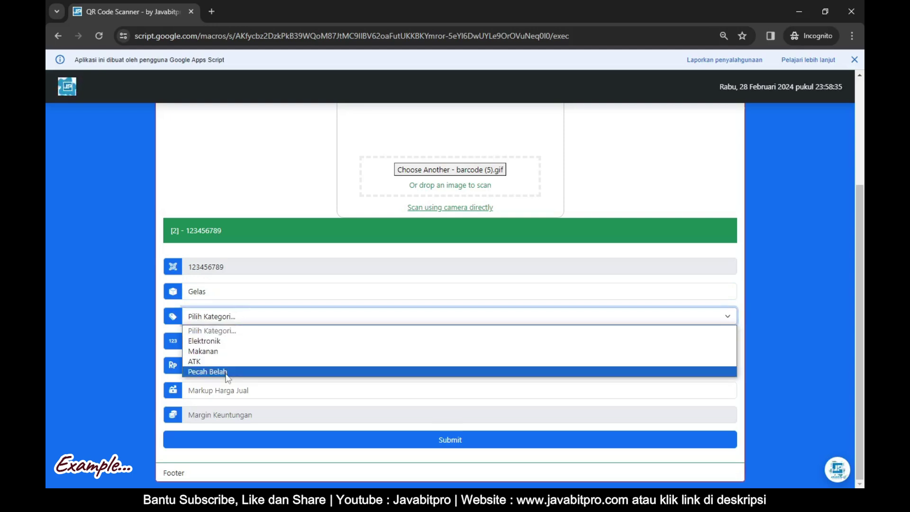
left_click(226, 371)
left_click(231, 339)
type("24")
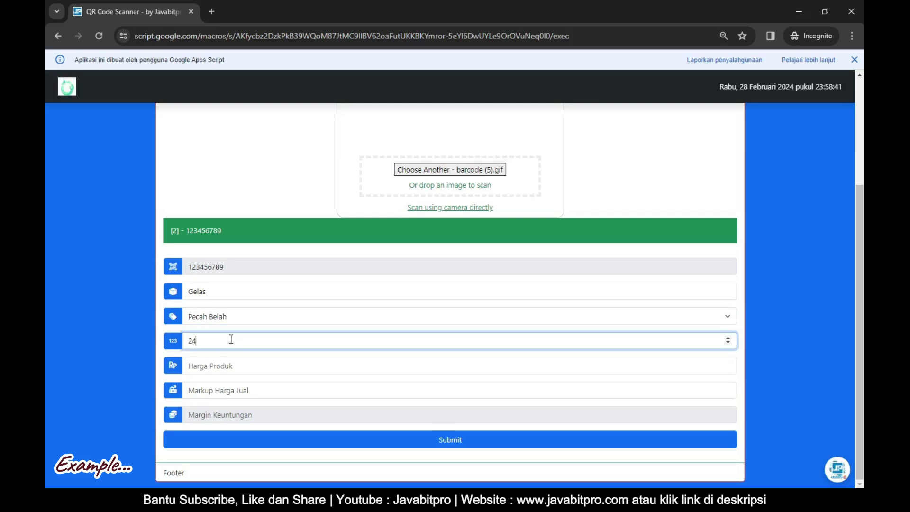
left_click(232, 367)
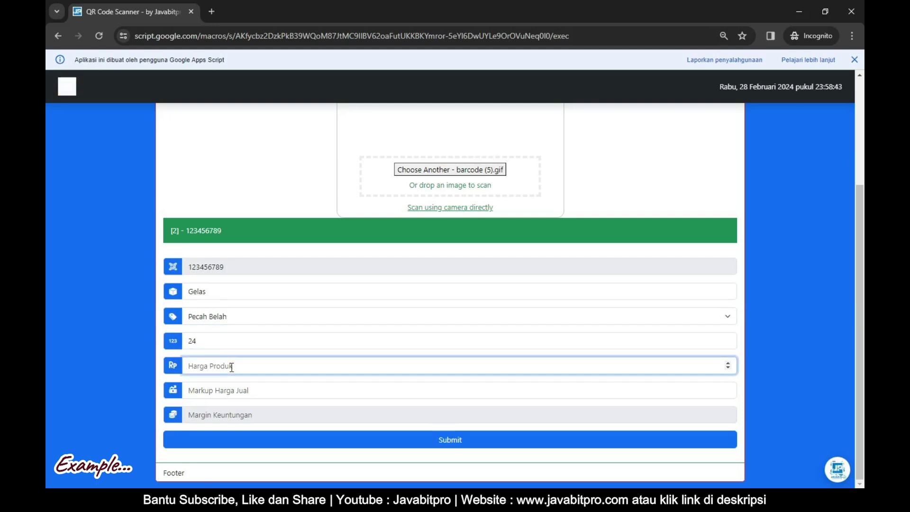
type("35000")
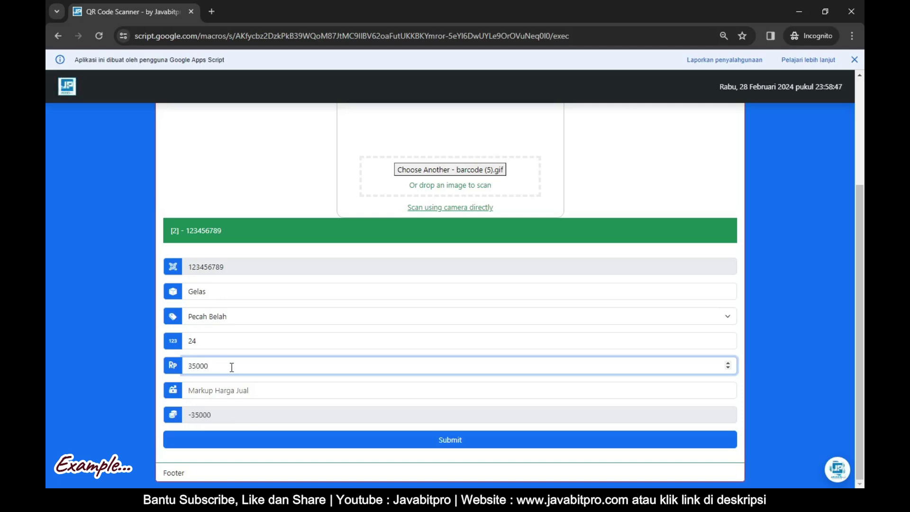
left_click(210, 394)
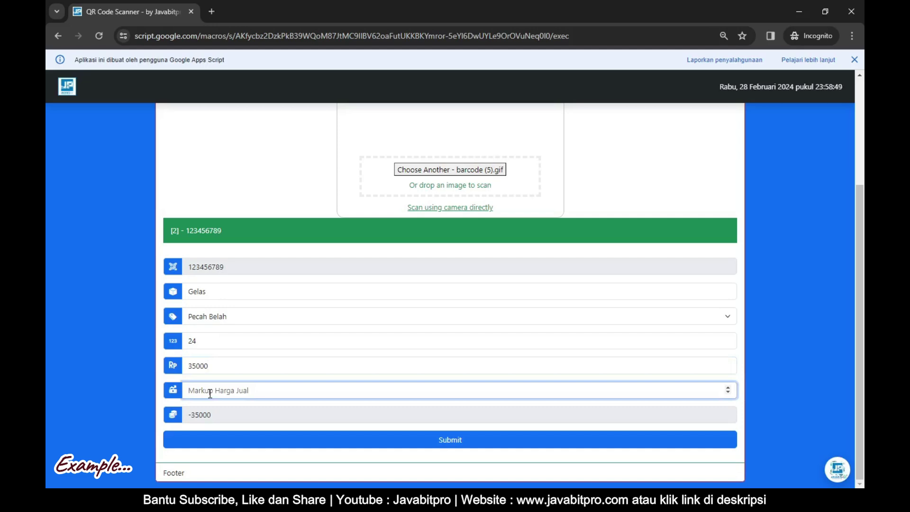
type("50000")
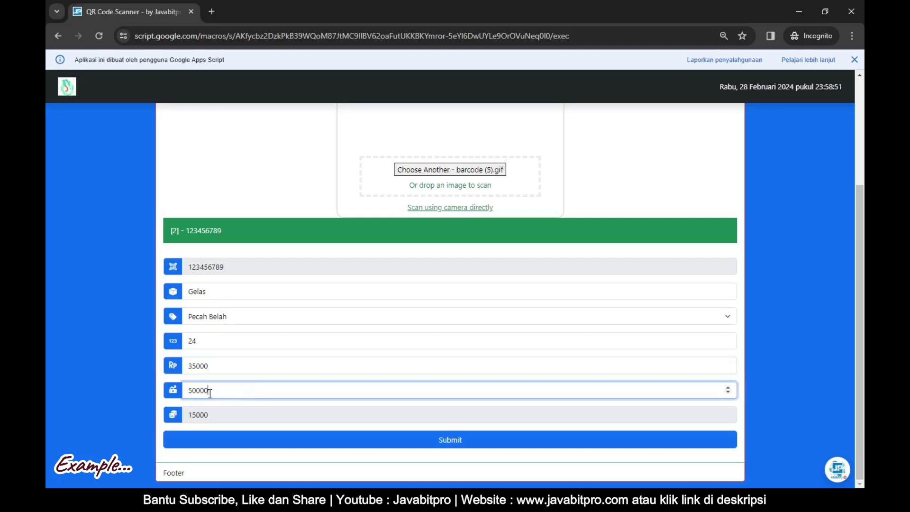
key("Tab")
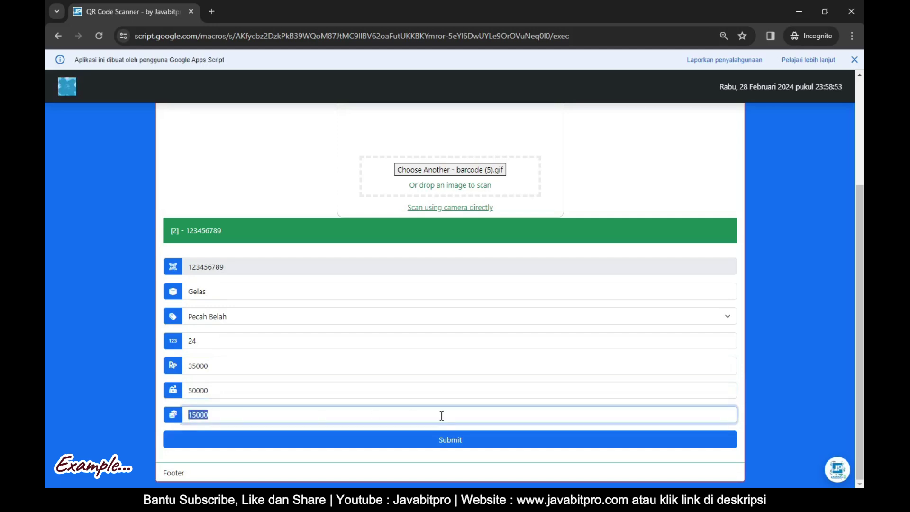
left_click(455, 442)
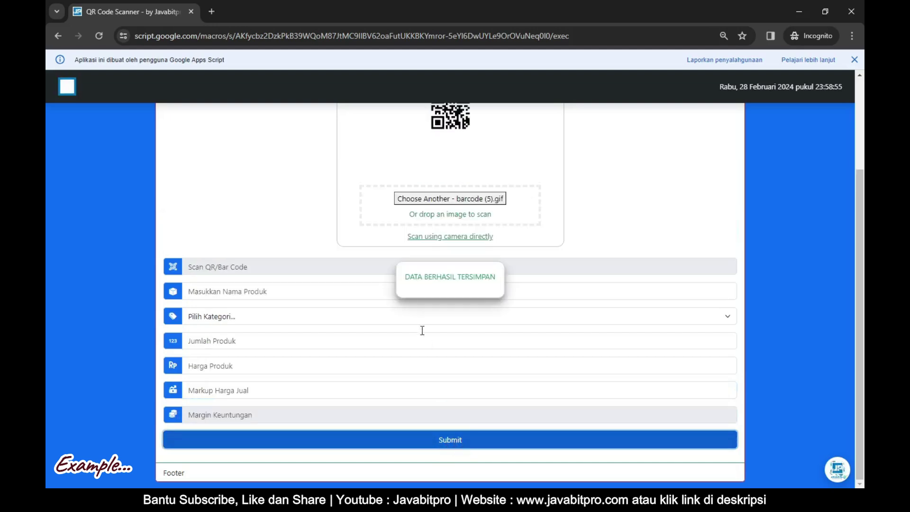
Check the Gelas entry as row 5 in the Data sheet
left_click_drag(406, 275, 510, 264)
left_click(519, 286)
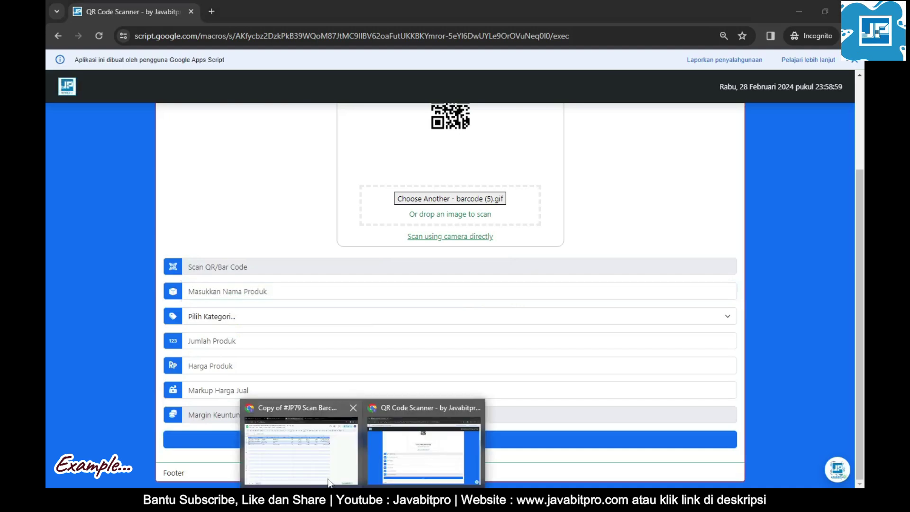
left_click(298, 439)
left_click_drag(144, 198, 627, 203)
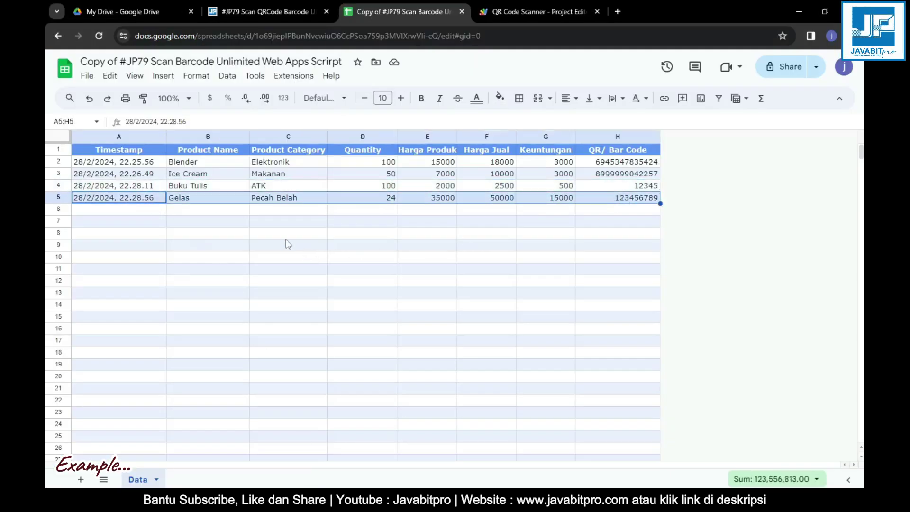
left_click(238, 235)
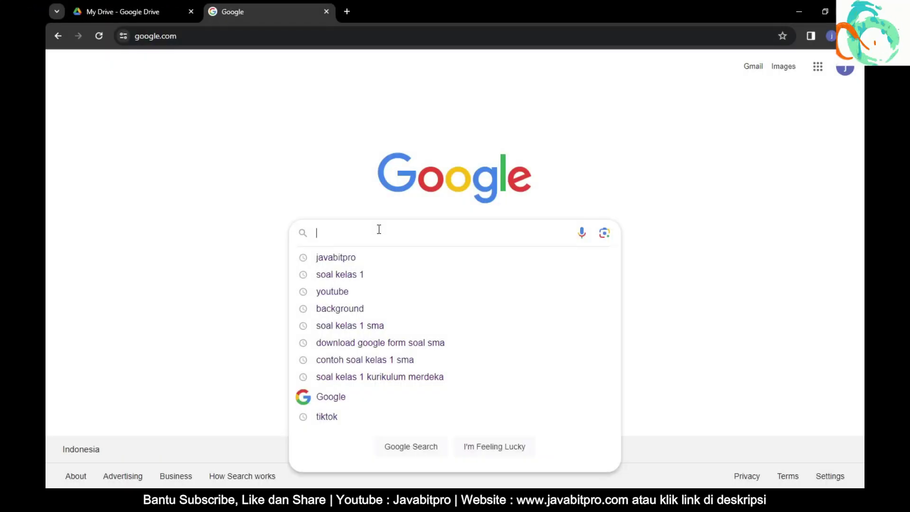
Search Google for javabitpro
type("java")
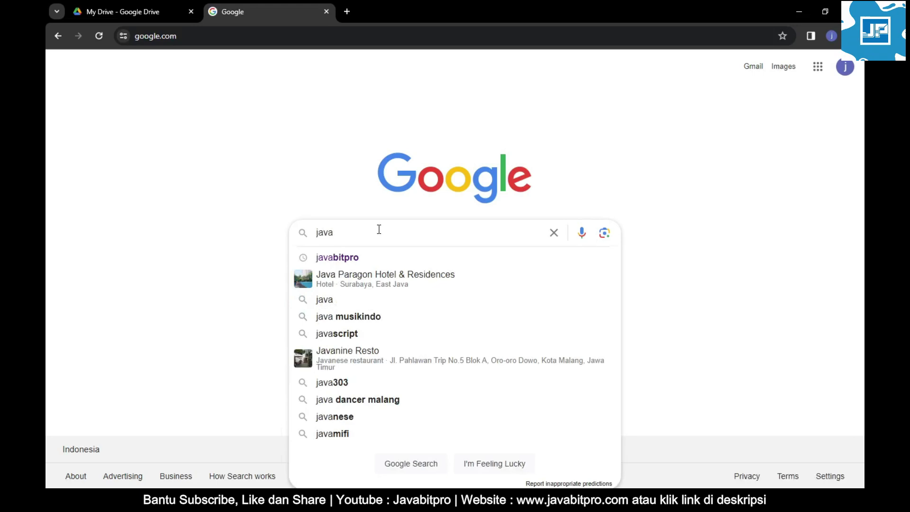
type("bitpro")
key("Return")
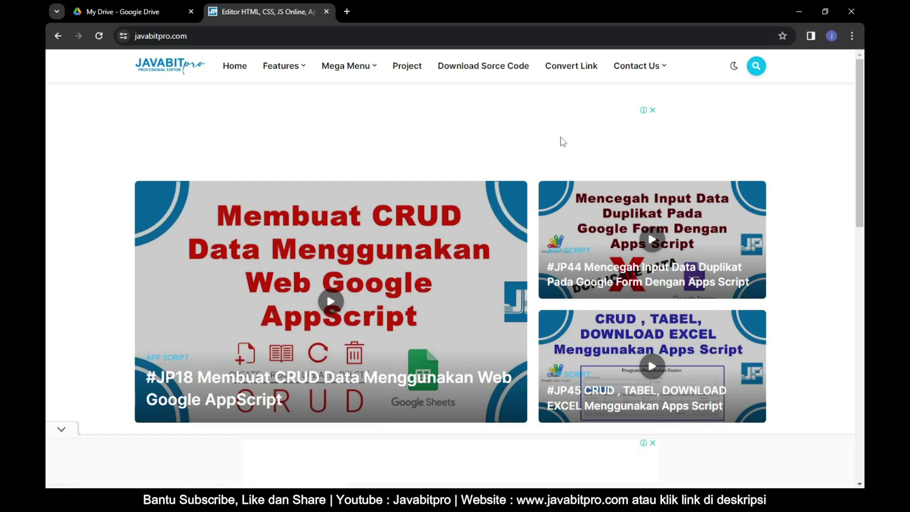
Scroll through the Javabitpro project posts and load more of them
scroll(490, 204, "down", 5)
scroll(489, 202, "down", 2)
scroll(488, 201, "down", 2)
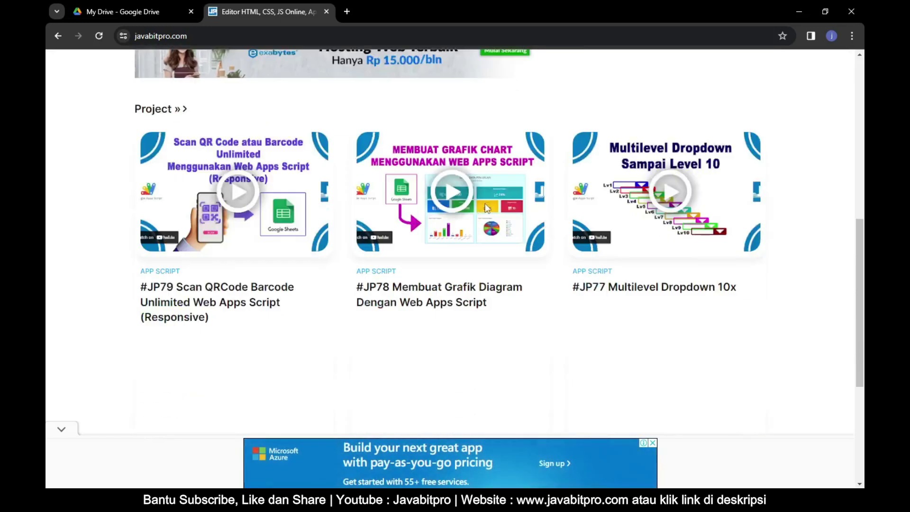
scroll(479, 228, "down", 4)
scroll(468, 262, "down", 2)
left_click(463, 337)
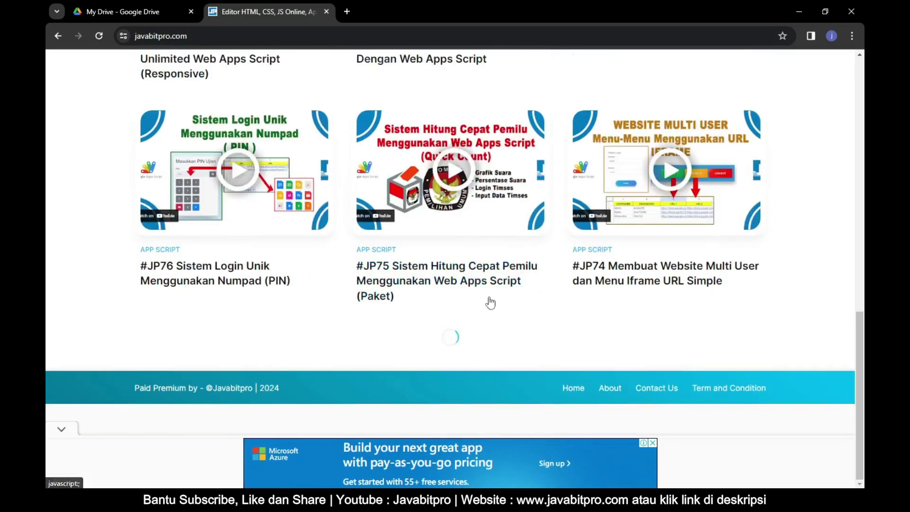
scroll(449, 251, "down", 2)
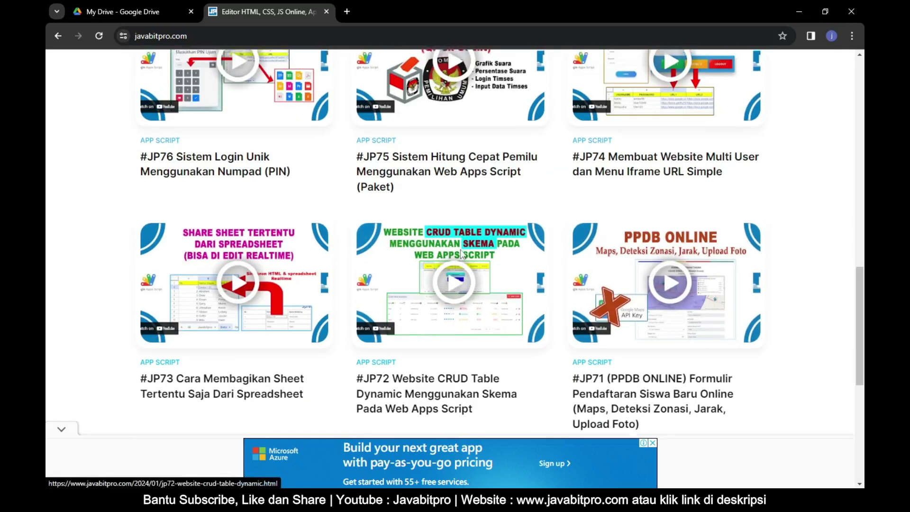
scroll(427, 251, "up", 4)
scroll(402, 249, "up", 6)
scroll(384, 284, "up", 4)
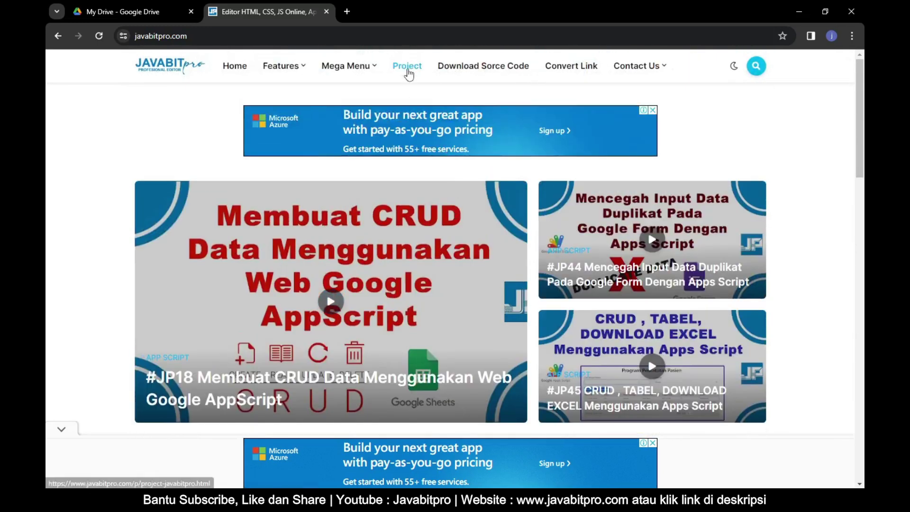
Go to the Project page of all tutorials, dismiss the ad, and browse the list
left_click(408, 70)
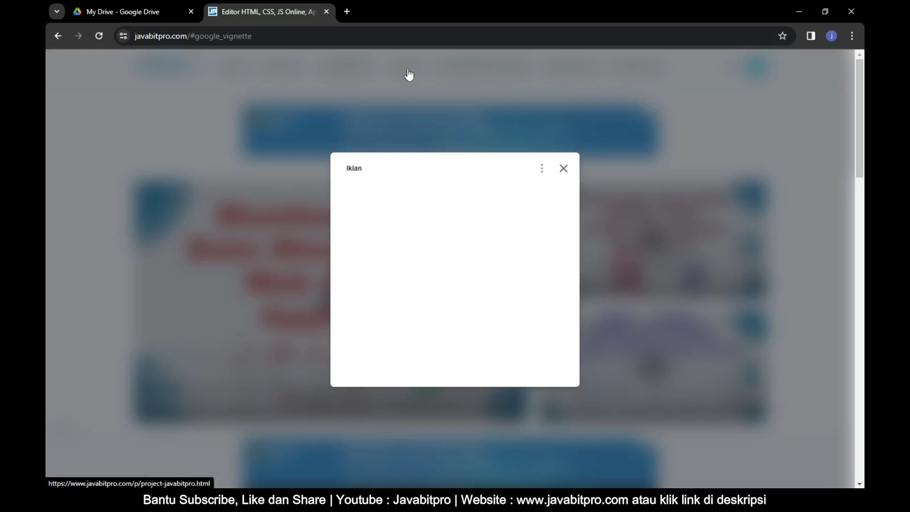
left_click(565, 169)
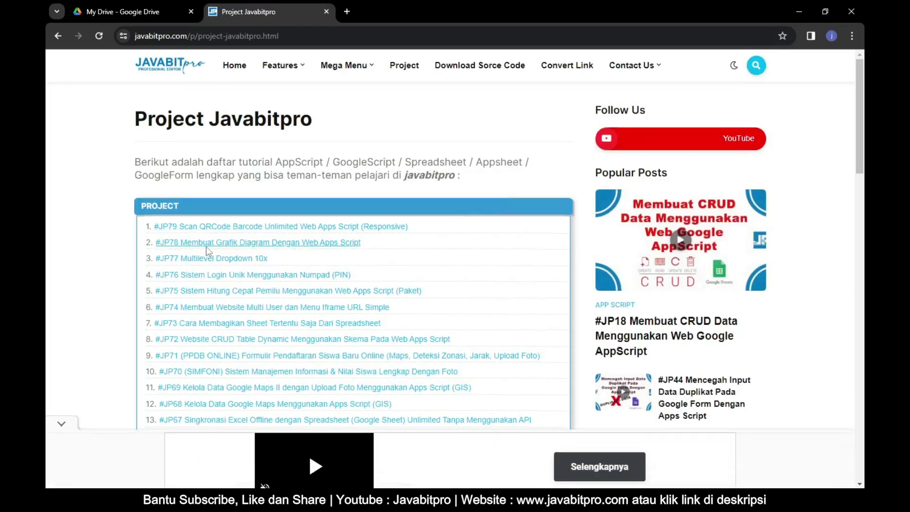
scroll(206, 252, "down", 3)
scroll(206, 254, "down", 3)
scroll(205, 256, "down", 3)
scroll(204, 258, "down", 3)
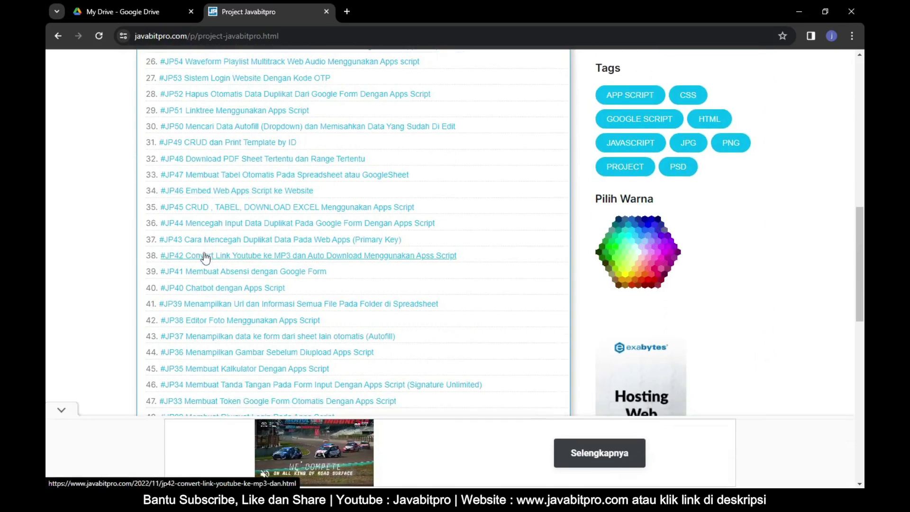
scroll(204, 258, "down", 3)
scroll(204, 259, "down", 2)
scroll(202, 262, "down", 3)
scroll(201, 264, "down", 2)
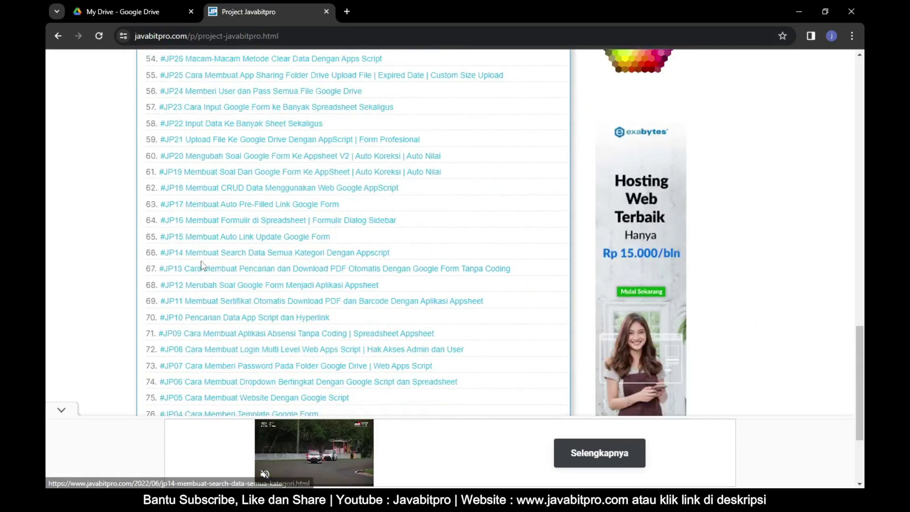
scroll(201, 264, "down", 2)
scroll(201, 264, "down", 3)
scroll(223, 294, "up", 5)
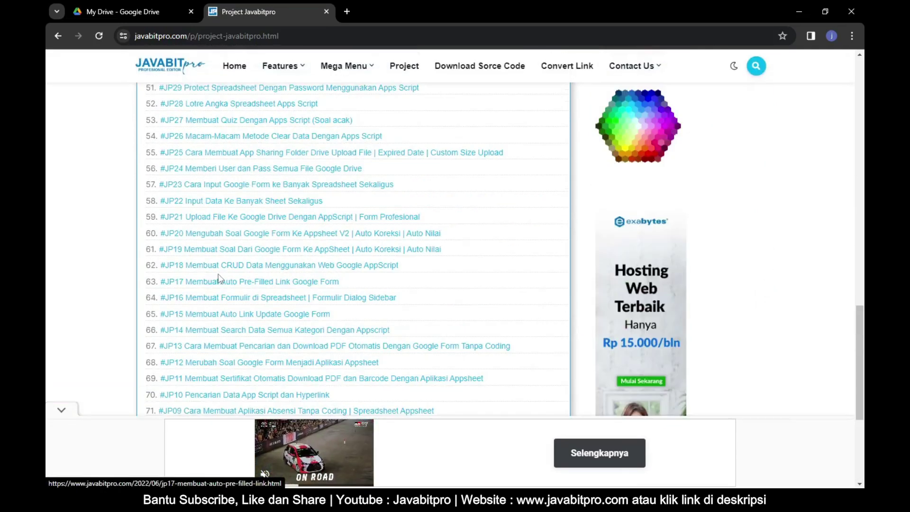
scroll(220, 275, "up", 5)
scroll(220, 264, "up", 3)
scroll(220, 247, "up", 5)
scroll(220, 232, "up", 1)
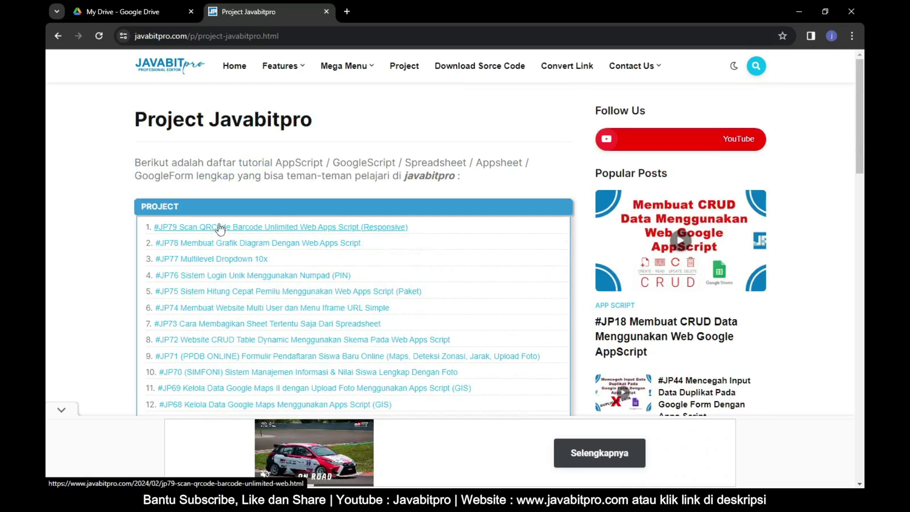
Search the site for JP79 to reach the #JP79 Scan QRCode Barcode tutorial
left_click(756, 66)
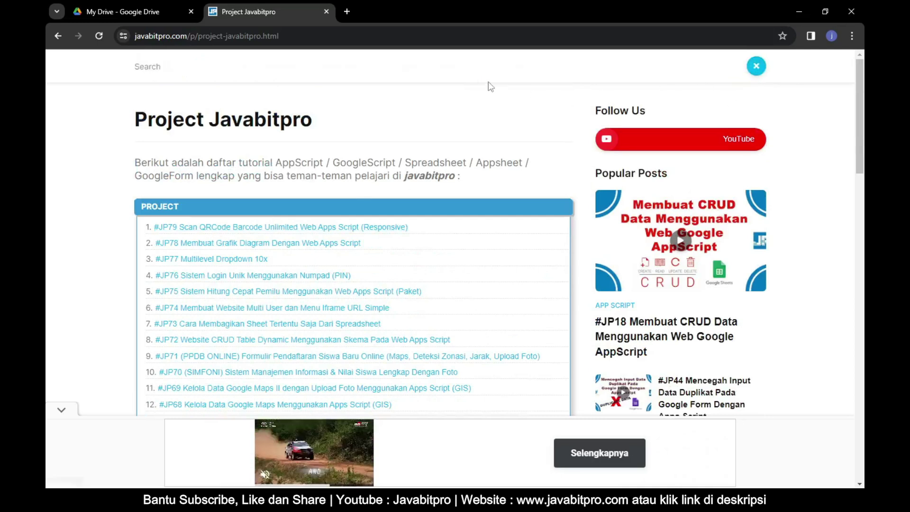
type("JP79")
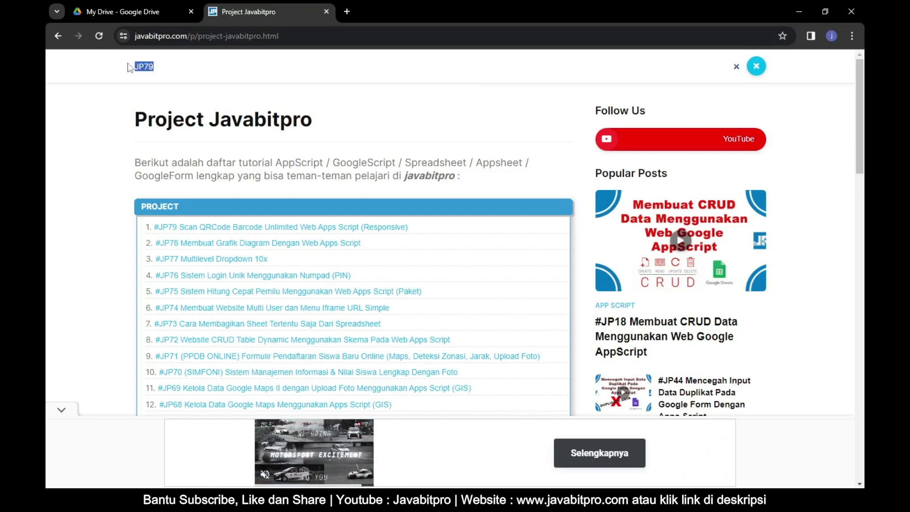
left_click(164, 66)
key("Return")
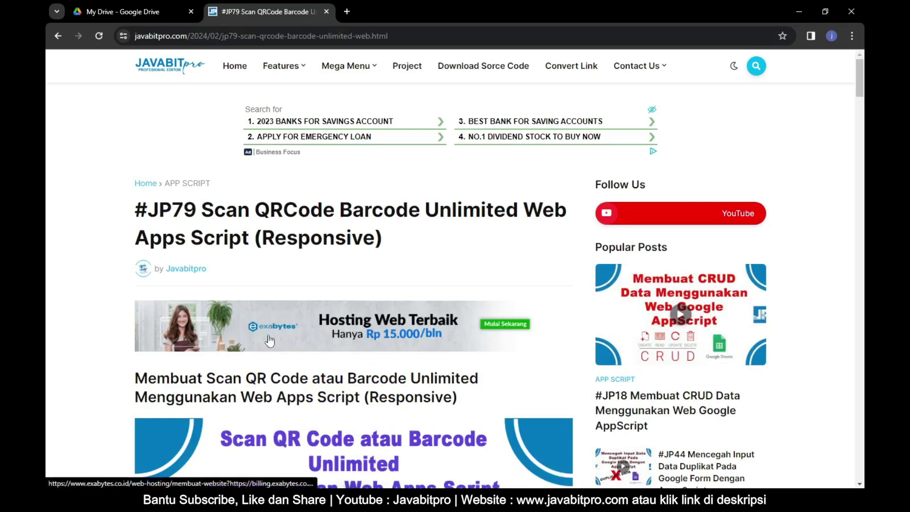
Read the #JP79 article title and its subtitle about scanning QR codes
left_click_drag(148, 210, 563, 209)
left_click_drag(142, 239, 400, 246)
left_click(401, 246)
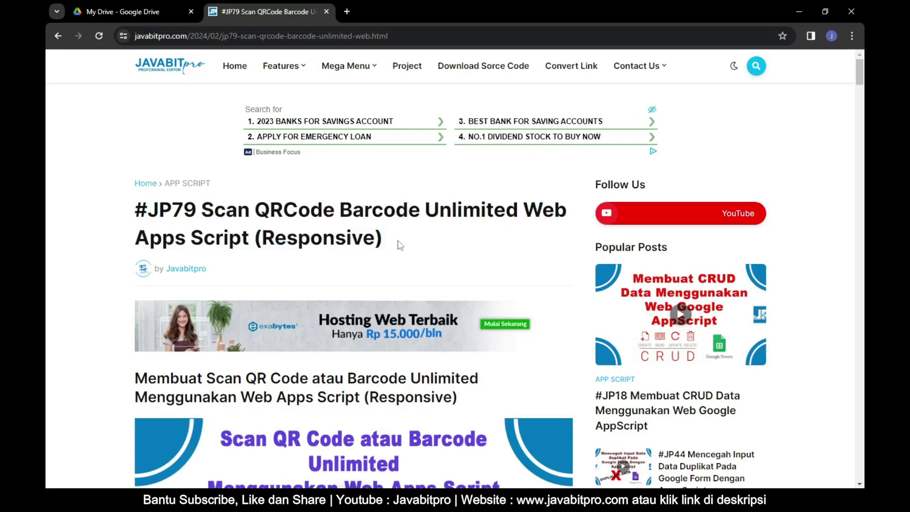
scroll(401, 245, "down", 3)
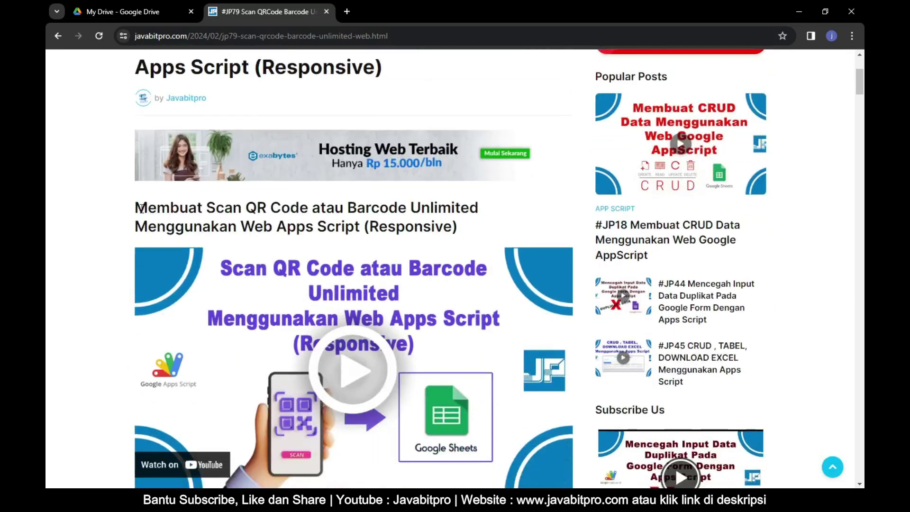
left_click_drag(137, 208, 474, 207)
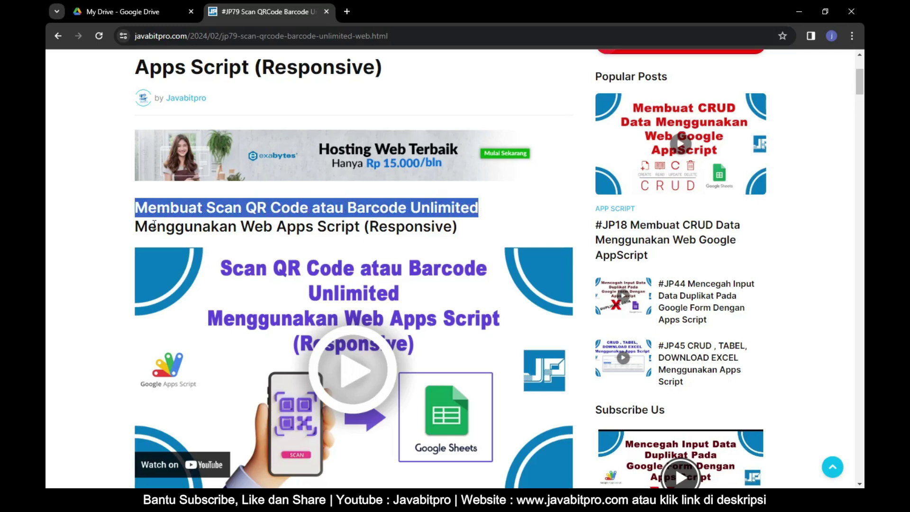
left_click_drag(137, 226, 463, 235)
scroll(483, 228, "down", 2)
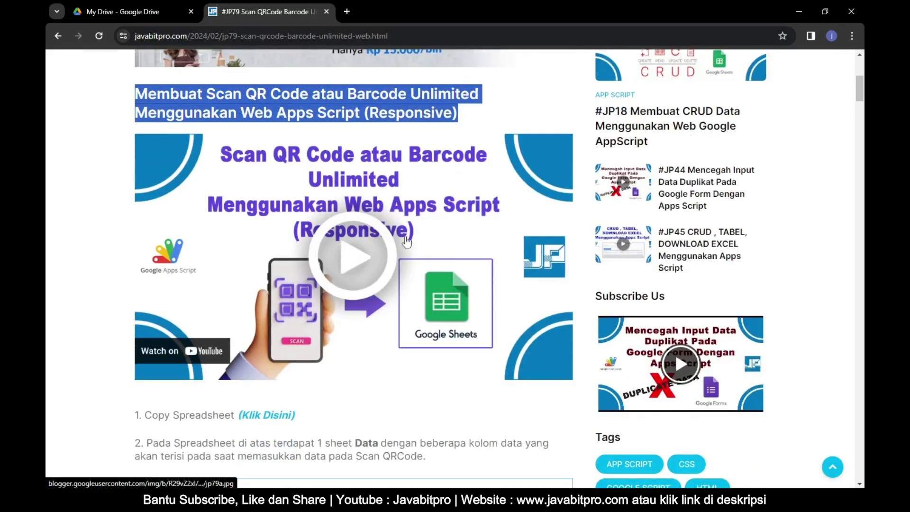
scroll(332, 270, "down", 2)
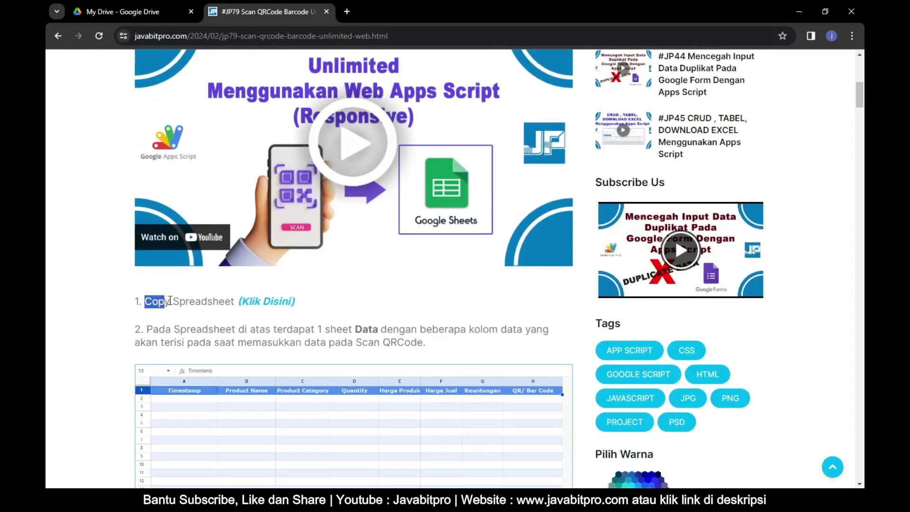
Open the Copy Spreadsheet '(Klik Disini)' link in a new tab
left_click_drag(147, 302, 229, 298)
left_click(235, 299)
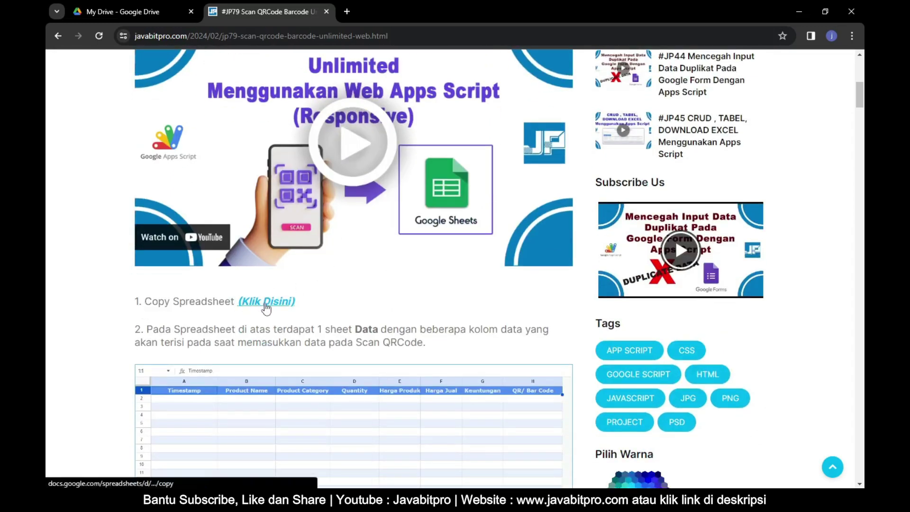
left_click(266, 304, "ctrl")
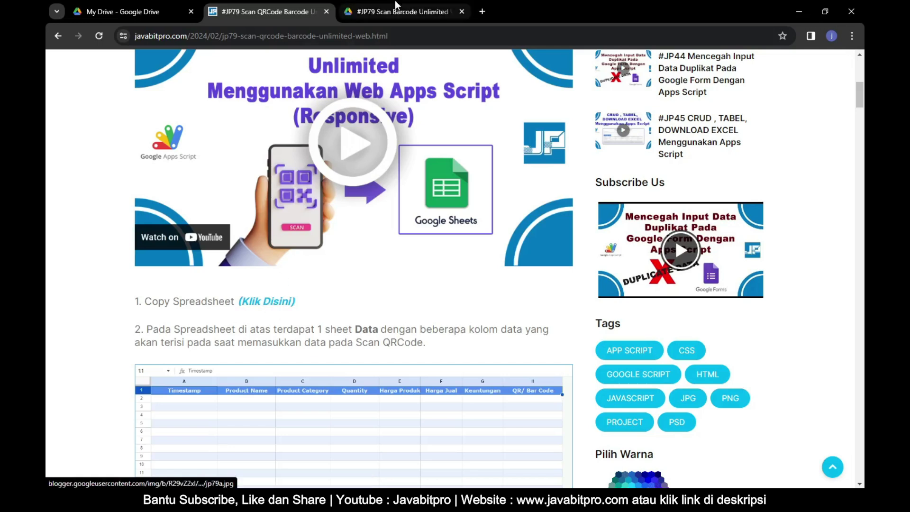
Switch to the new tab showing the #JP79 Scan Barcode spreadsheet copy page
left_click(397, 7)
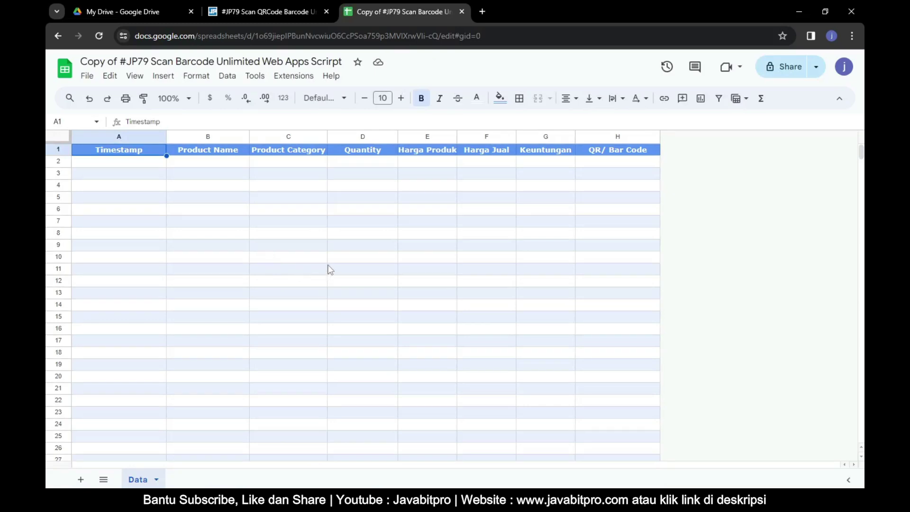
left_click(259, 11)
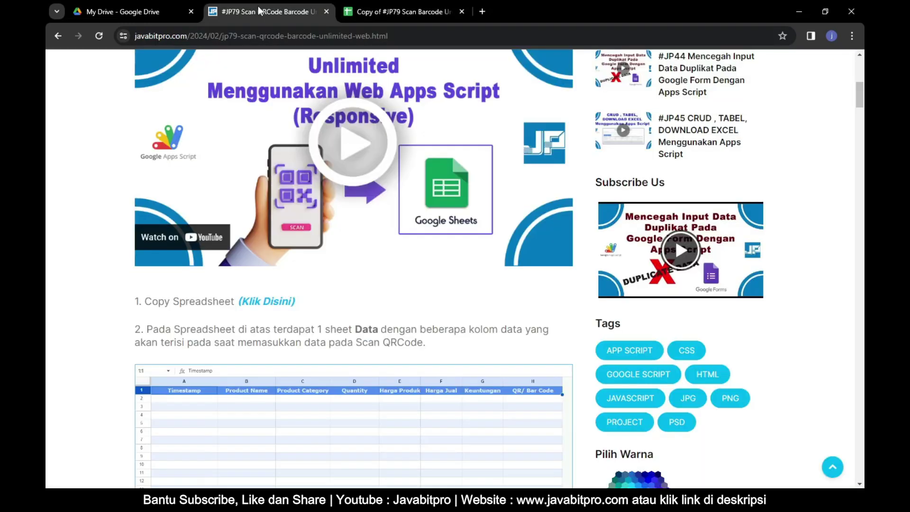
scroll(179, 336, "down", 3)
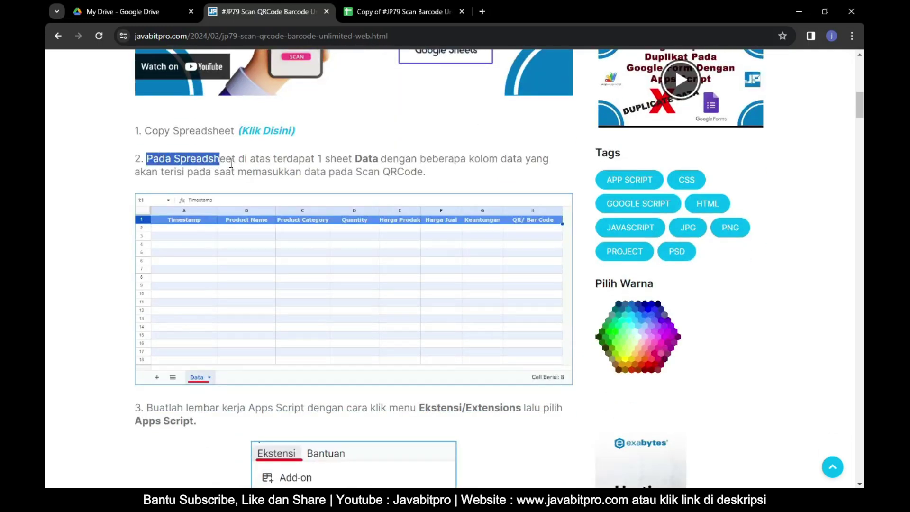
left_click_drag(163, 161, 257, 163)
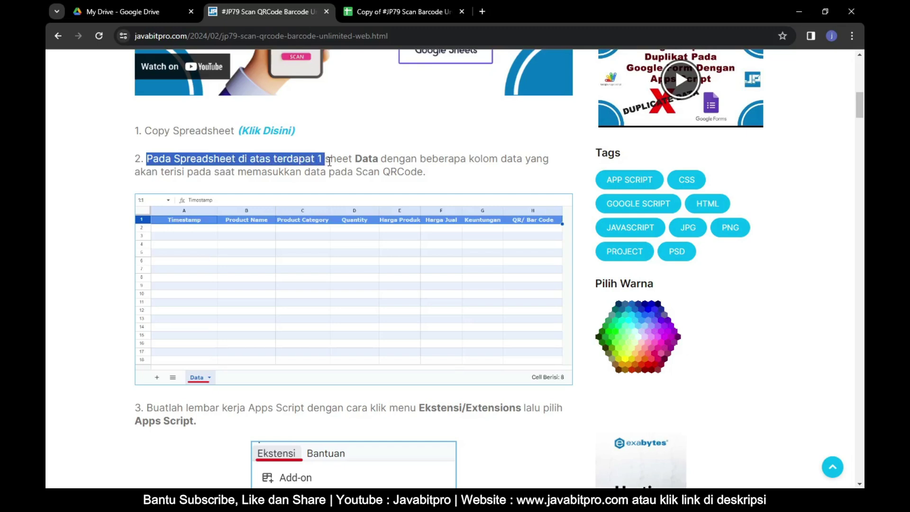
left_click_drag(362, 162, 501, 162)
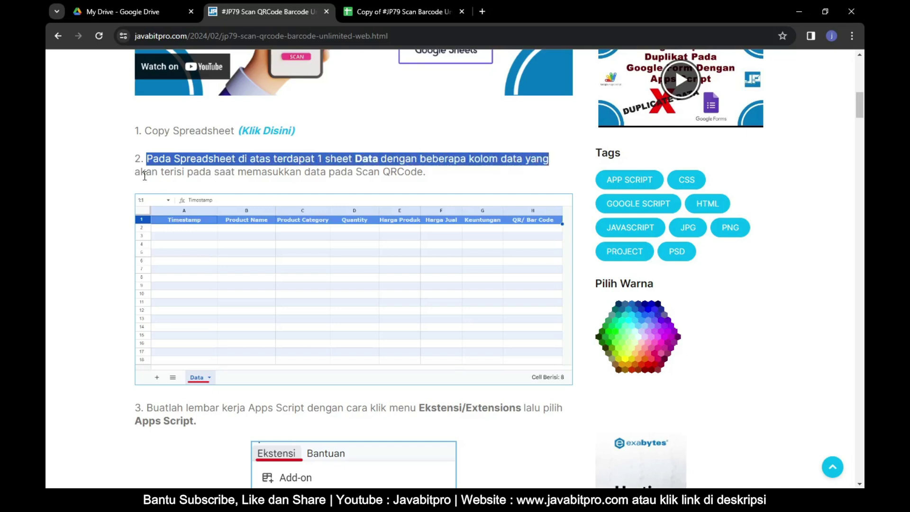
left_click_drag(137, 174, 441, 180)
left_click(439, 181)
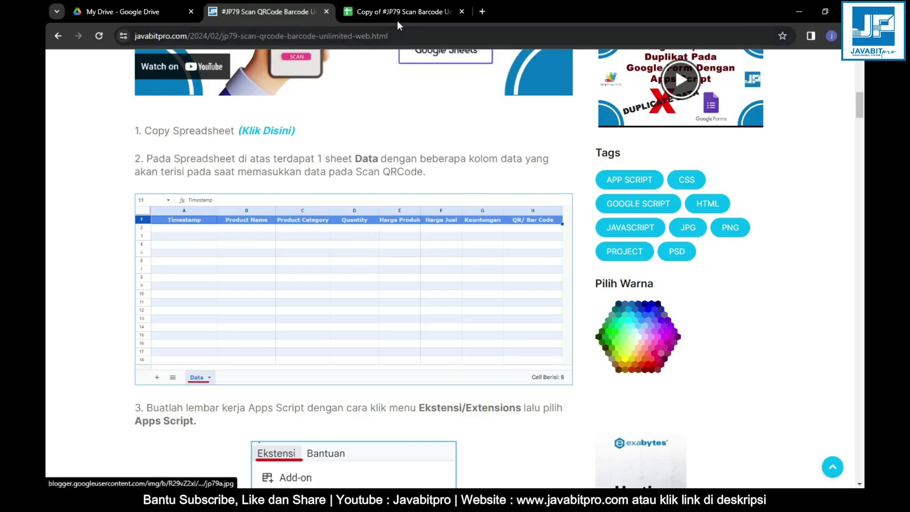
key("ctrl+Tab")
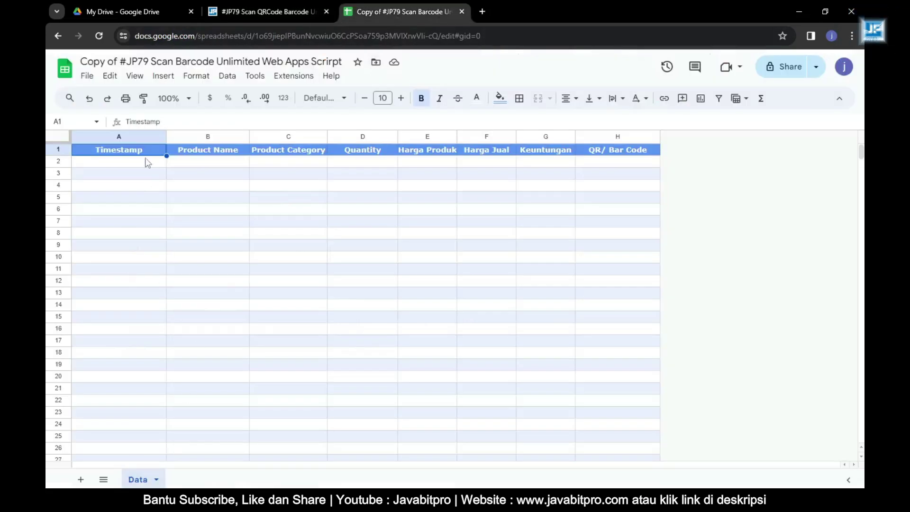
left_click(141, 137)
left_click(198, 136)
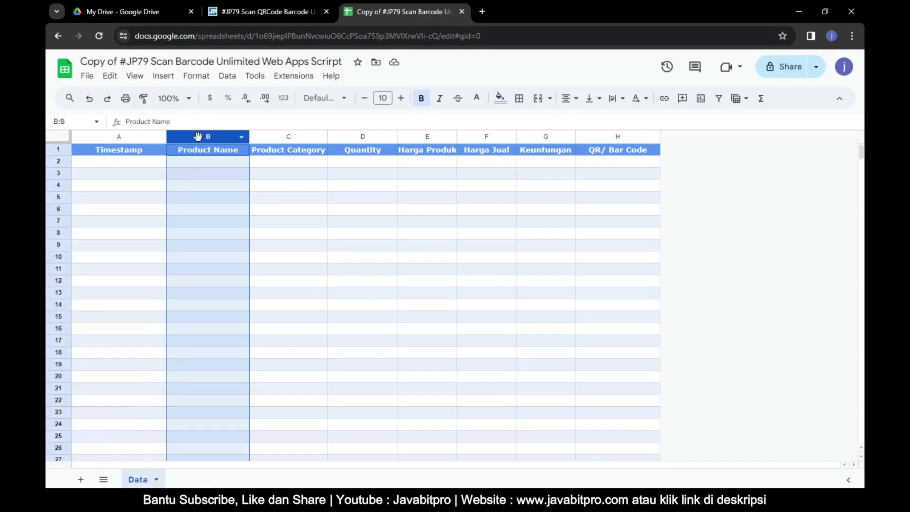
left_click(289, 137)
left_click(362, 137)
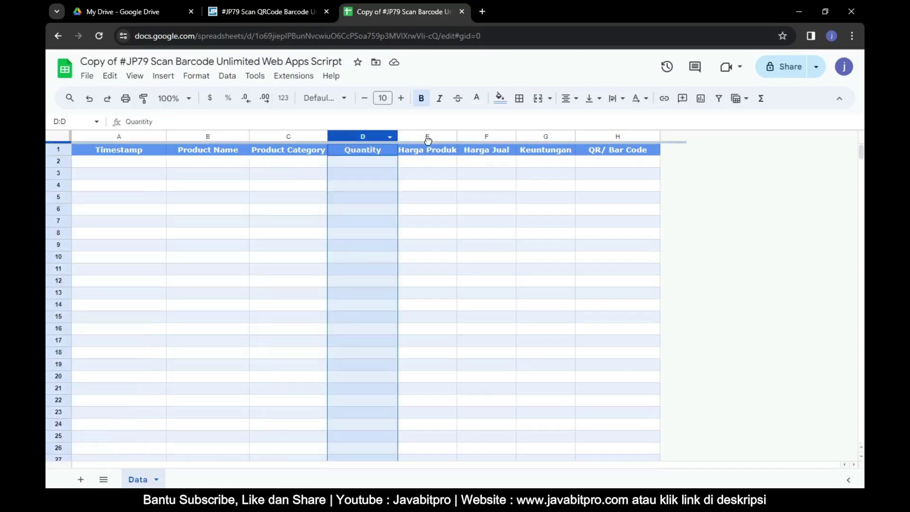
left_click(429, 137)
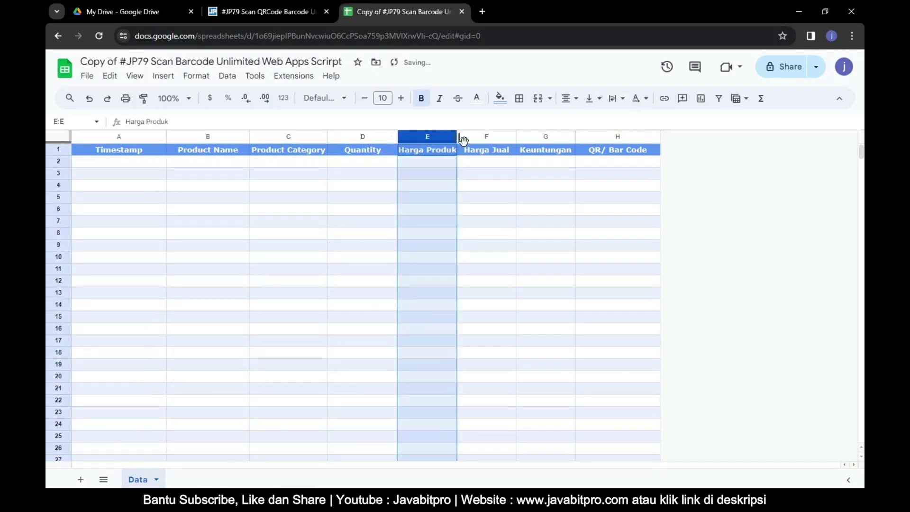
left_click(496, 137)
left_click(538, 138)
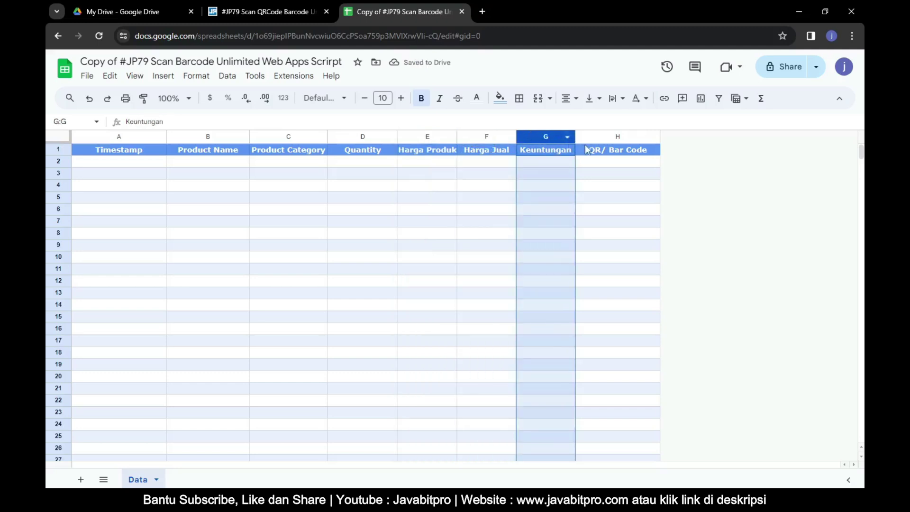
left_click(604, 137)
left_click(157, 138)
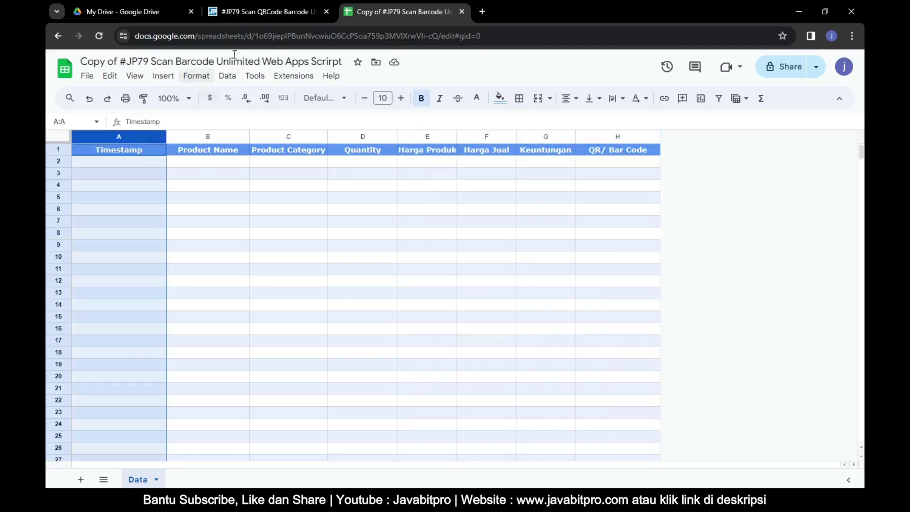
left_click(250, 11)
scroll(190, 199, "down", 3)
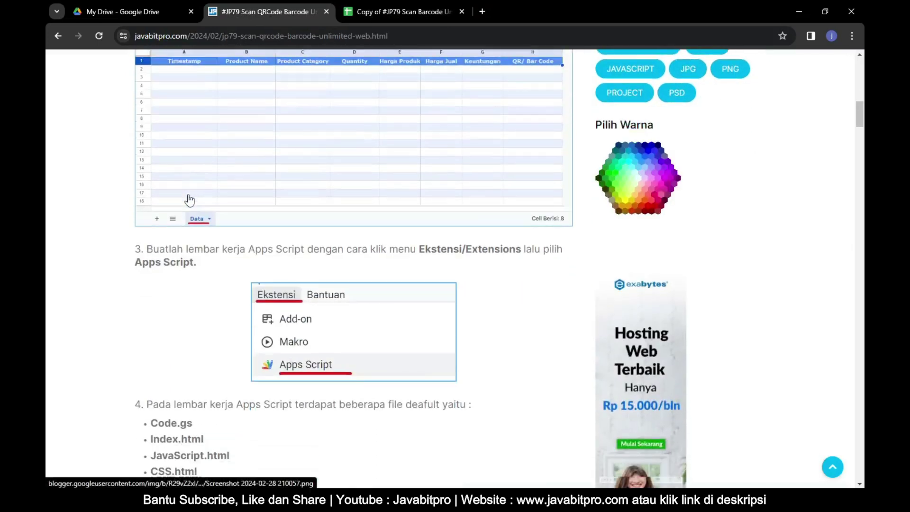
scroll(189, 200, "down", 1)
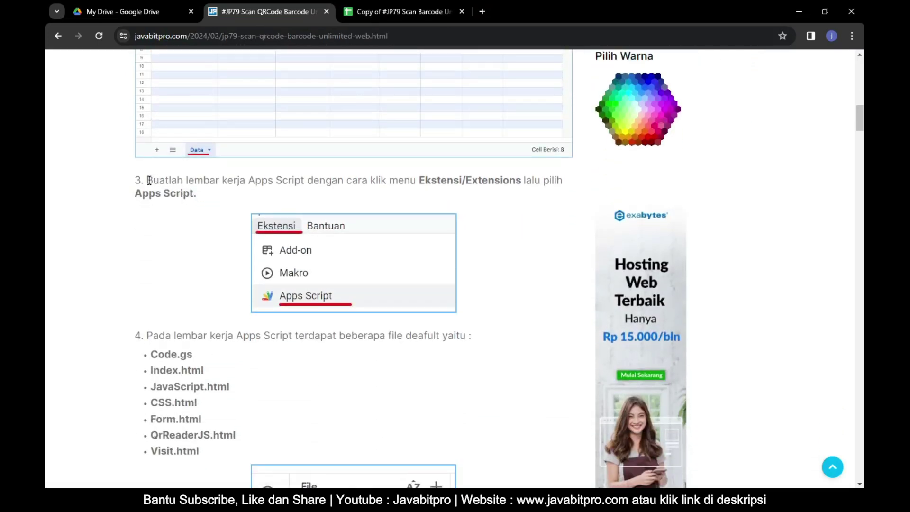
left_click_drag(147, 180, 398, 184)
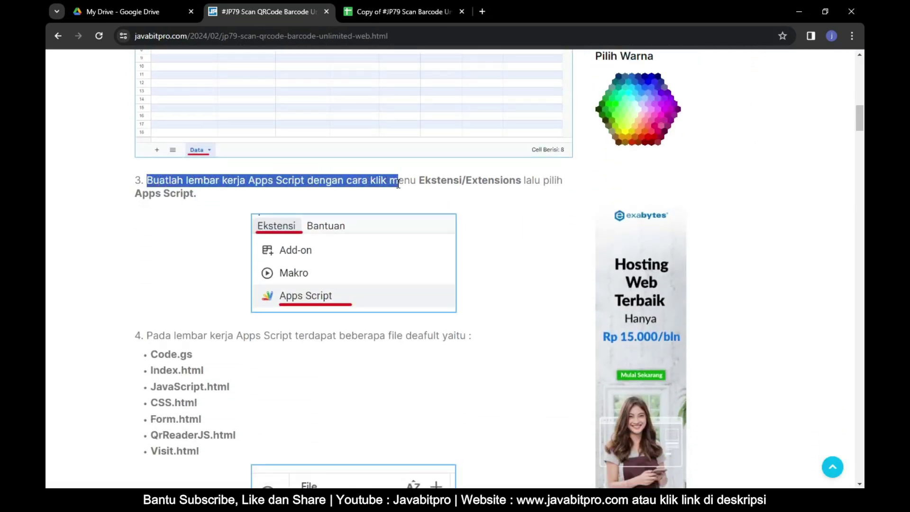
left_click_drag(424, 184, 541, 184)
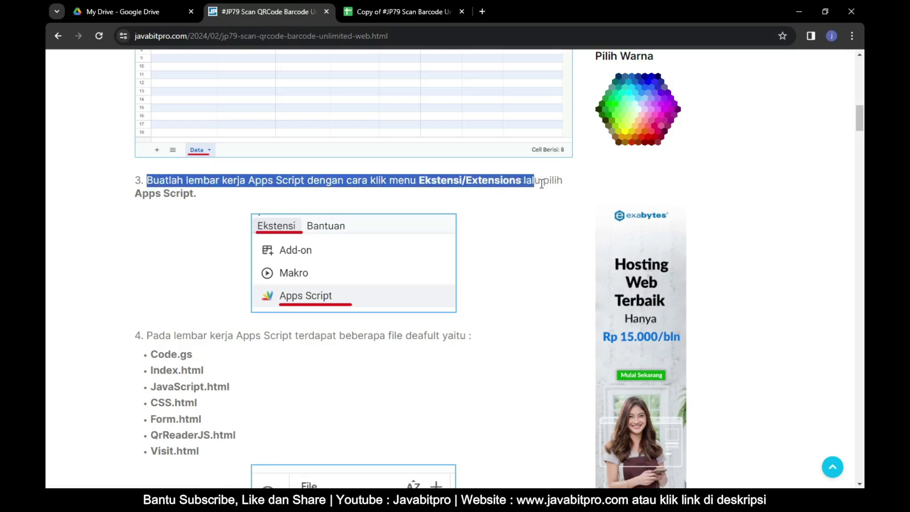
left_click_drag(137, 195, 179, 196)
left_click(214, 201)
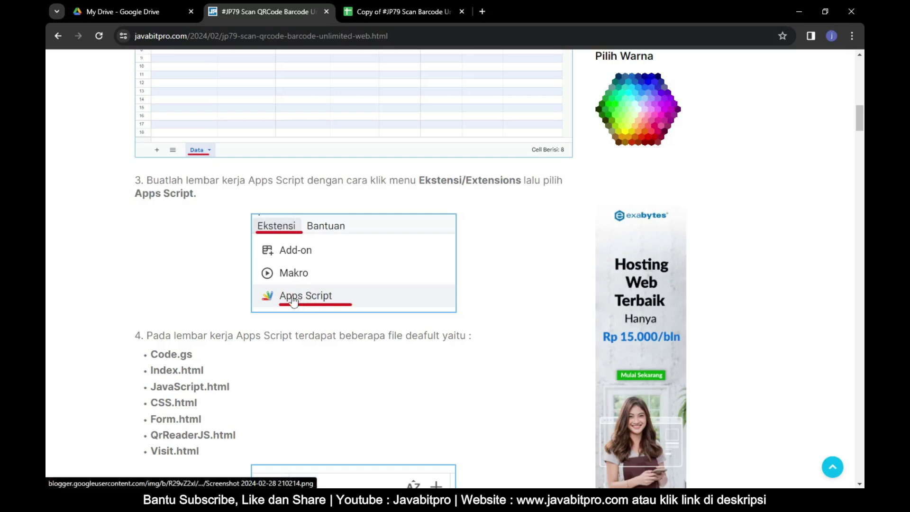
From the copied product spreadsheet, launch Extensions > Apps Script to open QR Code Scanner
left_click(377, 7)
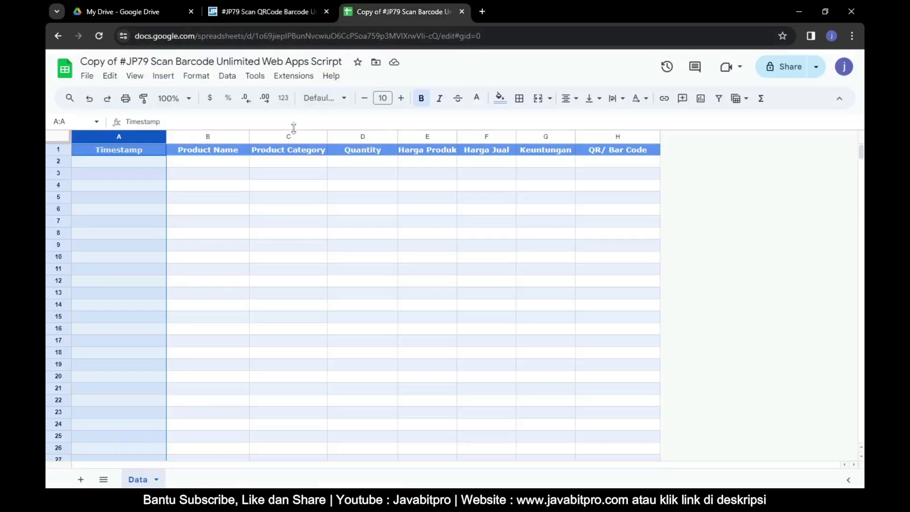
left_click(295, 198)
left_click(300, 77)
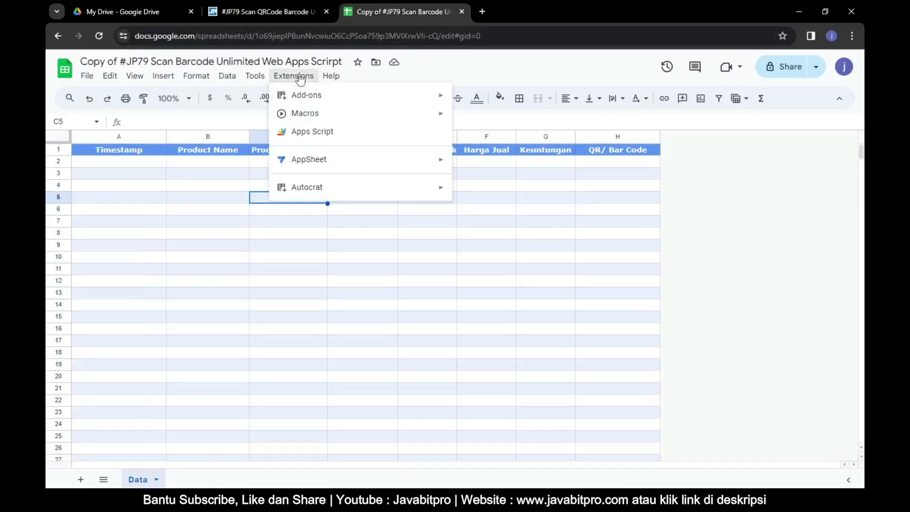
left_click(341, 135)
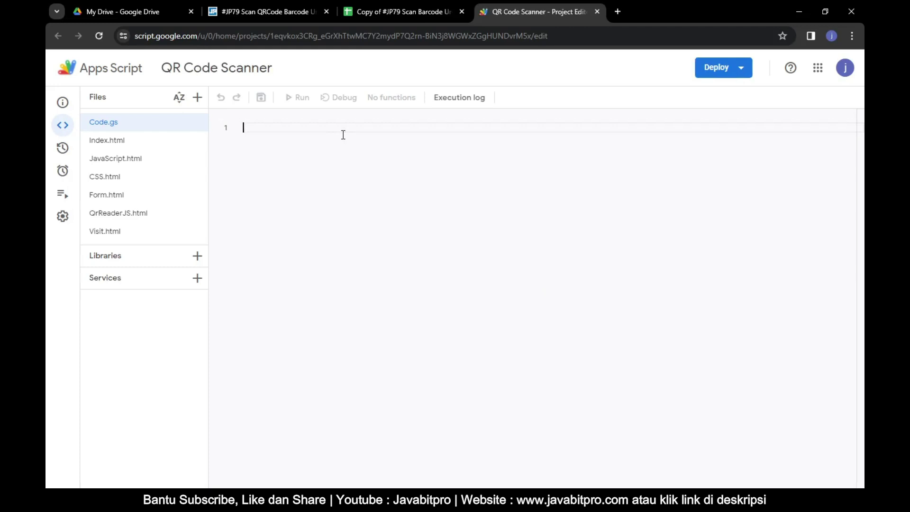
Read step 4's file list: Code.gs, Index.html, JavaScript.html, CSS.html, Form.html, QrReaderJS.html, Visit.html
left_click(269, 18)
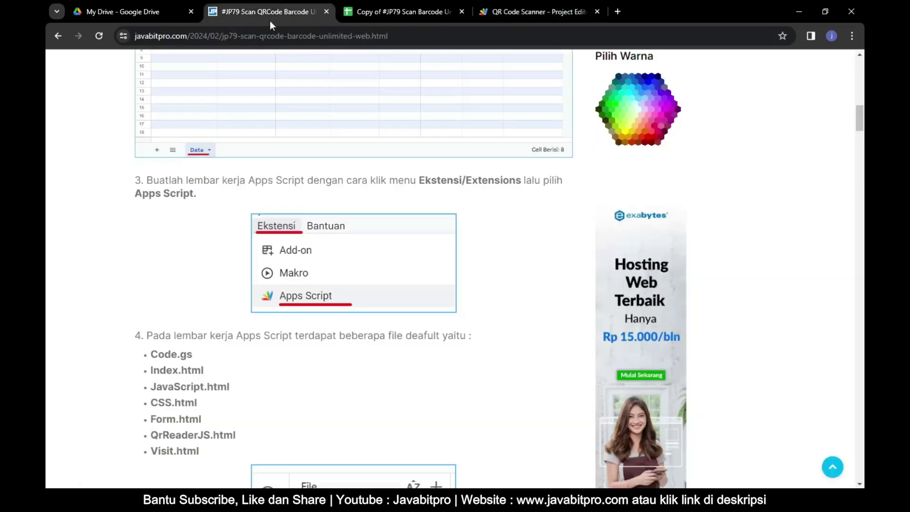
scroll(186, 304, "down", 3)
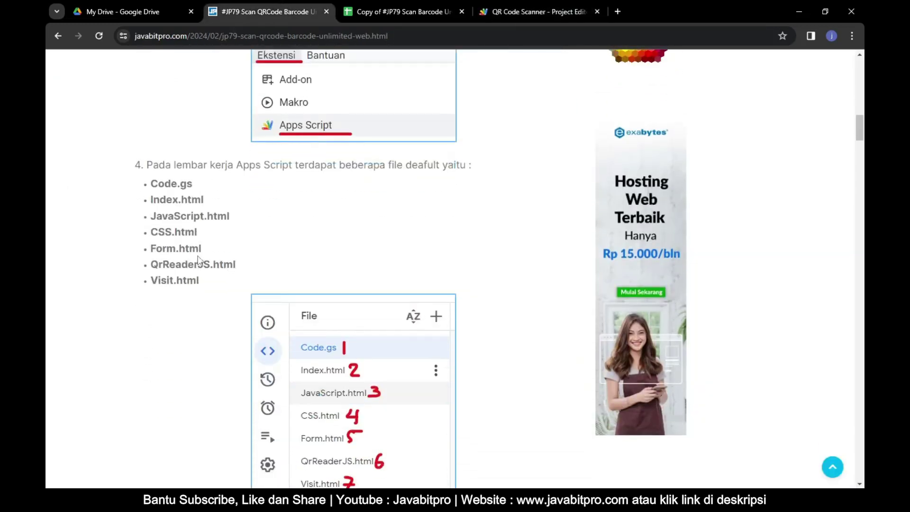
scroll(221, 194, "down", 1)
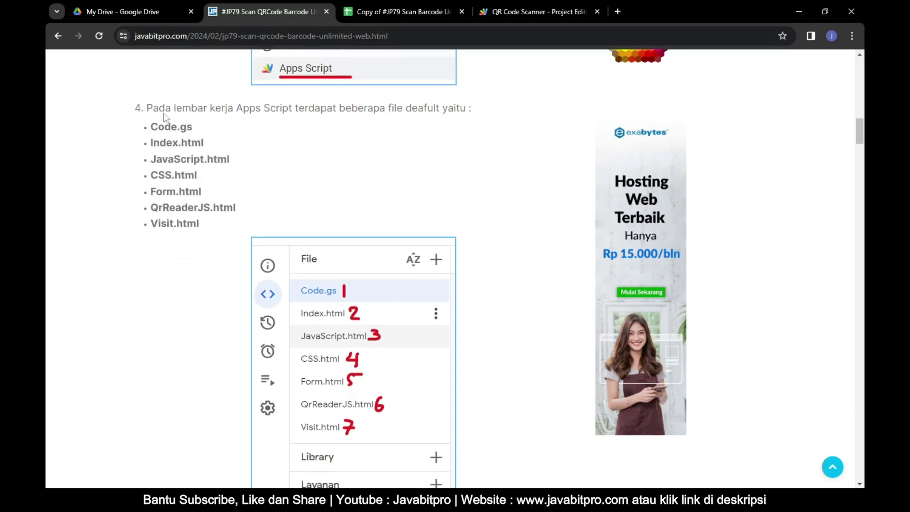
left_click_drag(148, 105, 476, 109)
left_click_drag(152, 128, 207, 132)
left_click_drag(151, 144, 221, 147)
left_click_drag(151, 160, 244, 164)
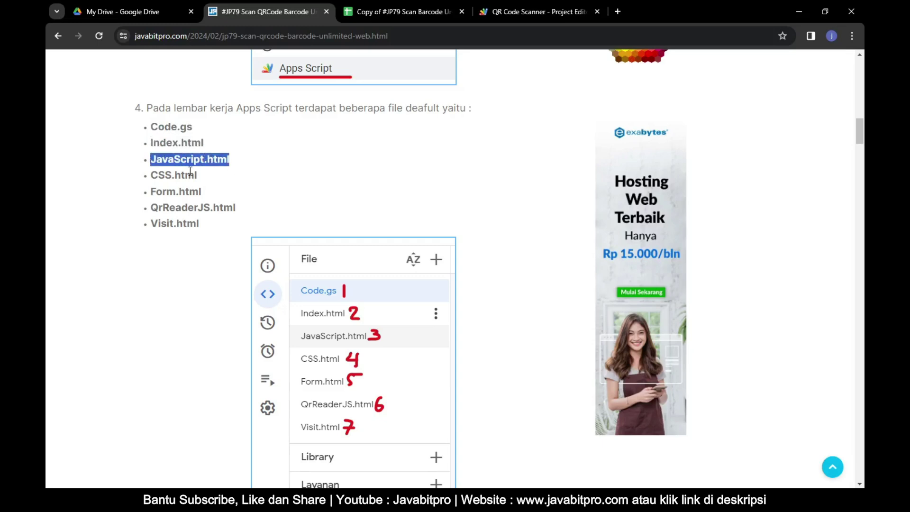
left_click_drag(154, 177, 209, 178)
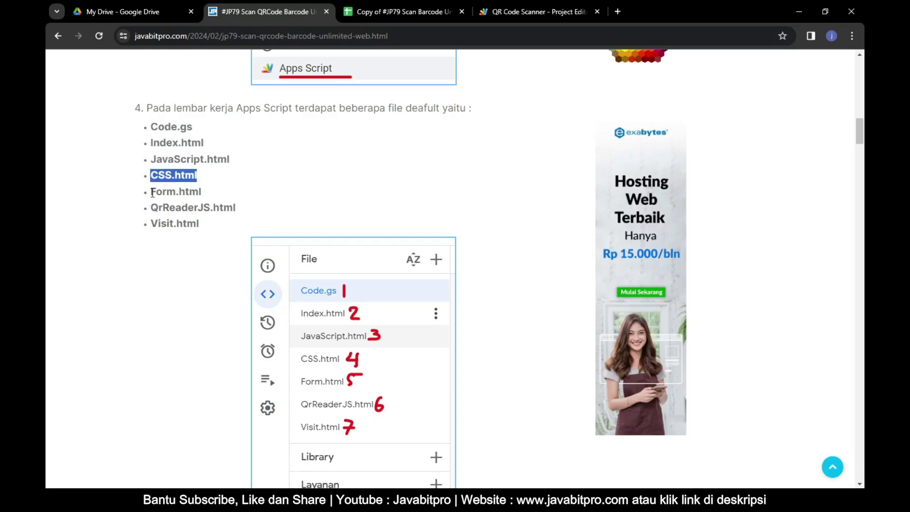
left_click_drag(152, 193, 229, 198)
left_click_drag(156, 209, 234, 208)
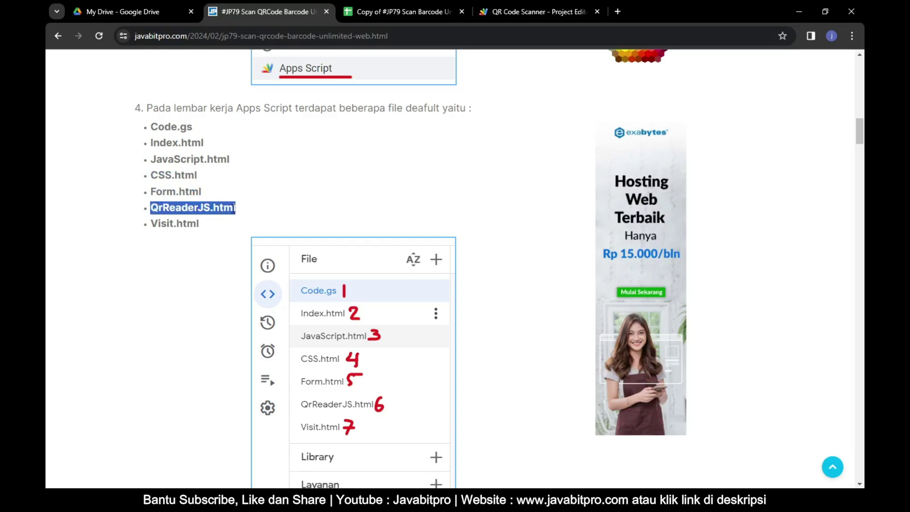
left_click_drag(152, 223, 229, 224)
left_click(259, 212)
scroll(260, 215, "down", 1)
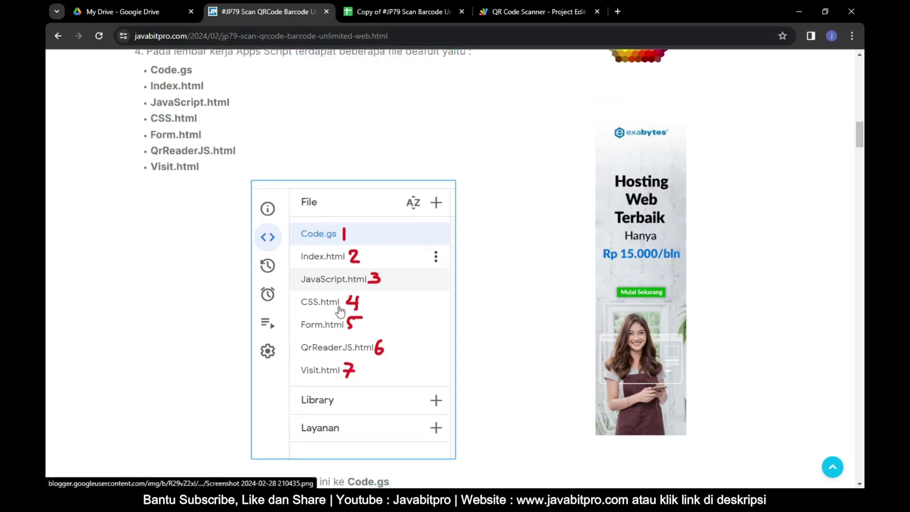
Check Index.html through Visit.html in the QR Code Scanner project, ending on empty Code.gs
left_click(526, 12)
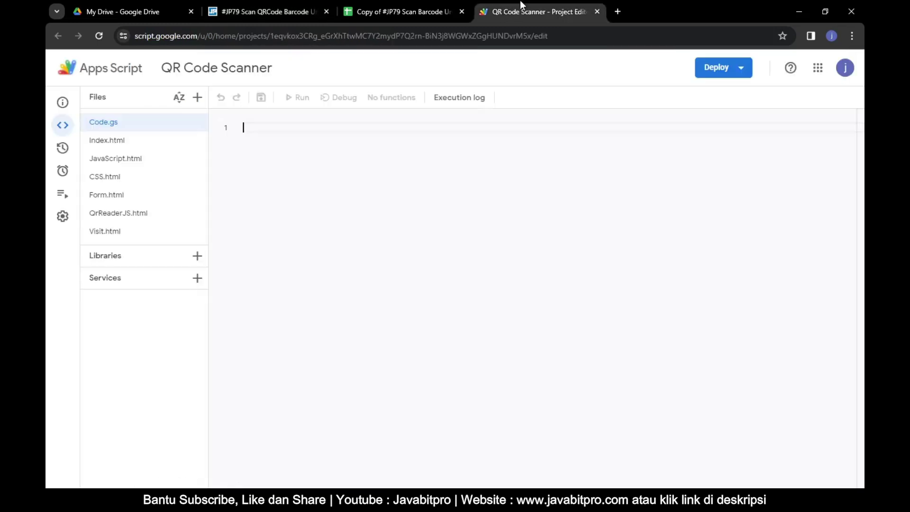
left_click(127, 140)
left_click(127, 159)
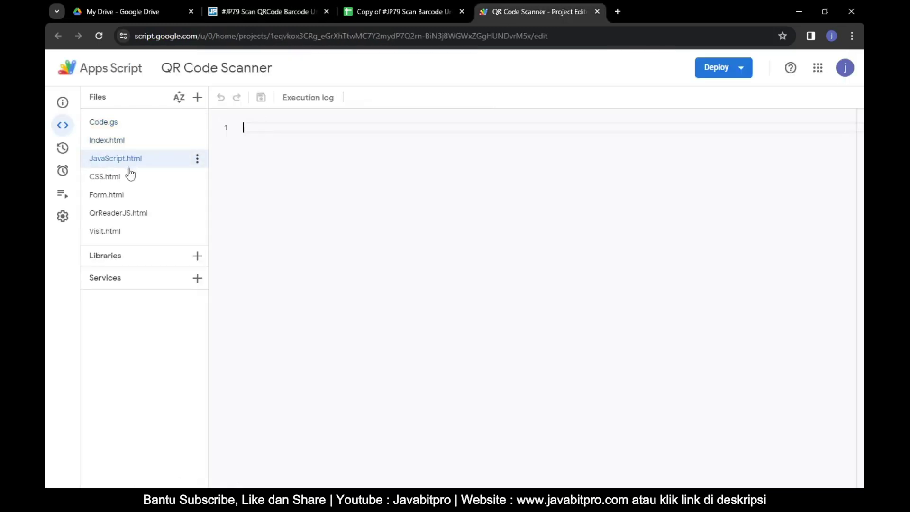
left_click(129, 179)
left_click(129, 196)
left_click(130, 214)
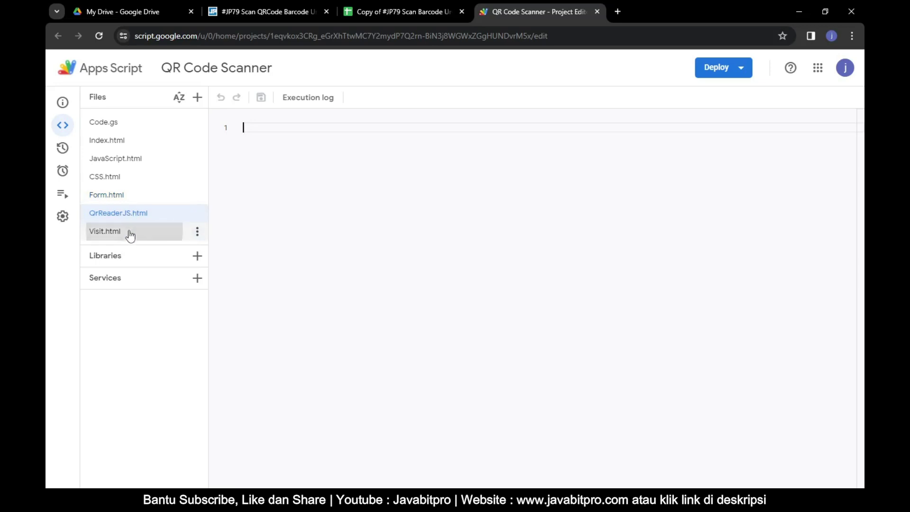
left_click(130, 233)
left_click(146, 122)
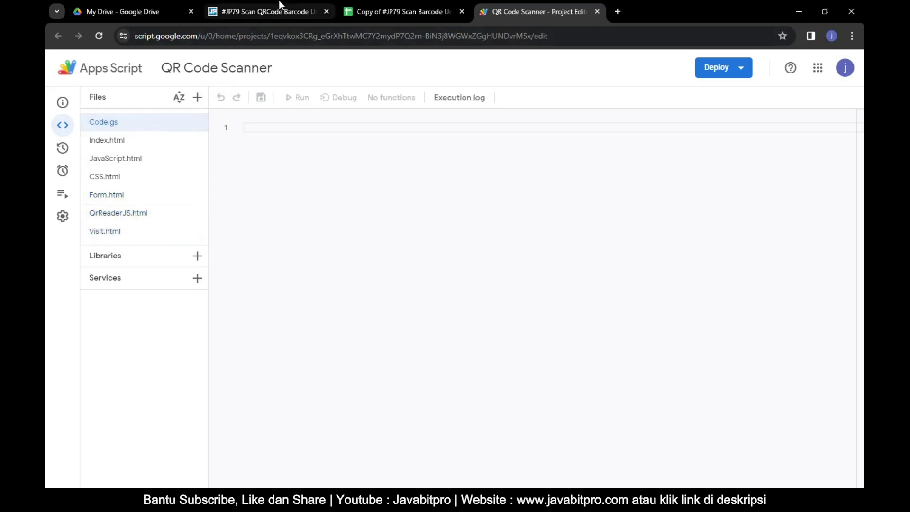
left_click(279, 1)
Read the step 5 instruction naming Code.gs as the target file
scroll(463, 286, "down", 1)
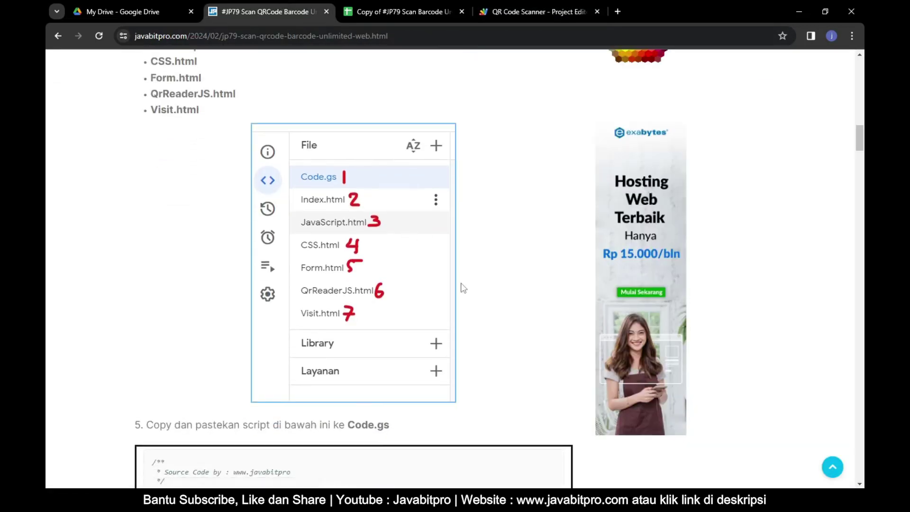
scroll(463, 286, "down", 1)
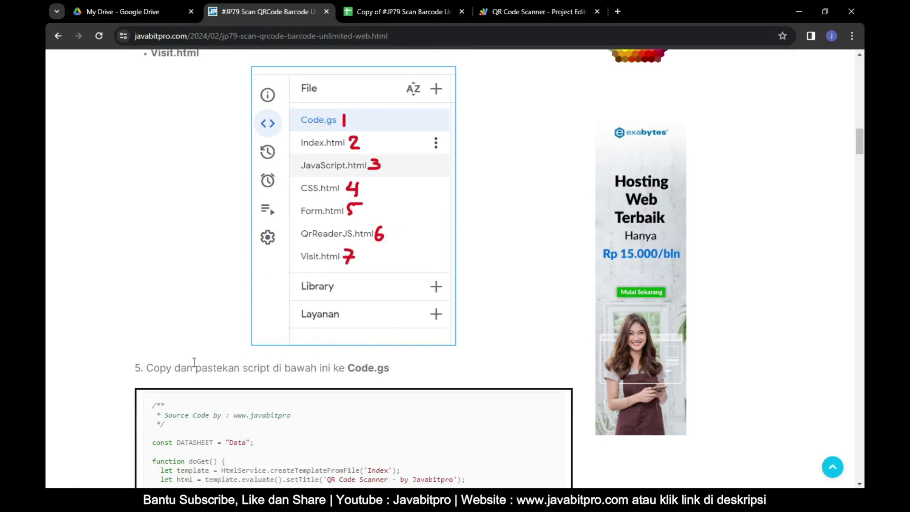
left_click_drag(147, 369, 338, 367)
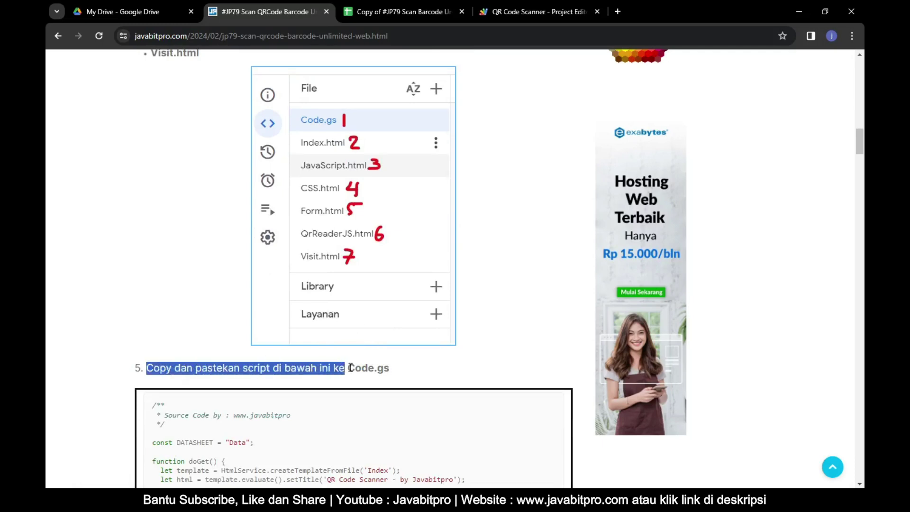
left_click_drag(350, 368, 402, 374)
left_click(407, 373)
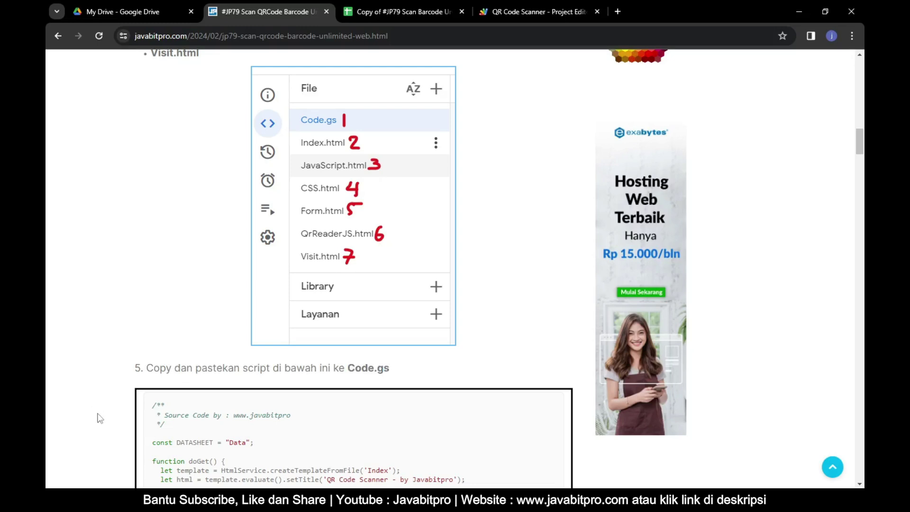
scroll(151, 429, "up", 1)
Select the whole Code.gs script from its opening comment to the closing brace and copy it
left_click_drag(154, 425, 255, 465)
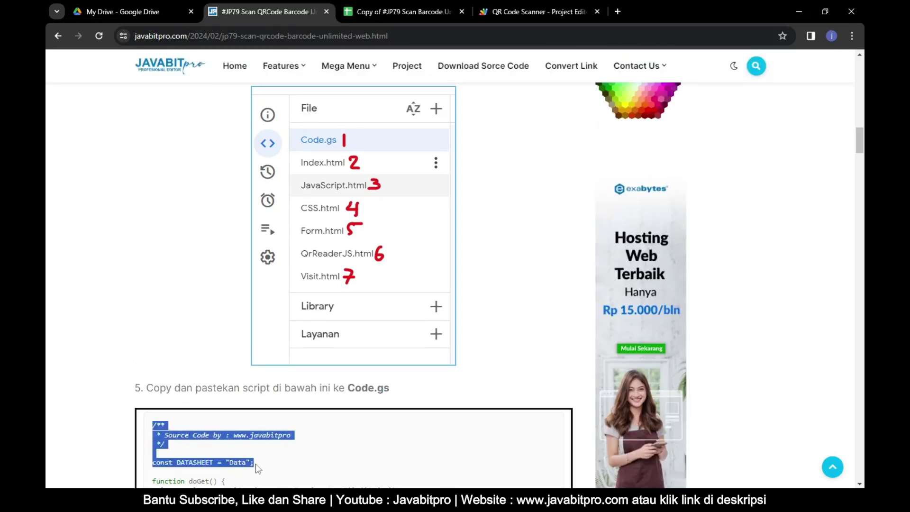
scroll(171, 128, "down", 13)
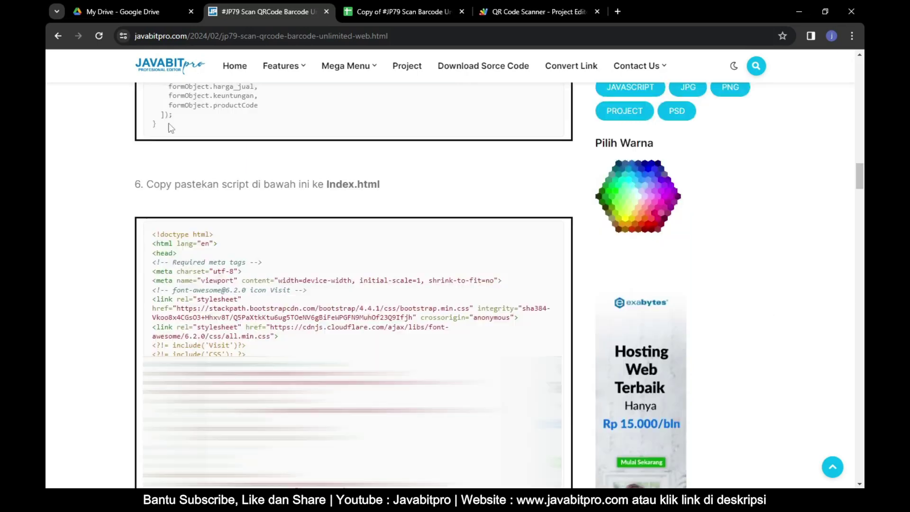
left_click(169, 130, "shift")
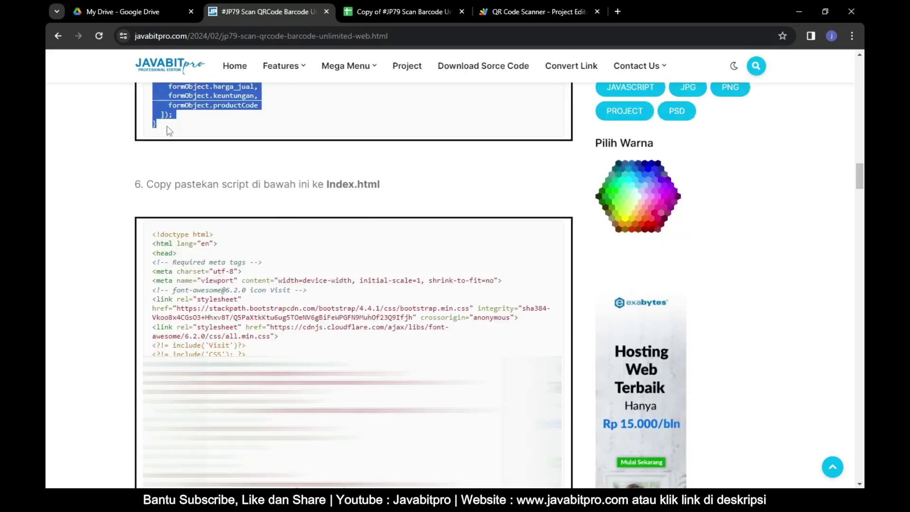
right_click(176, 103)
left_click(201, 120)
Zoom in on the Code.gs editor and paste the copied 36-line server script
left_click(528, 19)
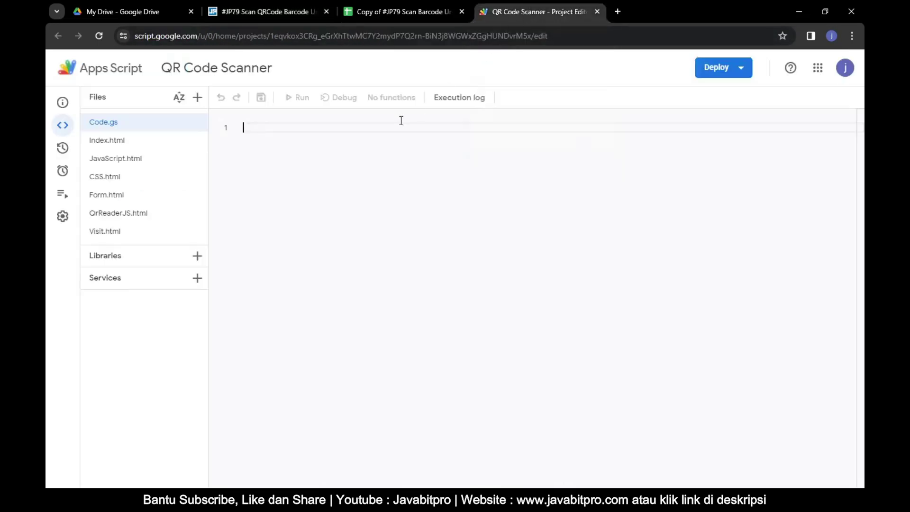
key("ctrl+plus")
key("ctrl+plus")
key("ctrl+plus")
key("ctrl+plus")
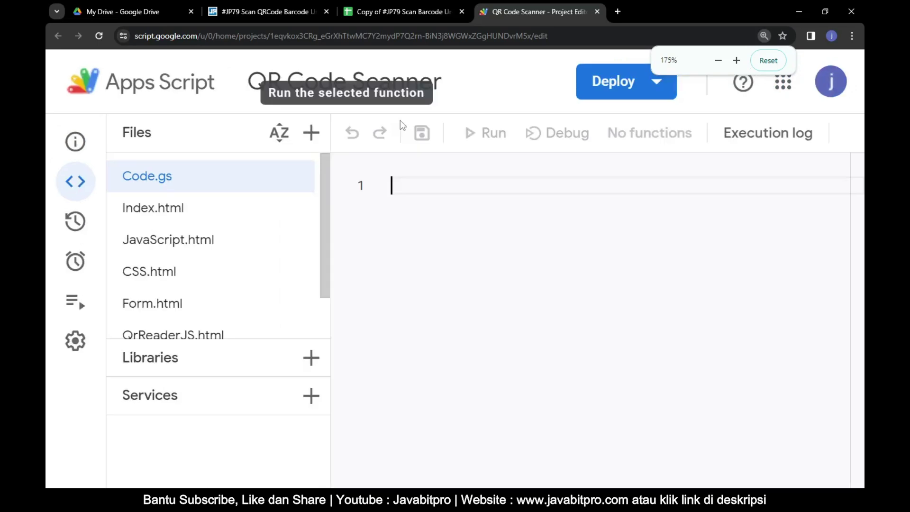
key("ctrl+plus")
key("ctrl+plus")
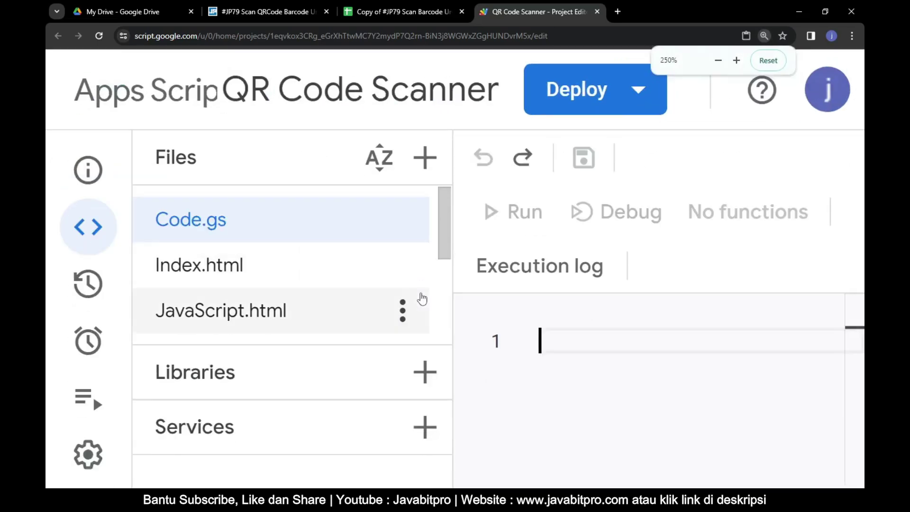
right_click(642, 334)
scroll(417, 396, "down", 2)
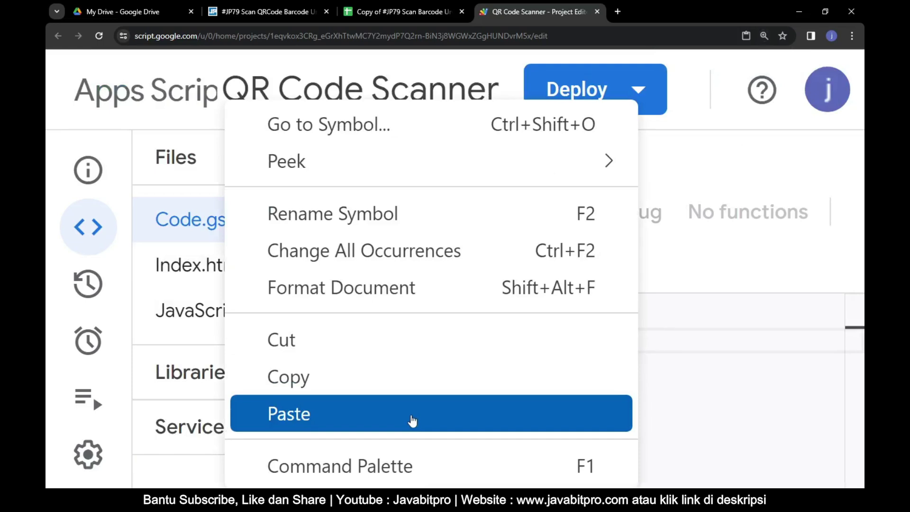
left_click(727, 342)
right_click(612, 346)
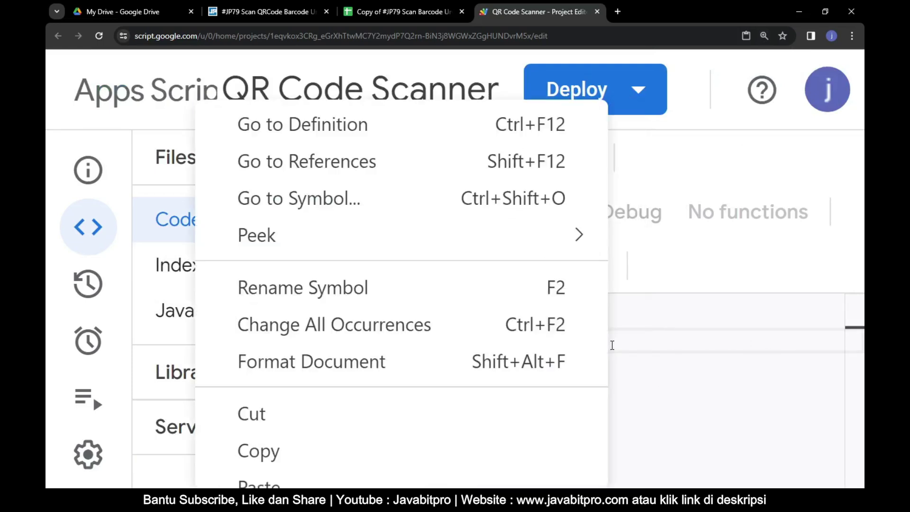
scroll(457, 368, "down", 2)
left_click(439, 411)
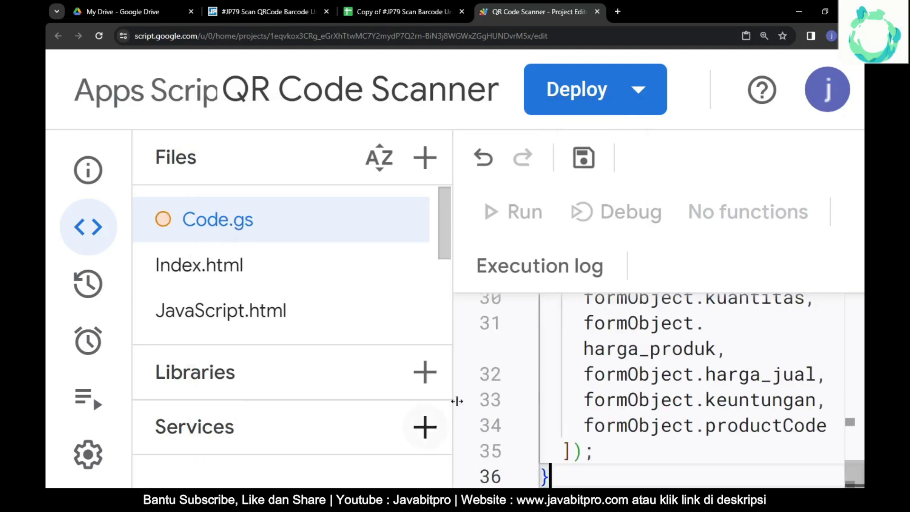
Copy the step-6 HTML code for Index.html, from its start down to </html>
left_click(268, 10)
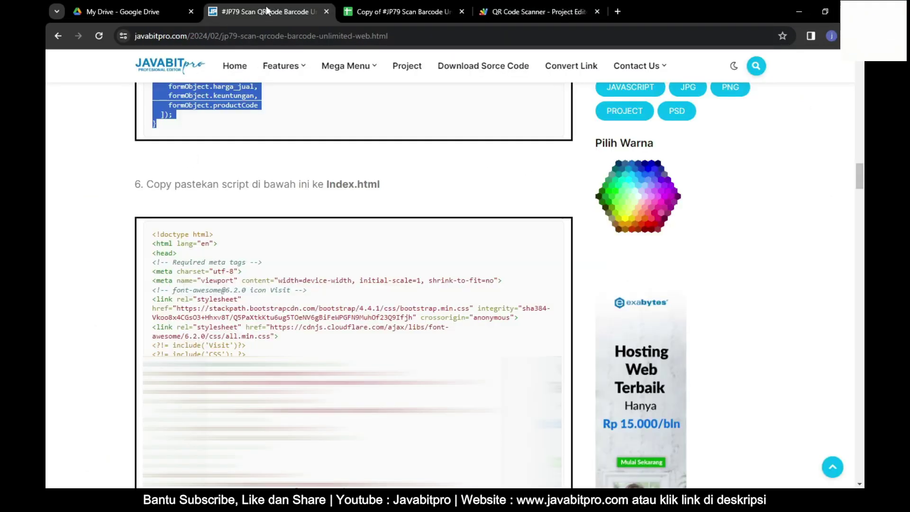
left_click_drag(147, 184, 325, 184)
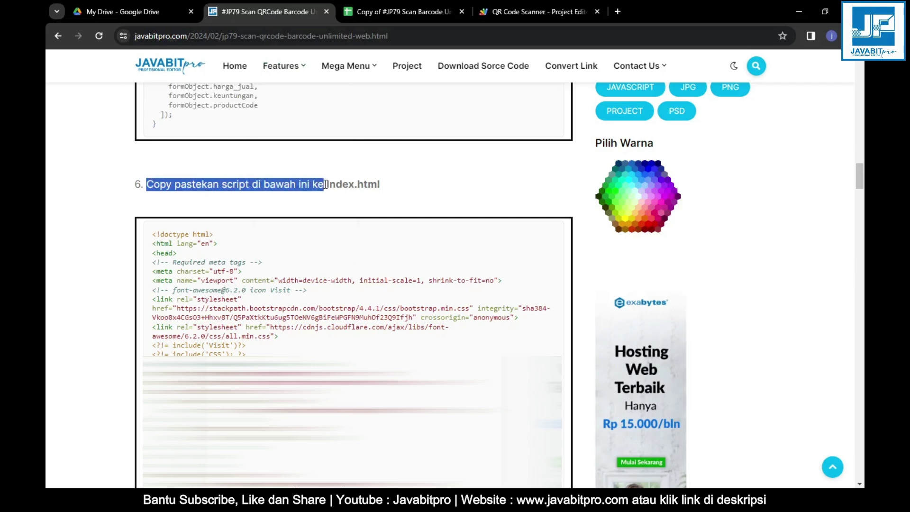
left_click_drag(388, 184, 326, 184)
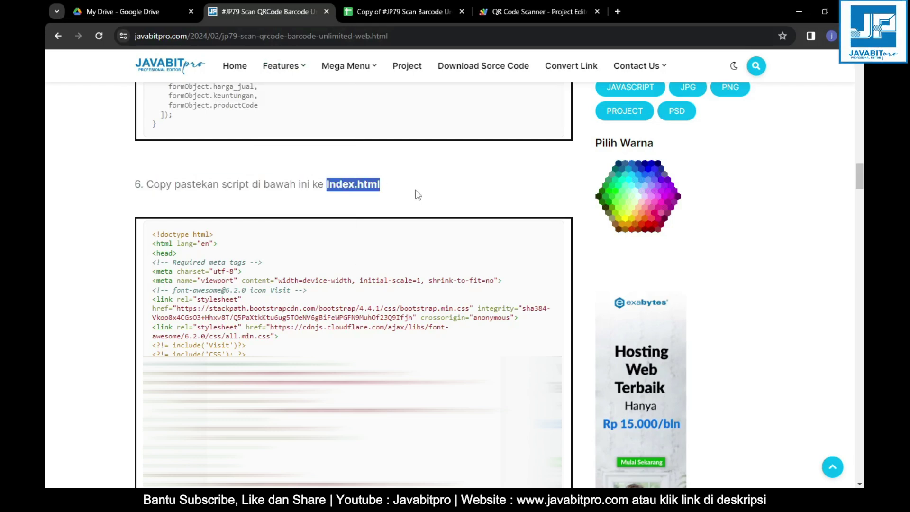
left_click(429, 194)
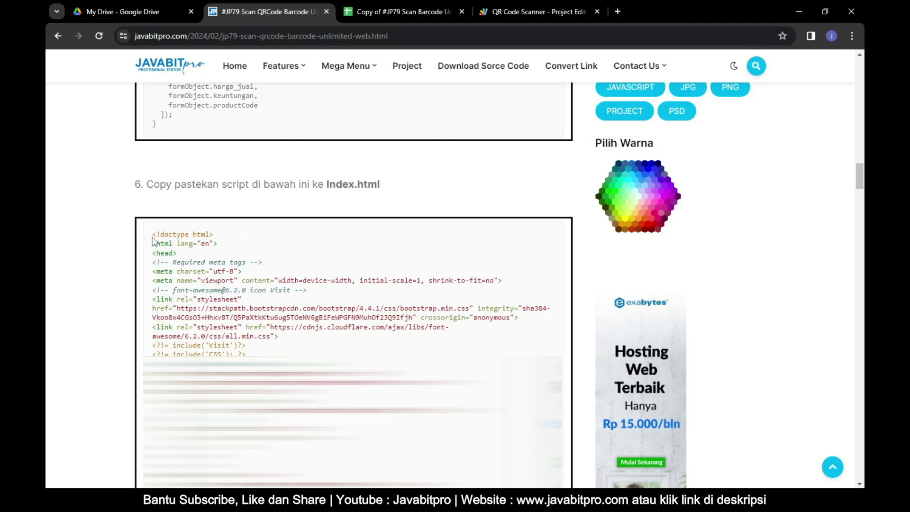
left_click_drag(163, 239, 302, 354)
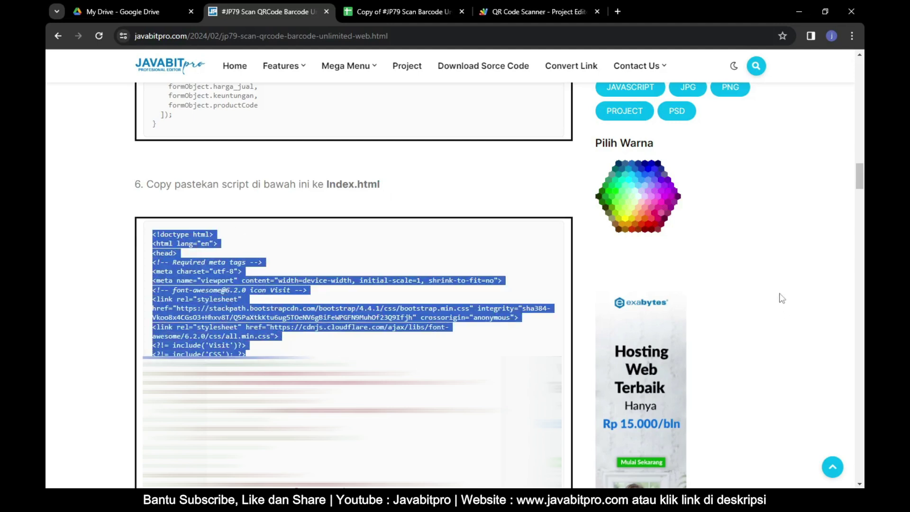
scroll(189, 122, "down", 10)
left_click(189, 122, "shift")
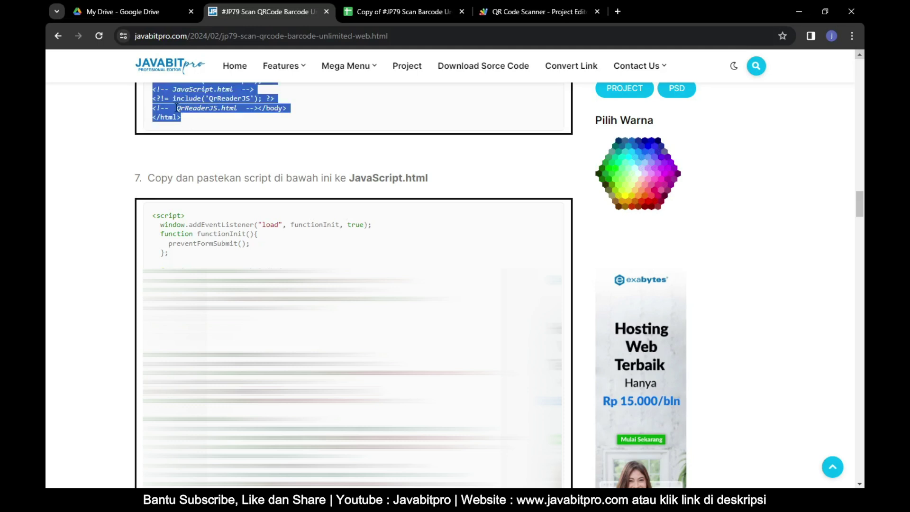
right_click(177, 107)
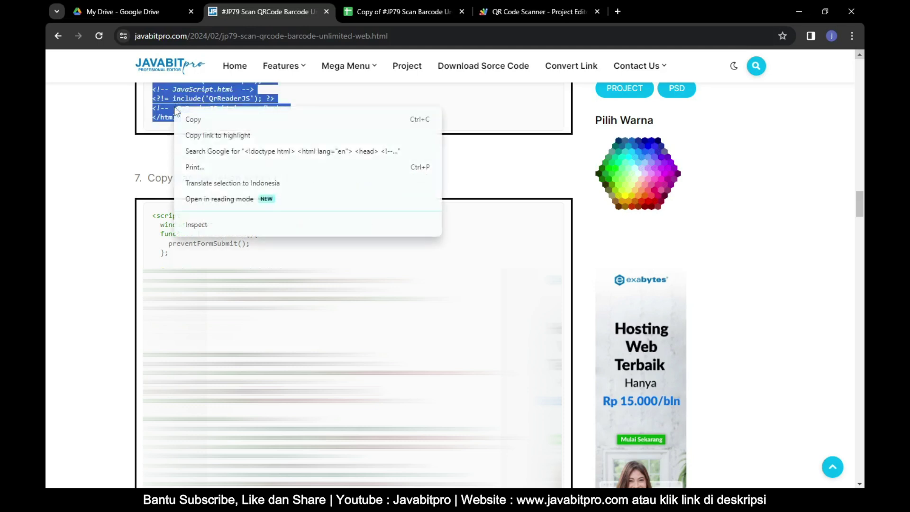
left_click(204, 120)
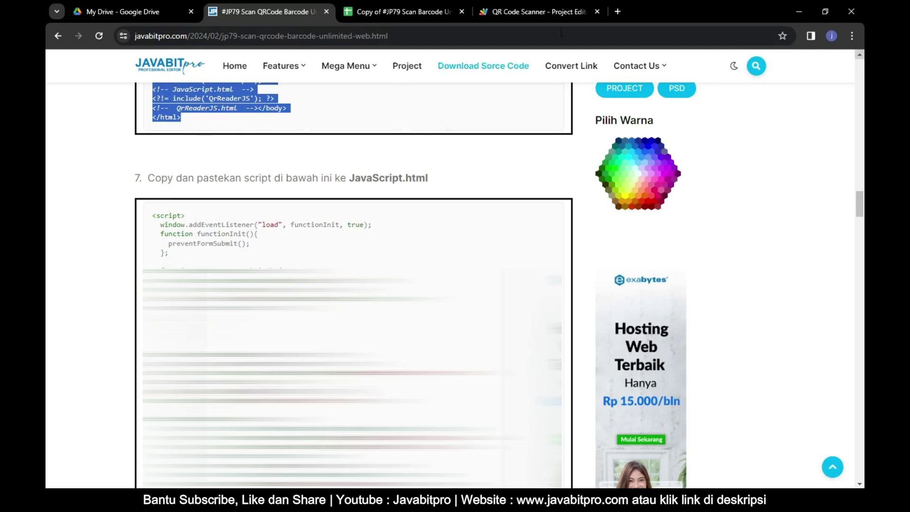
Paste the HTML code into the empty Index.html in the Apps Script project
left_click(551, 1)
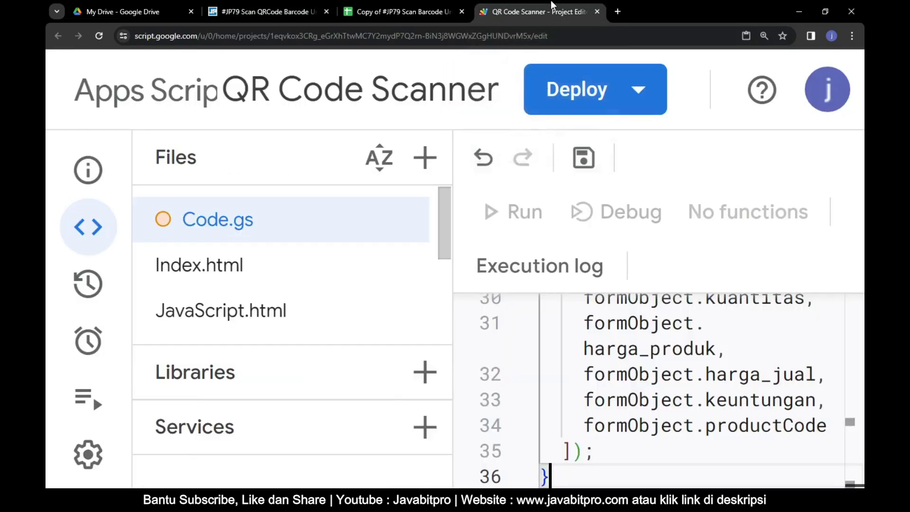
left_click(286, 264)
right_click(563, 233)
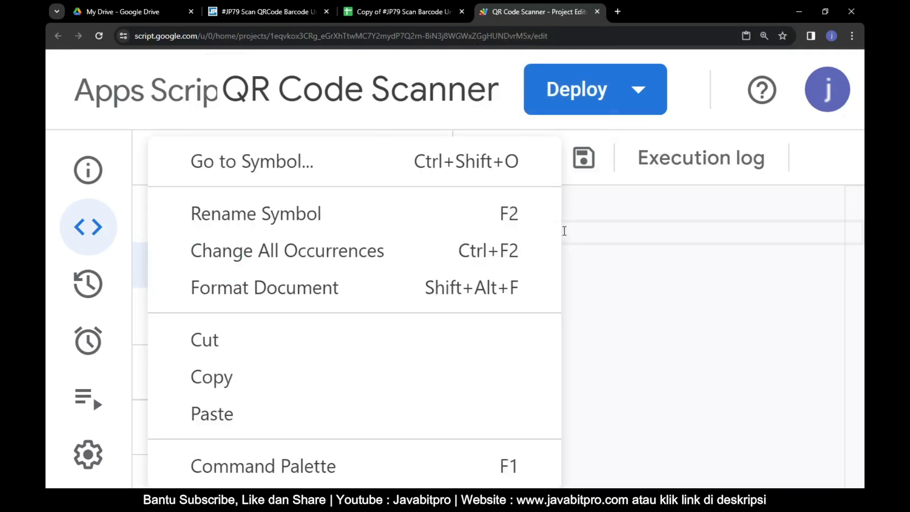
left_click(350, 430)
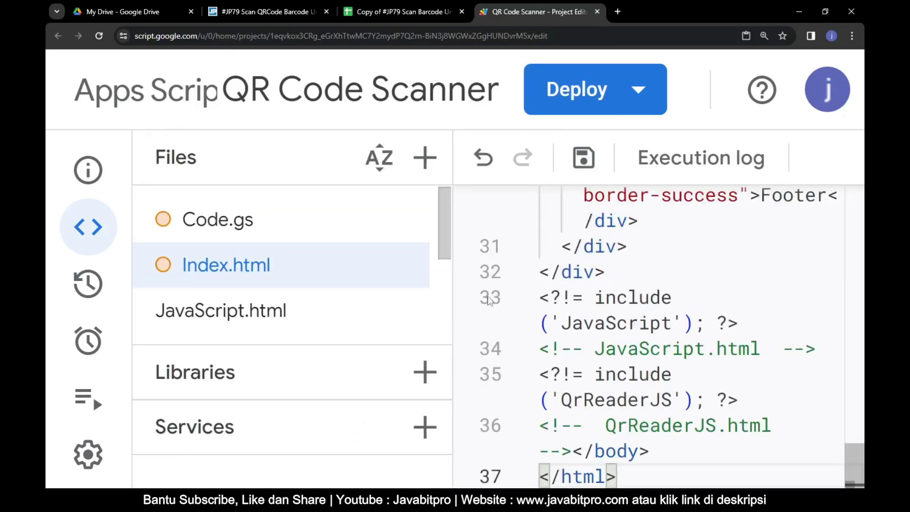
Copy the step-7 JavaScript code from the tutorial article
left_click(271, 11)
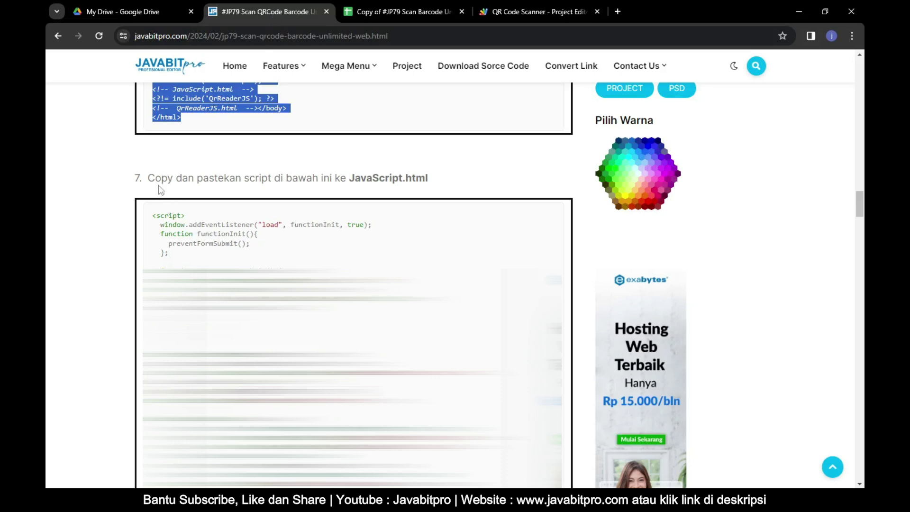
left_click_drag(150, 179, 439, 183)
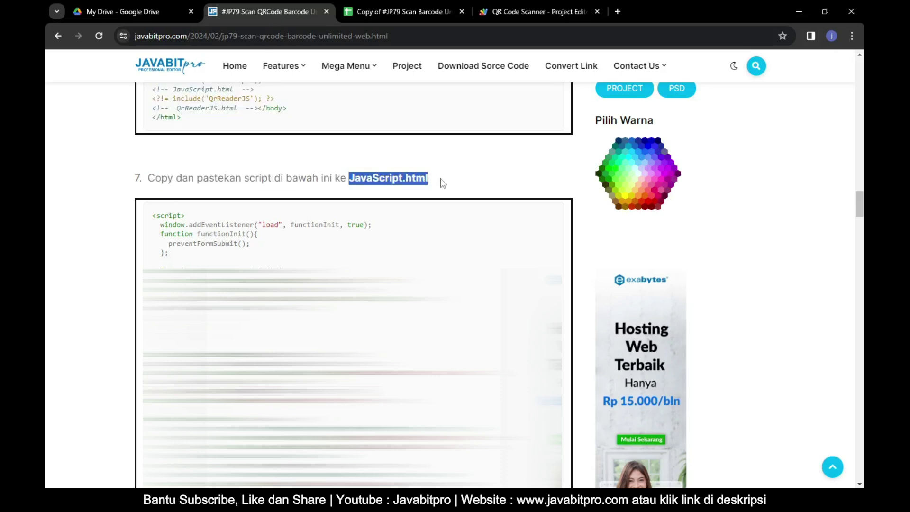
mouse_move(156, 217)
left_mouse_down()
mouse_move(198, 261)
mouse_move(198, 115)
left_mouse_up()
scroll(195, 256, "down", 10)
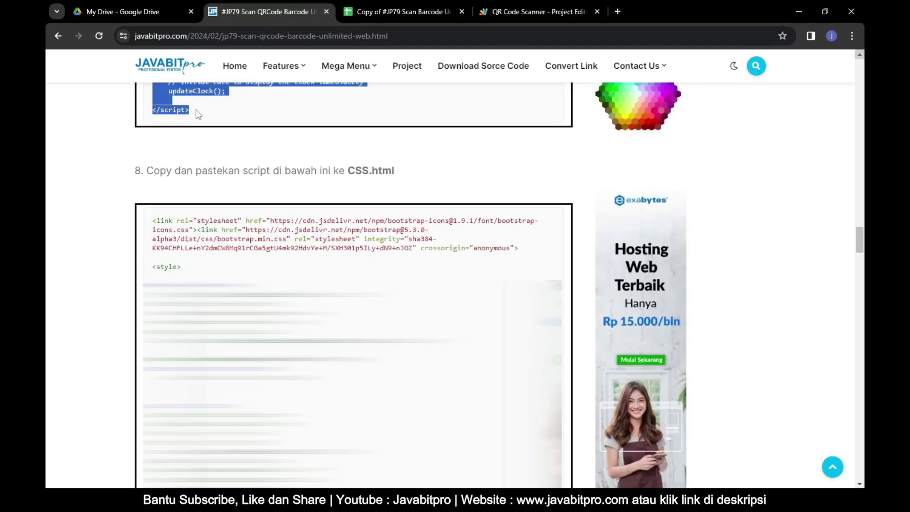
right_click(174, 110)
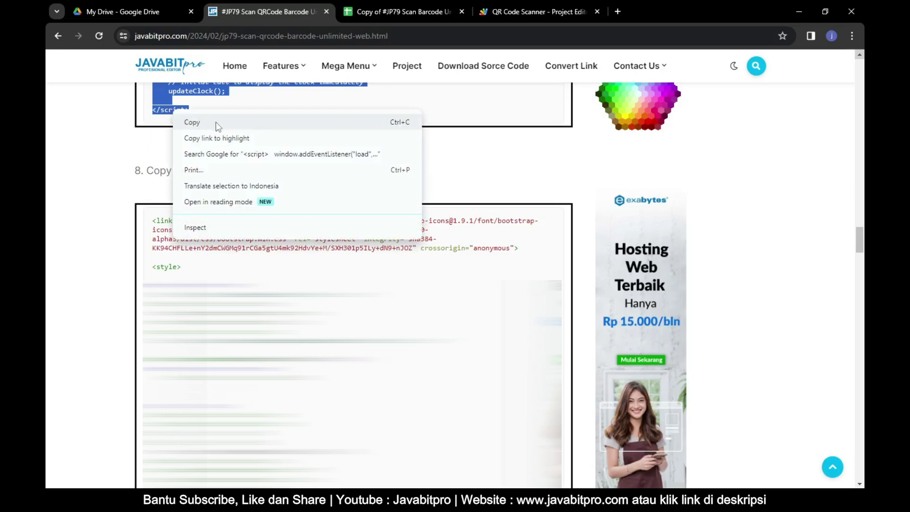
left_click(215, 121)
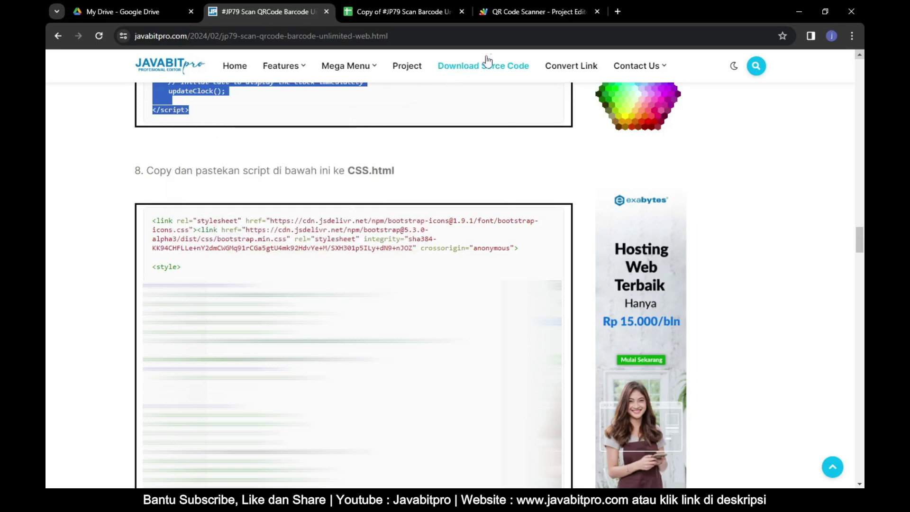
Paste the script into the empty JavaScript.html, giving 56 lines
left_click(536, 11)
left_click(243, 323)
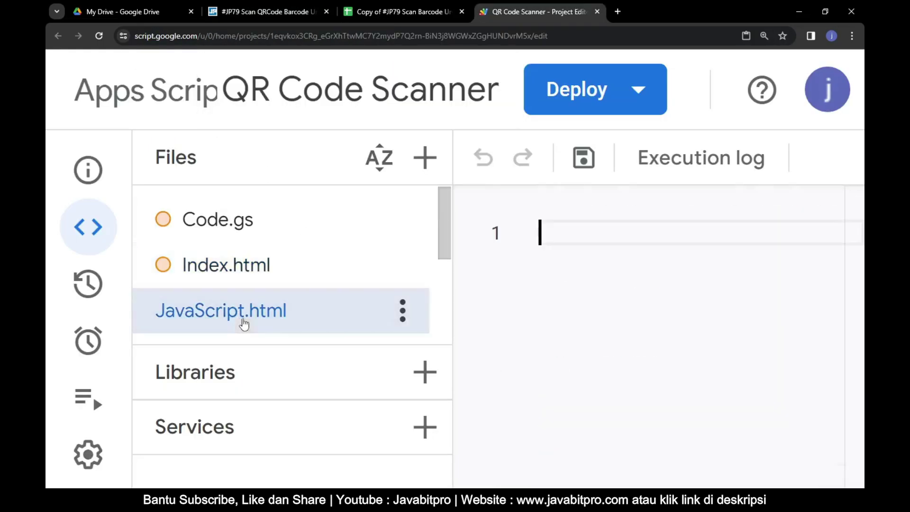
right_click(566, 233)
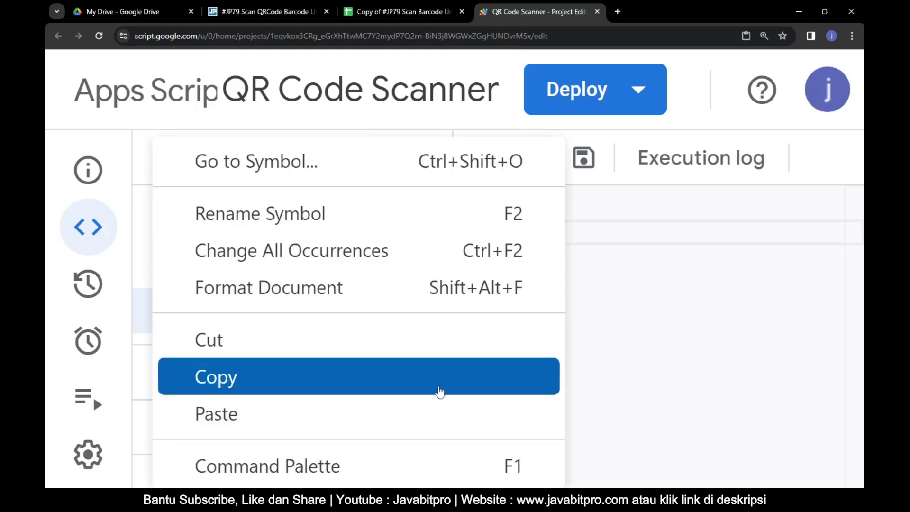
left_click(441, 412)
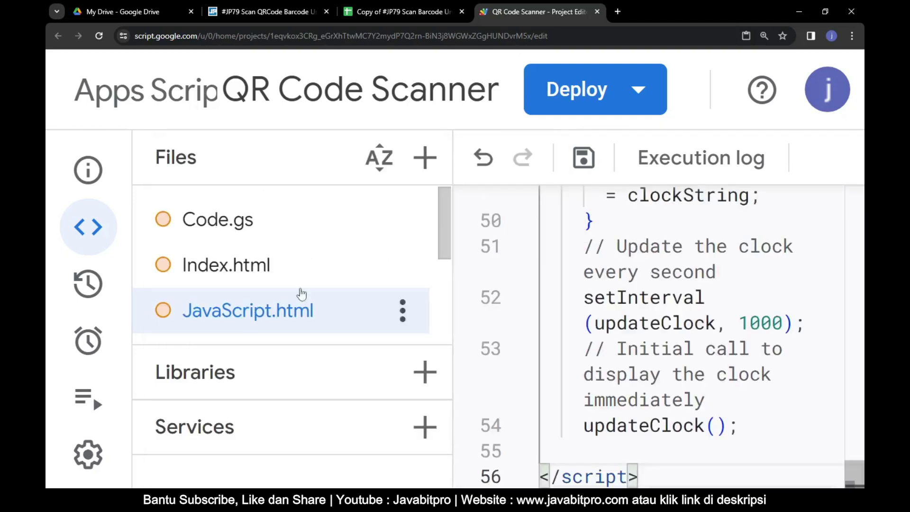
left_click(277, 11)
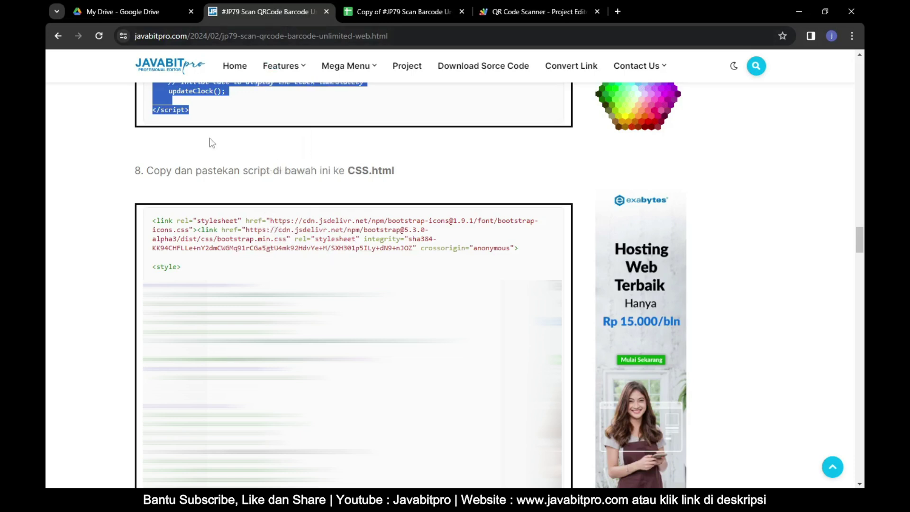
Copy the step-8 CSS code meant for CSS.html from the tutorial
left_click_drag(148, 173, 406, 175)
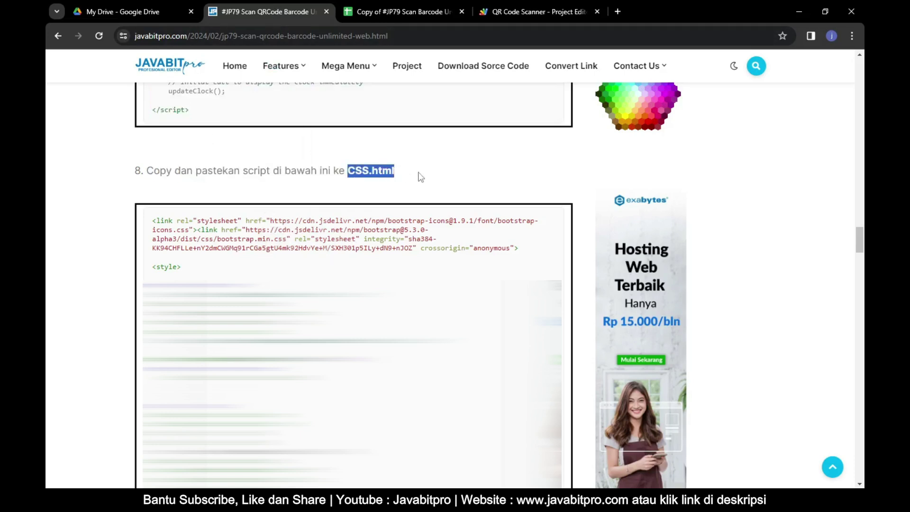
left_click(422, 176)
left_click_drag(154, 220, 256, 276)
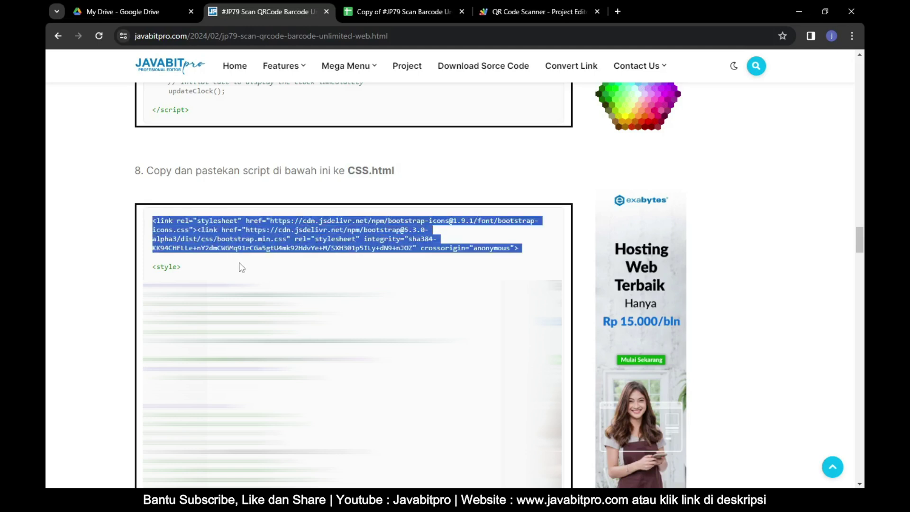
scroll(262, 278, "down", 15)
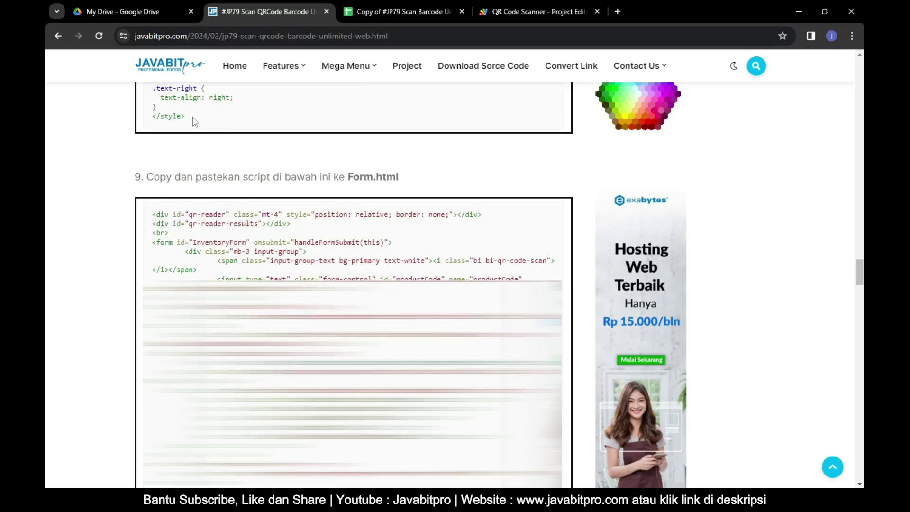
left_click_drag(263, 278, 192, 116)
right_click(177, 117)
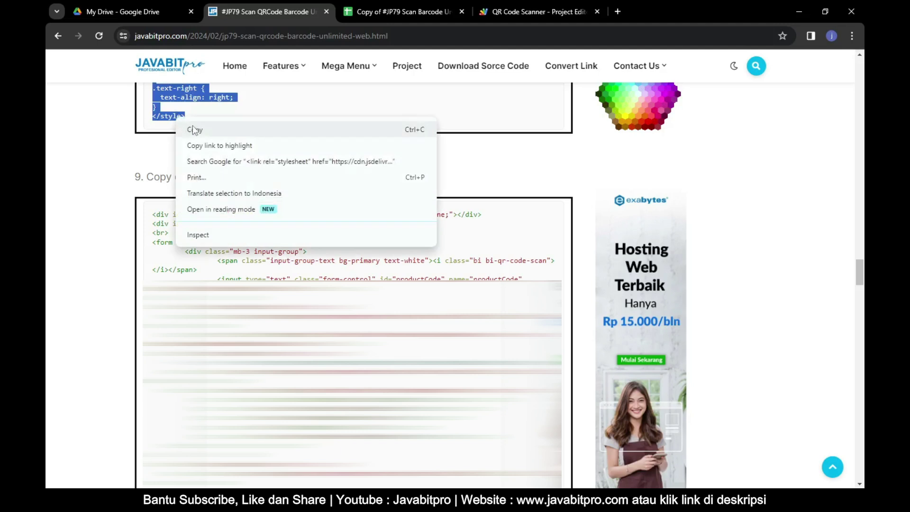
left_click(204, 131)
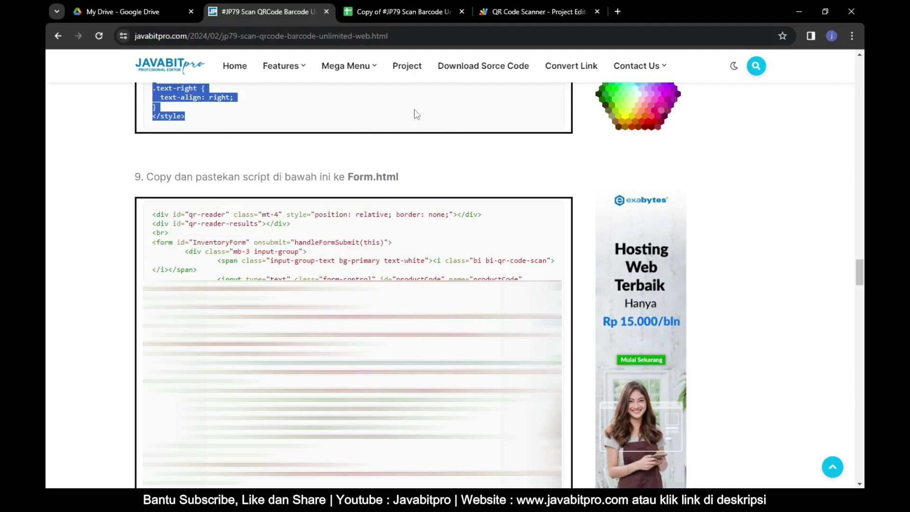
Paste the 47-line stylesheet into the empty CSS.html in the Apps Script project
left_click(521, 11)
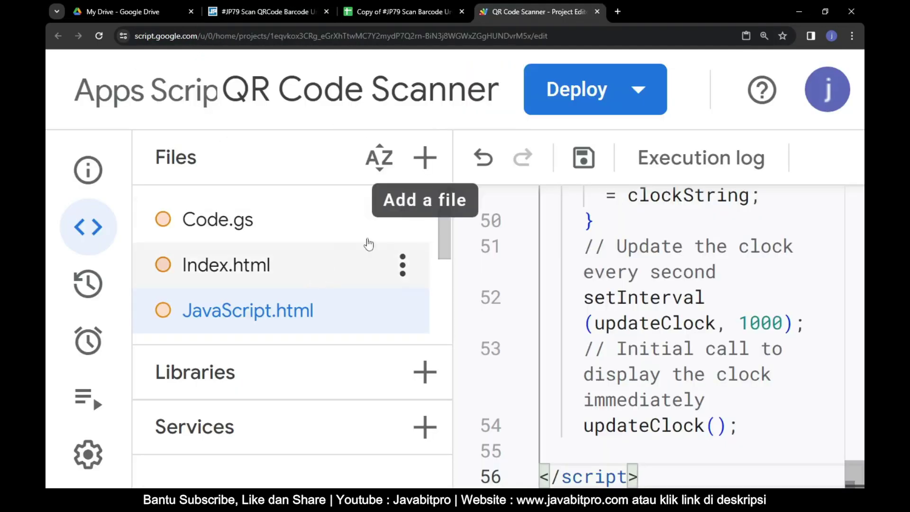
left_click_drag(442, 234, 445, 295)
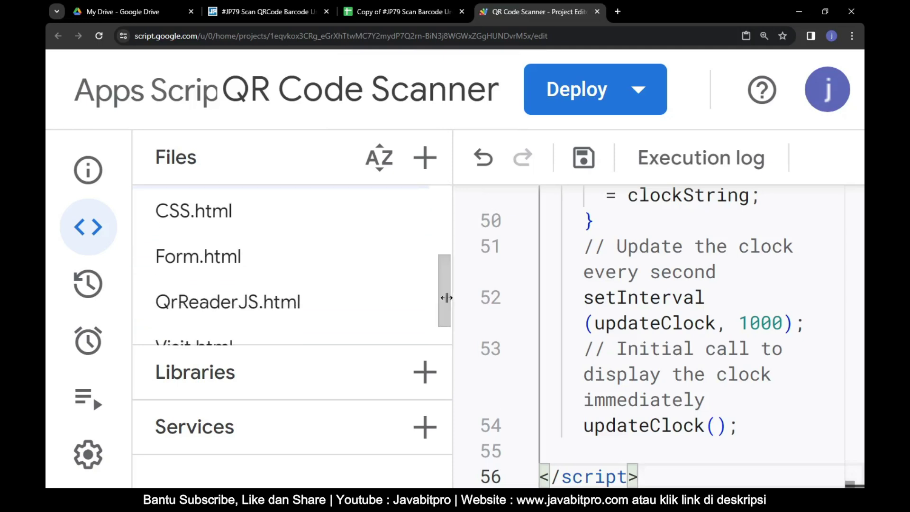
left_click(349, 216)
right_click(608, 228)
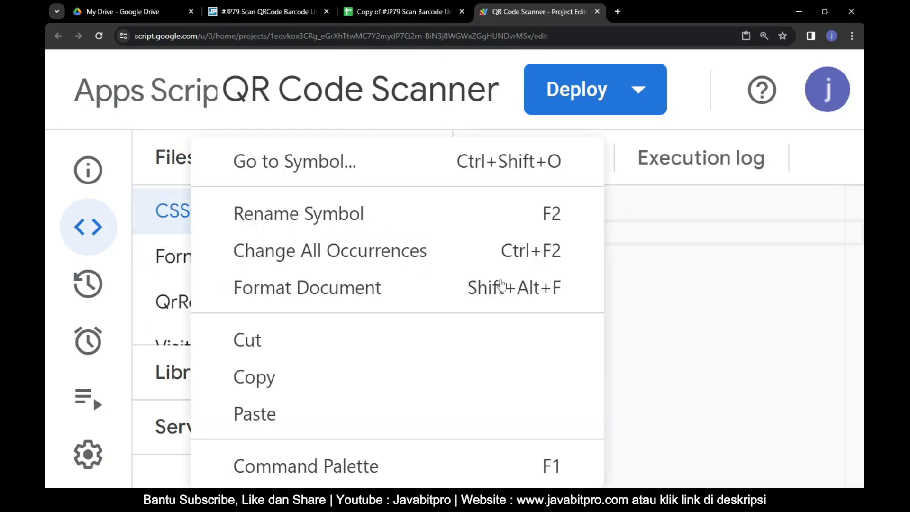
left_click(428, 414)
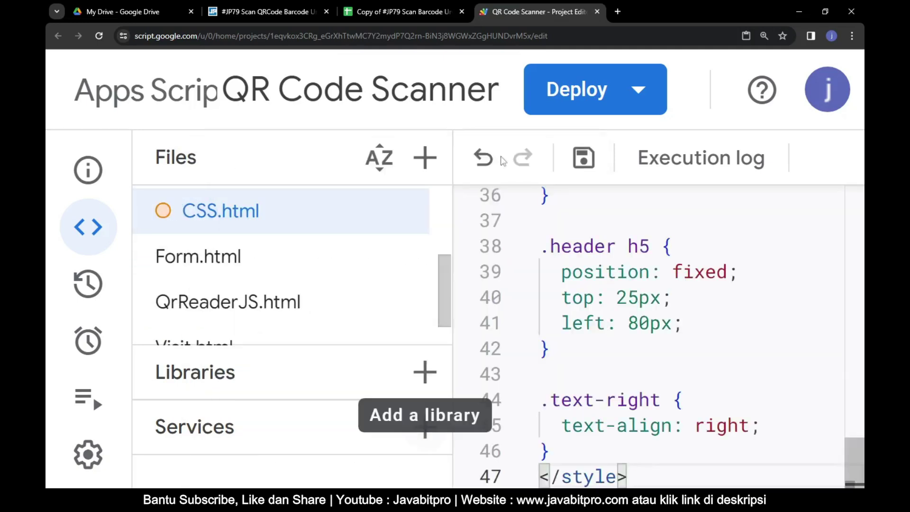
left_click(289, 5)
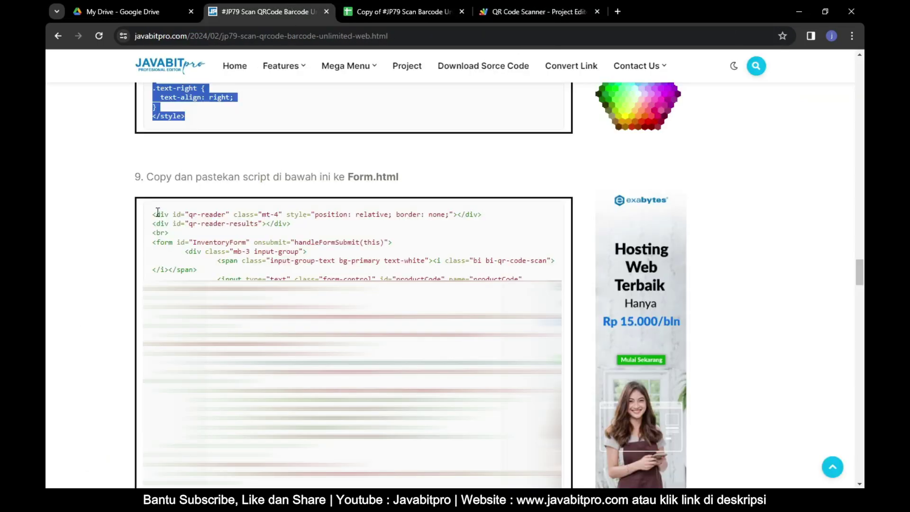
Copy the tutorial's step 9 form and popup HTML code
left_click_drag(150, 178, 401, 179)
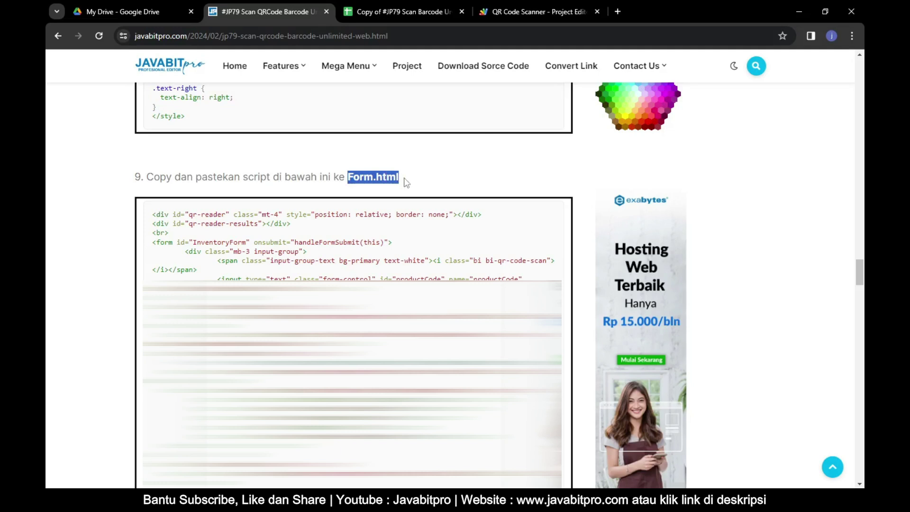
left_click(381, 198)
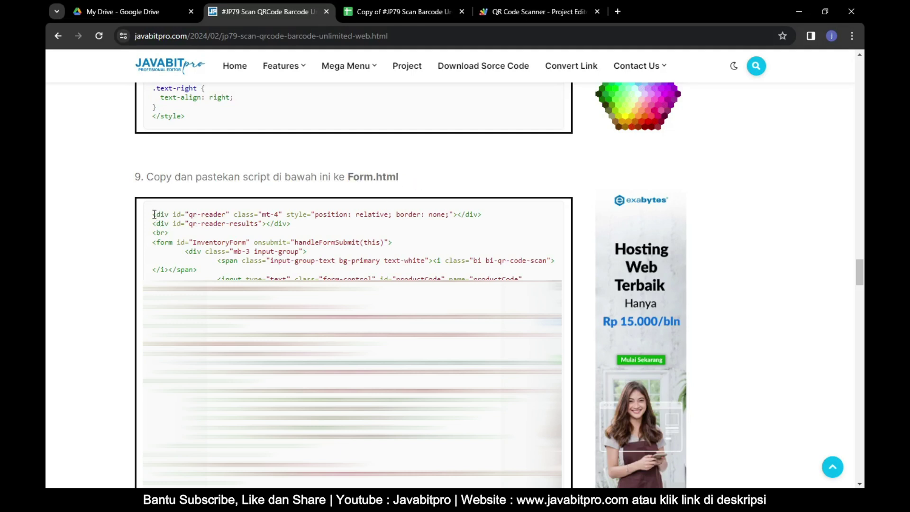
left_click_drag(153, 214, 324, 231)
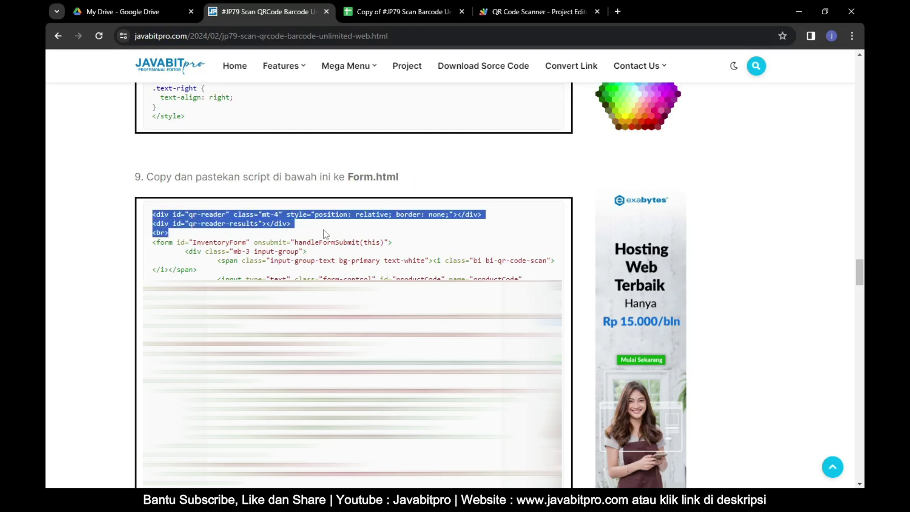
scroll(185, 130, "down", 10)
left_click(184, 126, "shift")
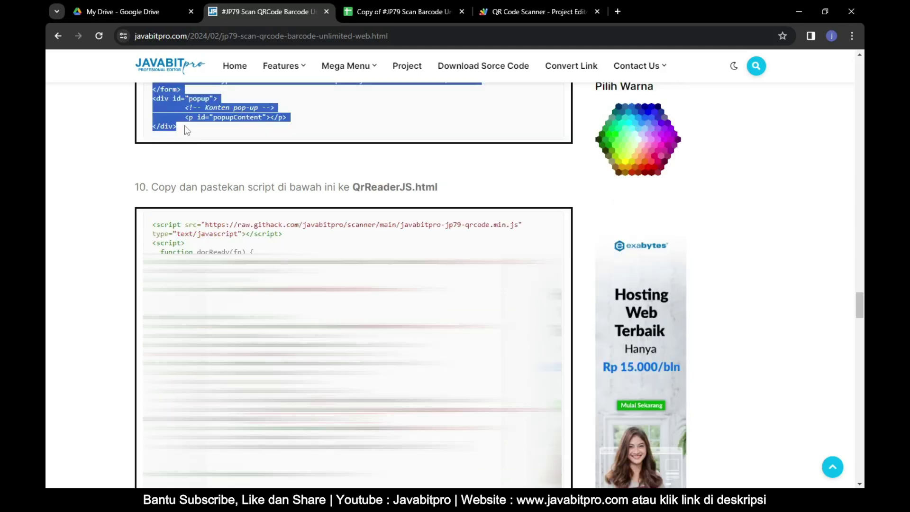
right_click(184, 118)
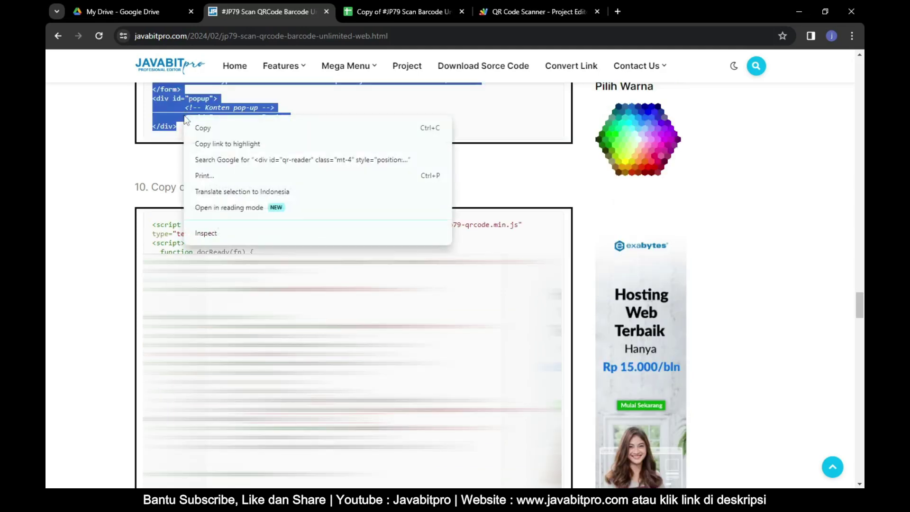
left_click(210, 128)
Paste the copied code into the empty Form.html, then go back to the tutorial
left_click(536, 11)
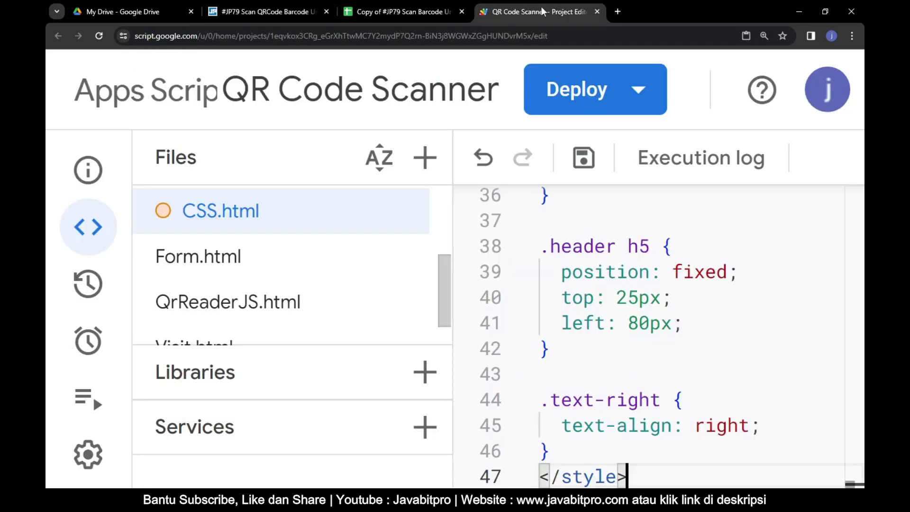
left_click(240, 256)
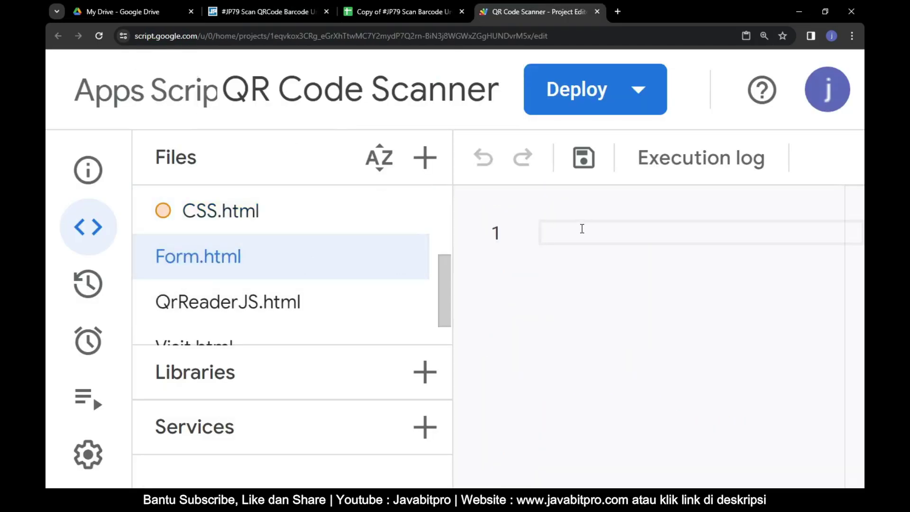
right_click(581, 228)
left_click(354, 426)
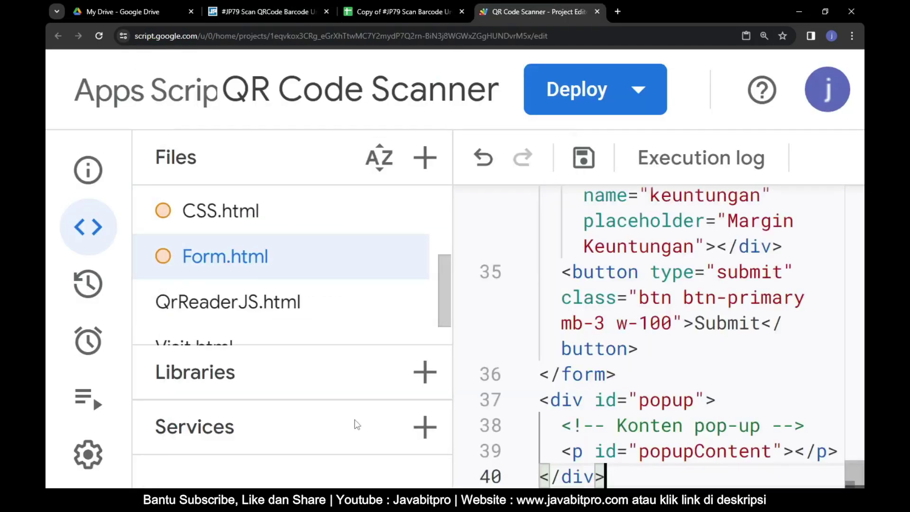
left_click(261, 13)
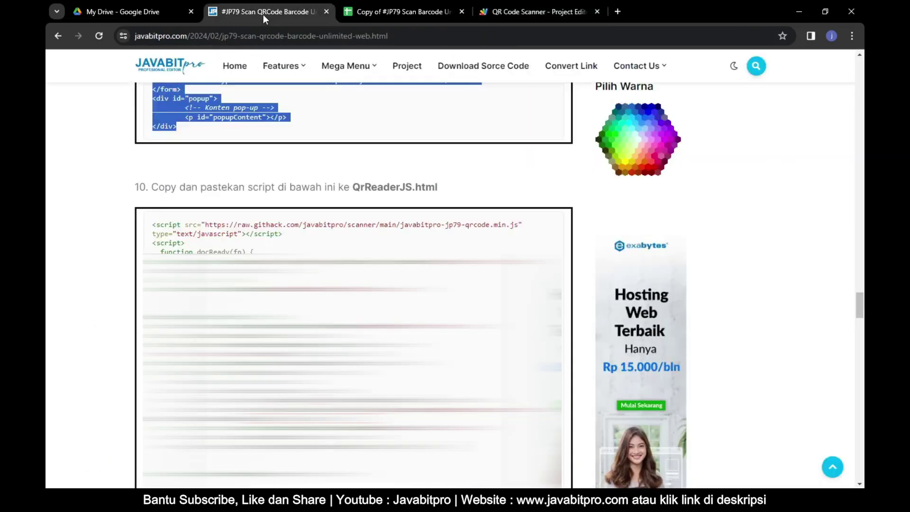
Copy the tutorial's step 10 QR reader script through its closing script tag
left_click_drag(157, 186, 469, 186)
left_click(163, 230)
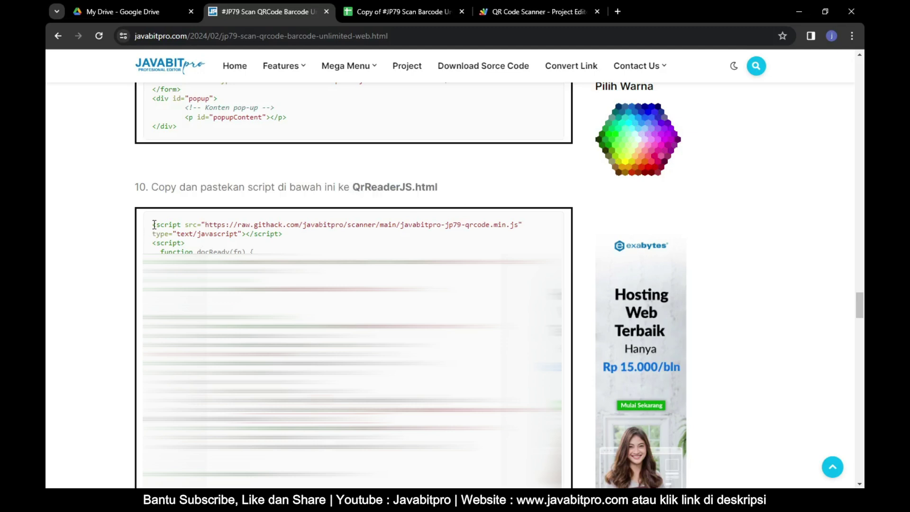
left_click_drag(152, 225, 282, 234)
scroll(298, 231, "down", 10)
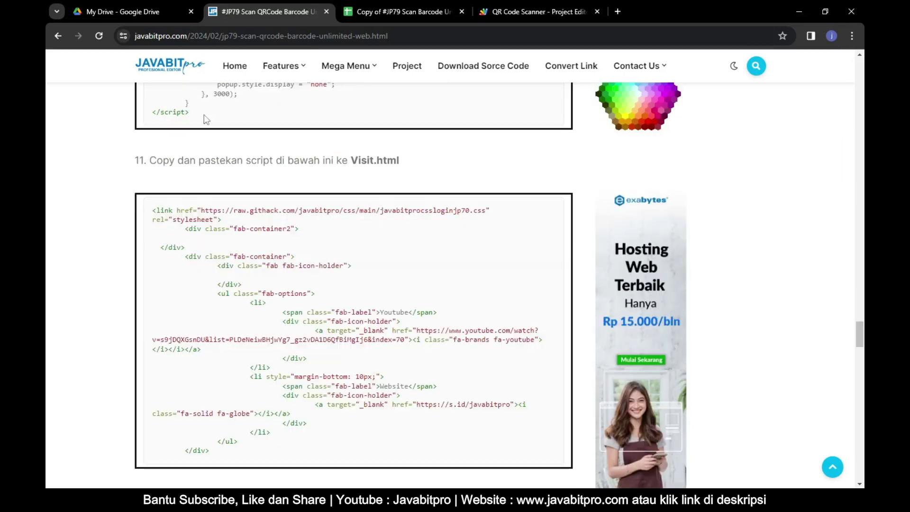
left_click(204, 115, "shift")
right_click(174, 107)
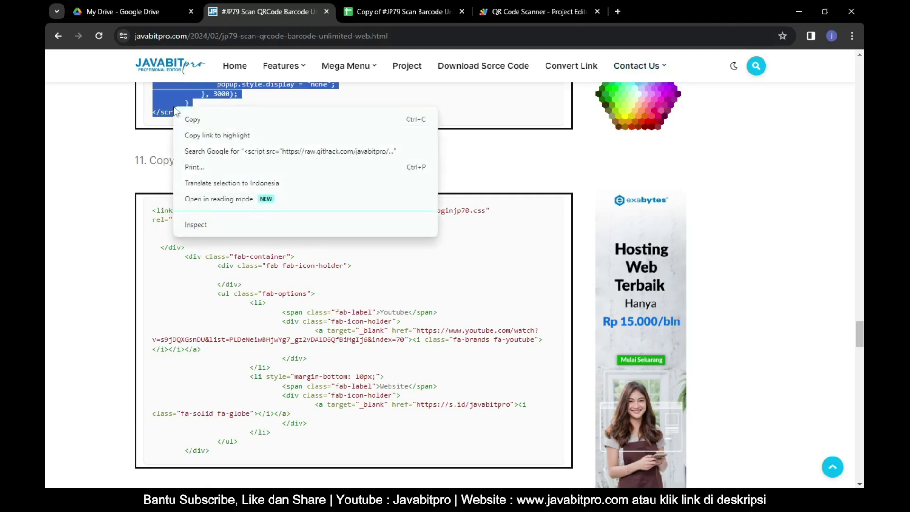
left_click(201, 120)
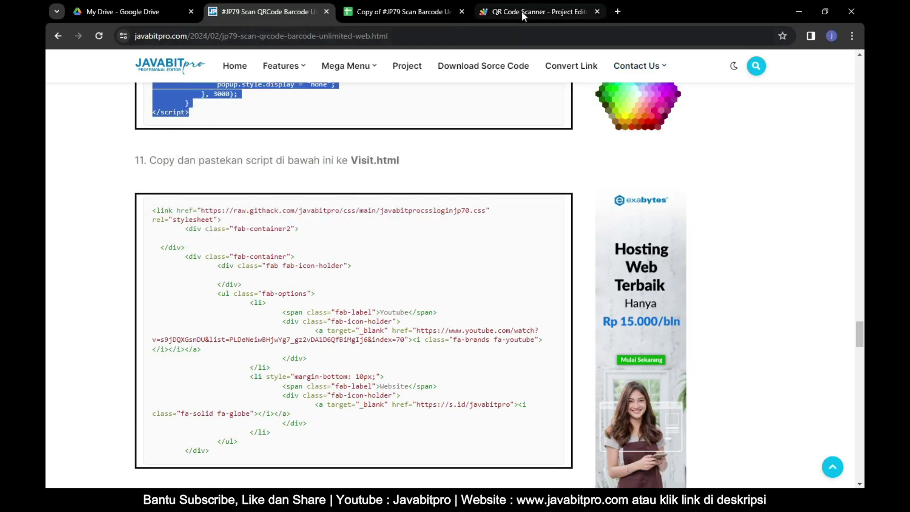
Paste the script into the empty QrReaderJS.html, then go back to the tutorial
left_click(522, 12)
left_click(242, 306)
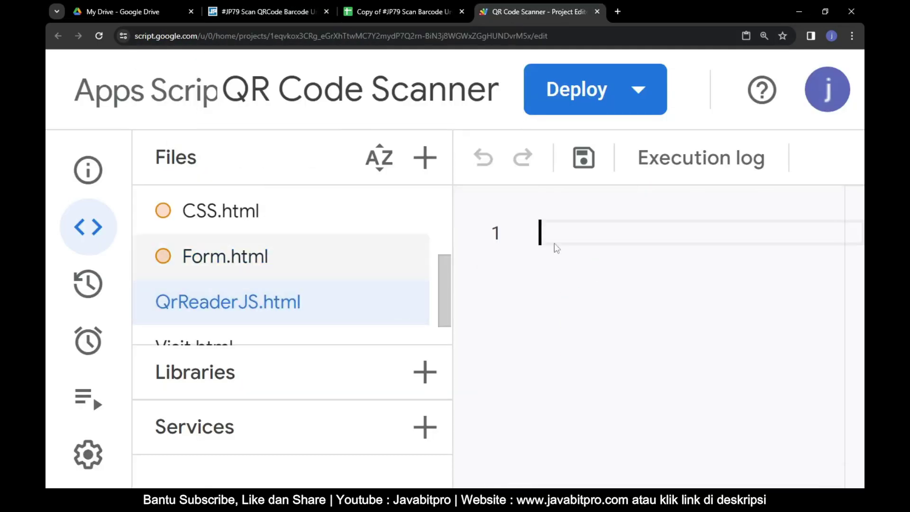
right_click(601, 236)
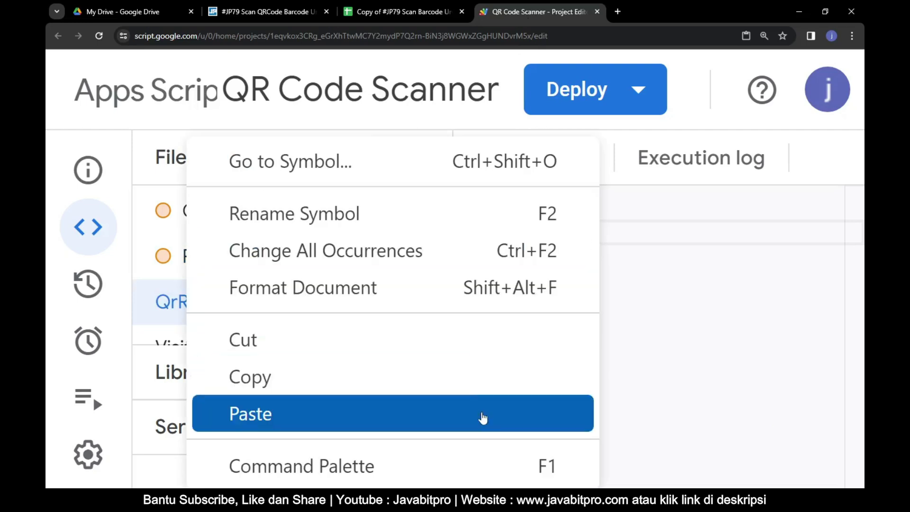
left_click(481, 417)
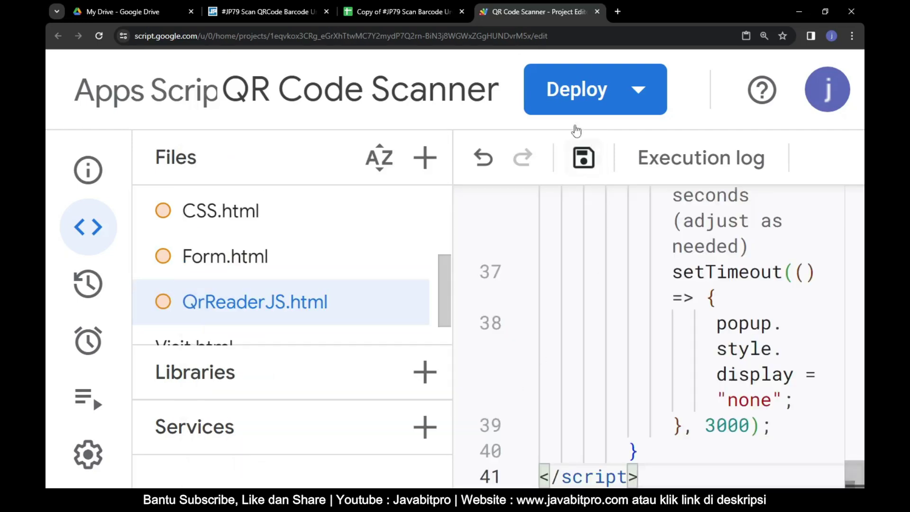
left_click(260, 14)
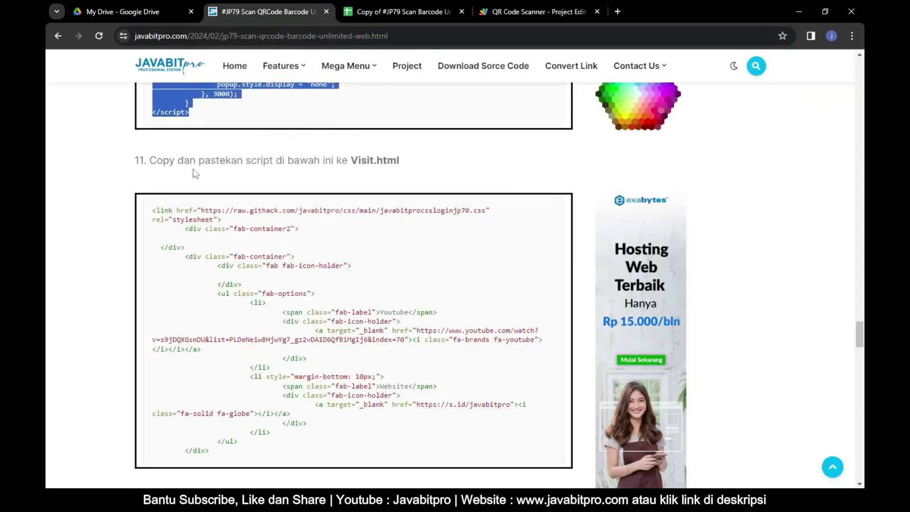
Copy the tutorial's whole step 11 code block meant for Visit.html
left_click_drag(153, 159, 418, 160)
left_click(418, 161)
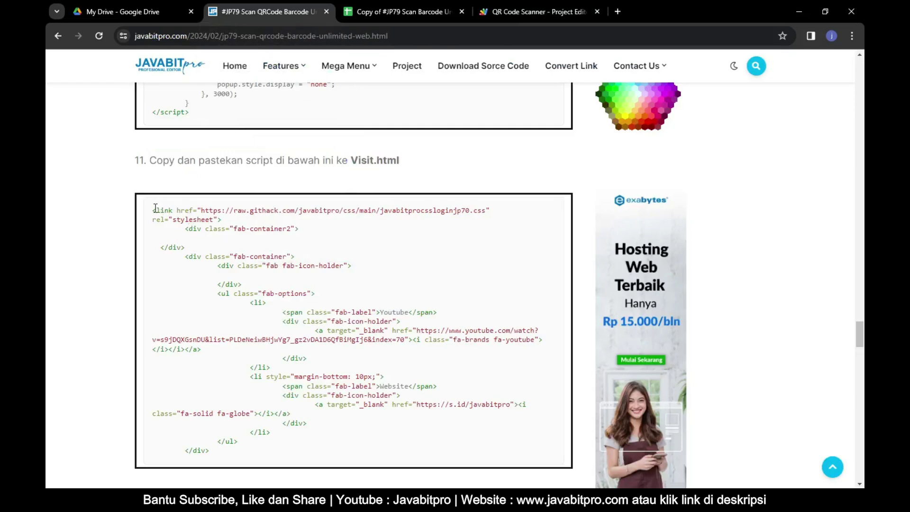
left_click_drag(155, 211, 233, 457)
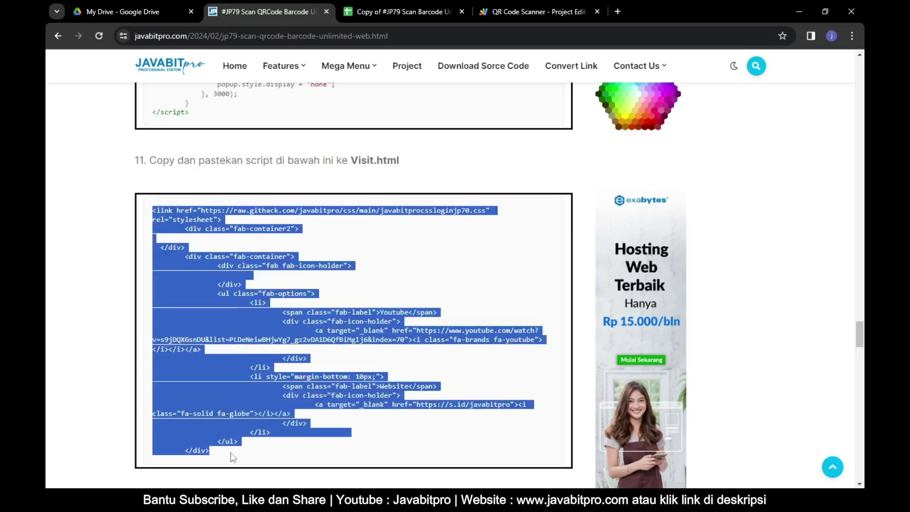
right_click(244, 385)
left_click(278, 269)
Paste the copied code into the empty Visit.html in Apps Script
left_click(532, 11)
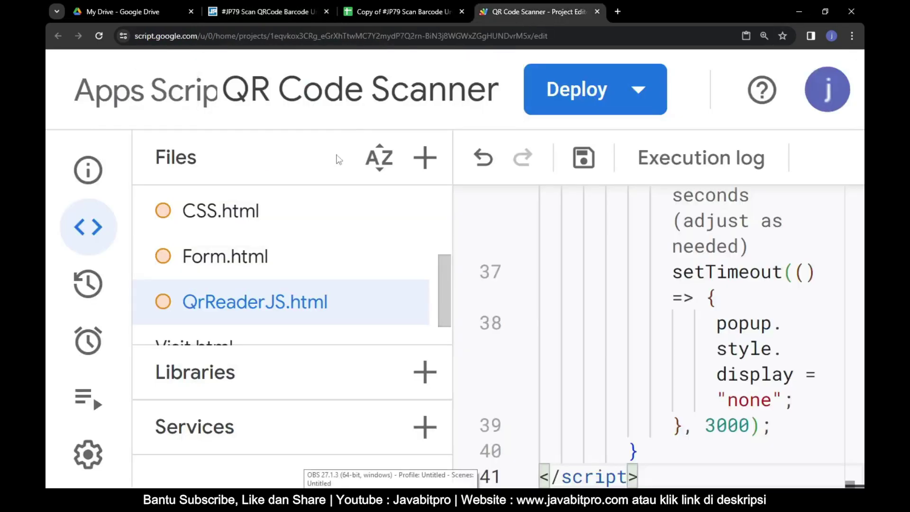
scroll(375, 274, "down", 1)
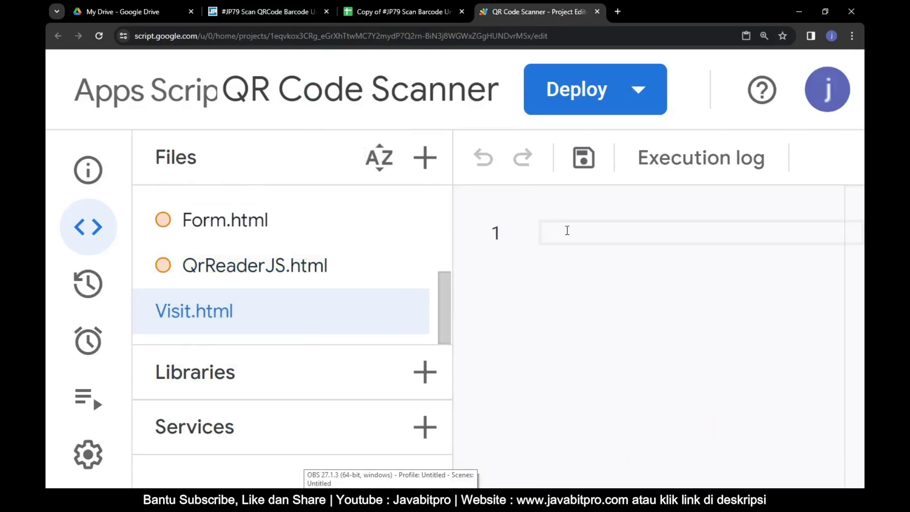
right_click(486, 296)
left_click(374, 424)
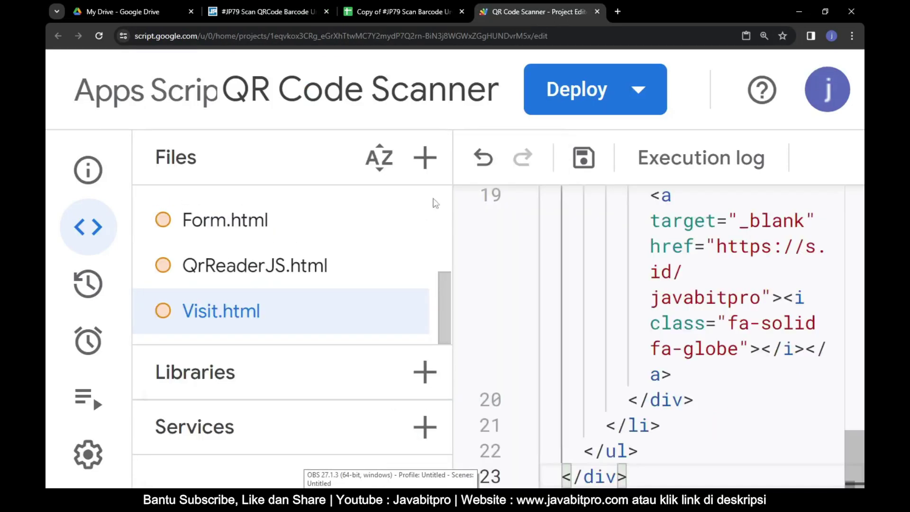
Scroll the tutorial down to step 12's instruction to save
left_click(252, 10)
scroll(498, 288, "down", 6)
scroll(538, 298, "down", 1)
scroll(534, 294, "down", 1)
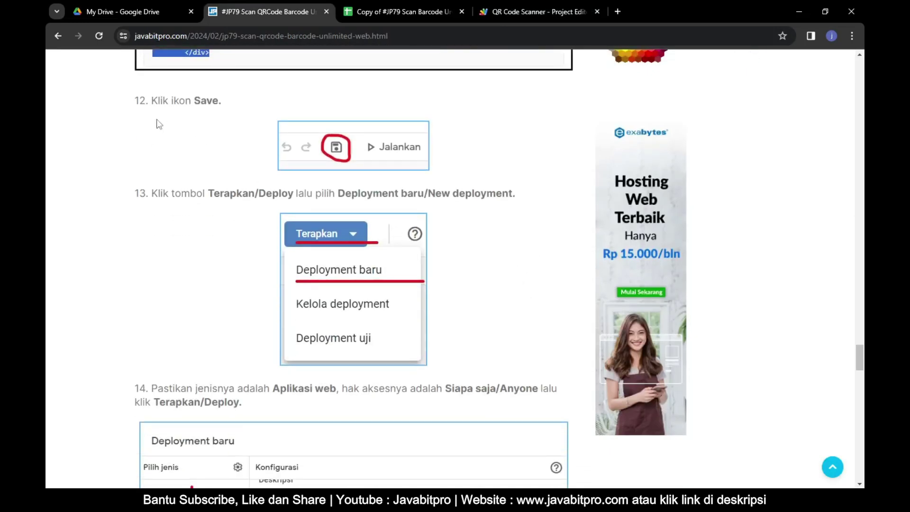
left_click_drag(152, 101, 219, 104)
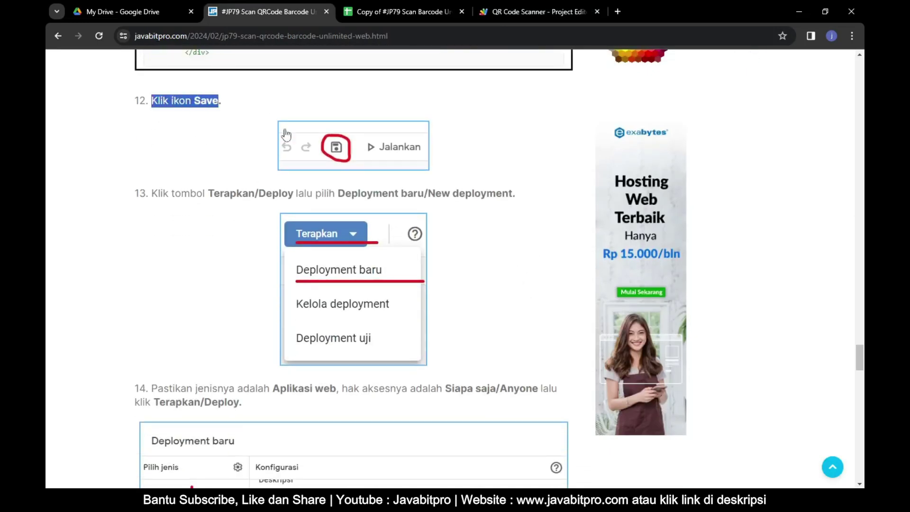
Save all files in the QR Code Scanner Apps Script project
left_click(534, 11)
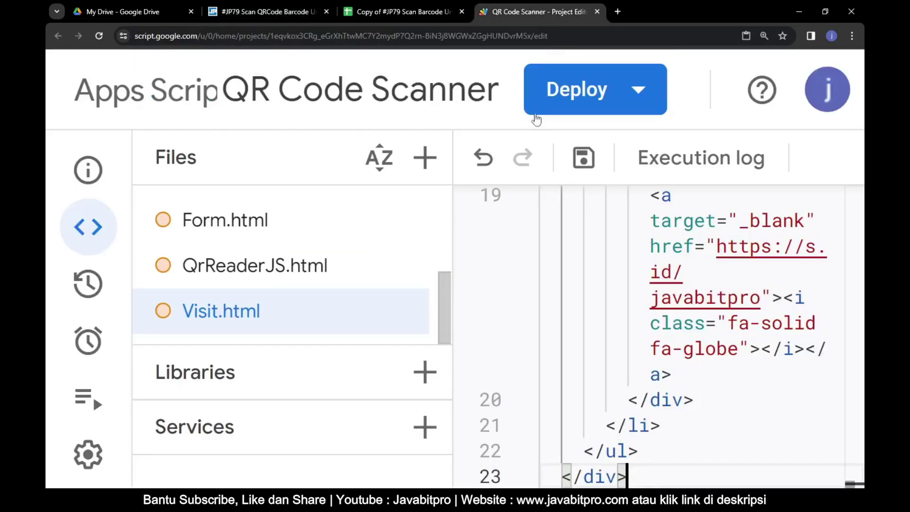
left_click(588, 166)
left_click(588, 166)
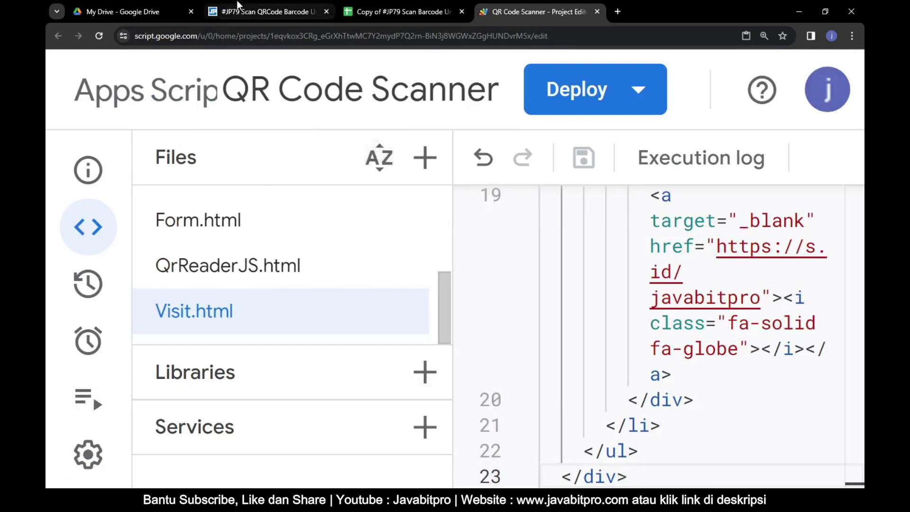
Read the tutorial's step 13 deployment instruction, then open the Deploy dropdown
left_click(265, 11)
left_click_drag(155, 194, 515, 195)
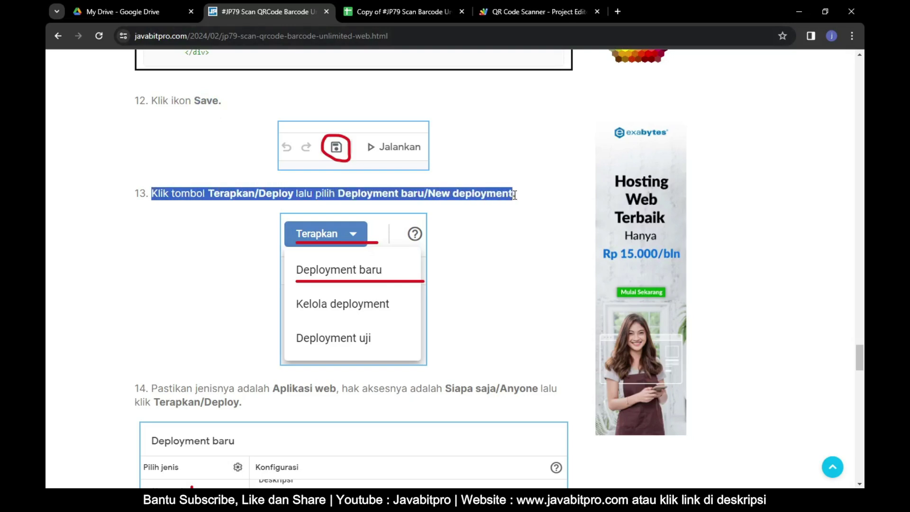
left_click(533, 195)
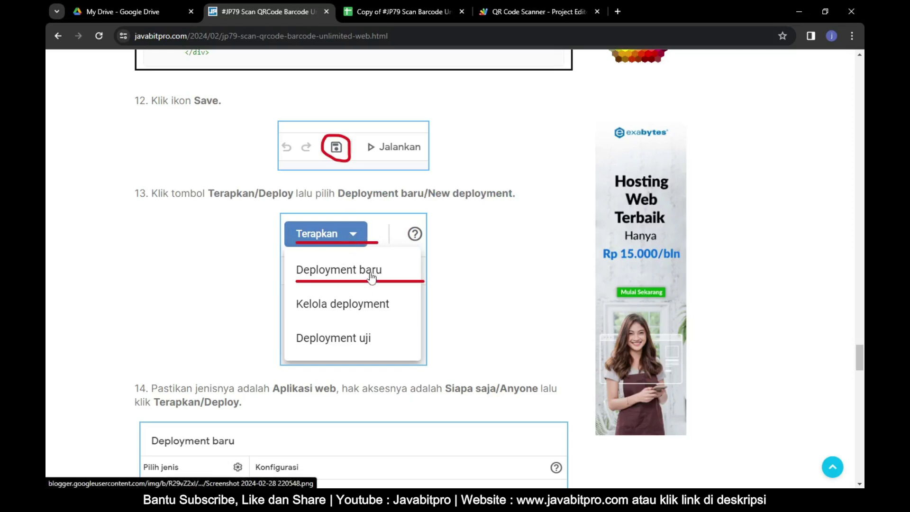
left_click(561, 12)
left_click(629, 99)
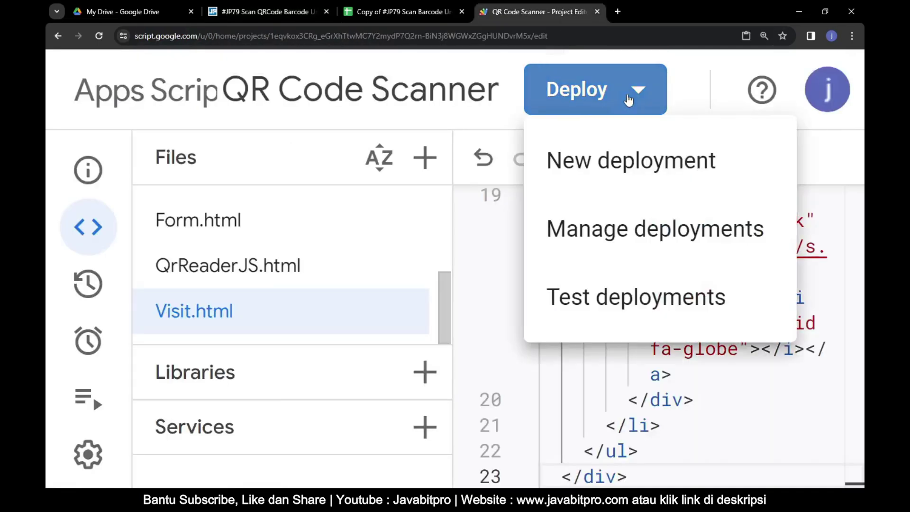
Start a new deployment and zoom the browser out to 110% so the dialog fits
left_click(635, 179)
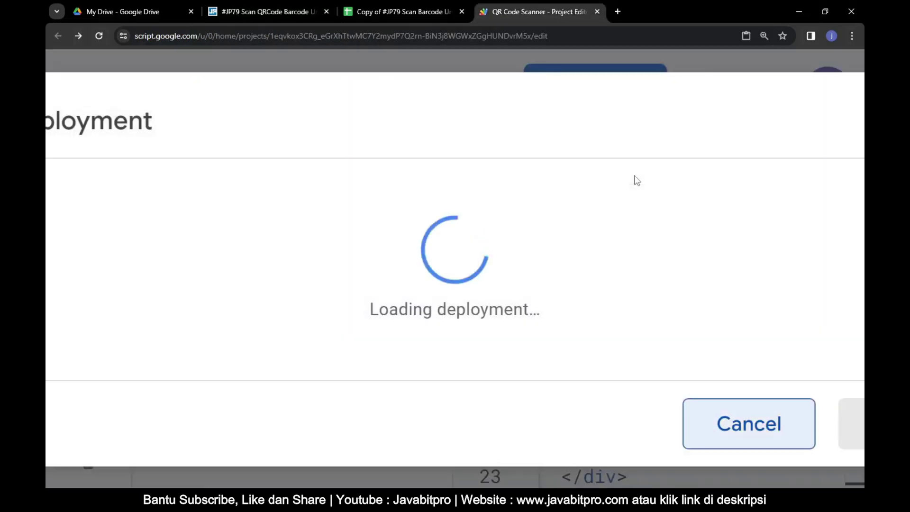
key("ctrl+minus")
key("ctrl+minus")
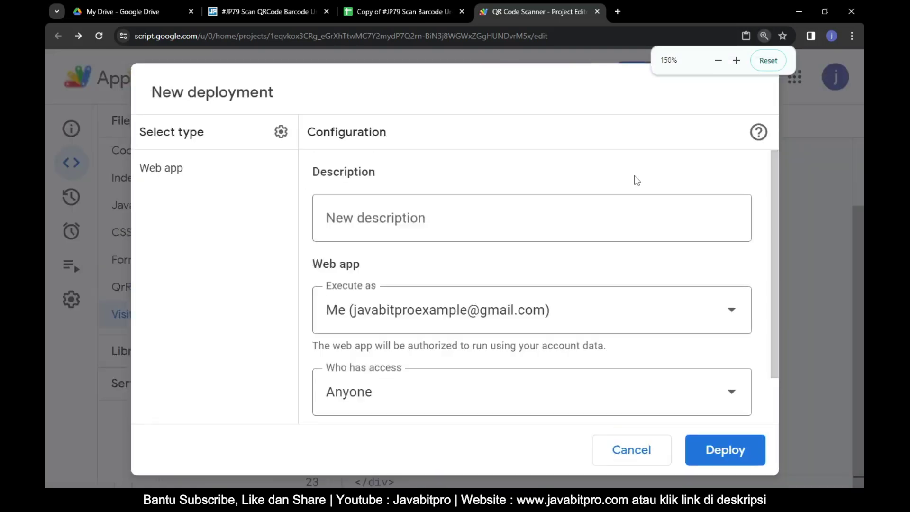
key("ctrl+minus")
key("ctrl+minus")
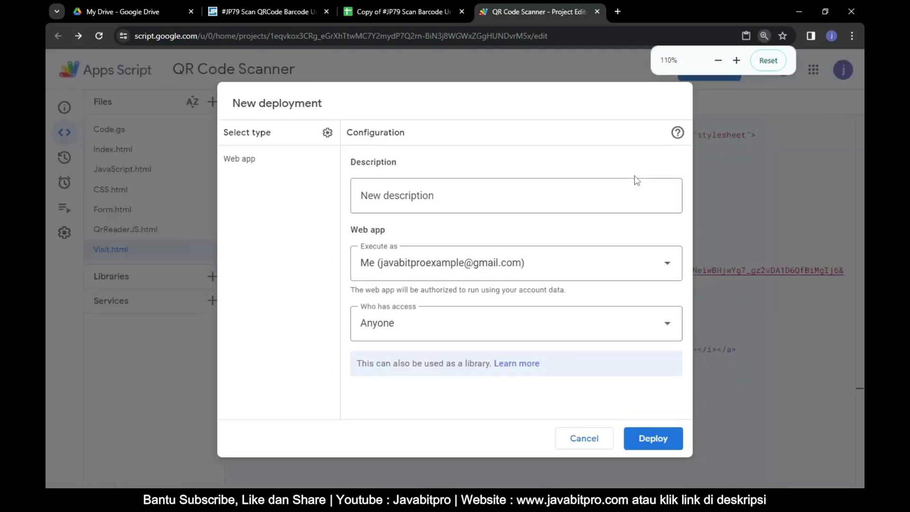
key("ctrl+minus")
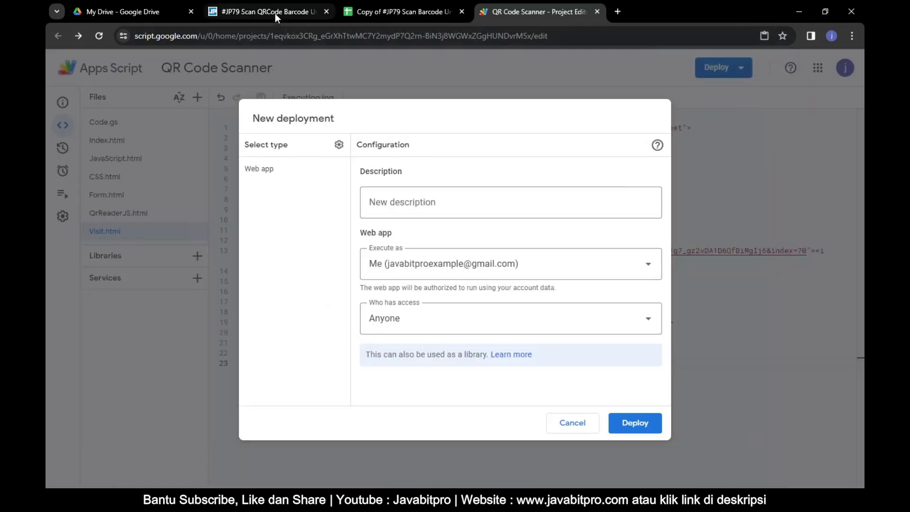
Read the tutorial's step 14 web app deployment instructions
left_click(275, 13)
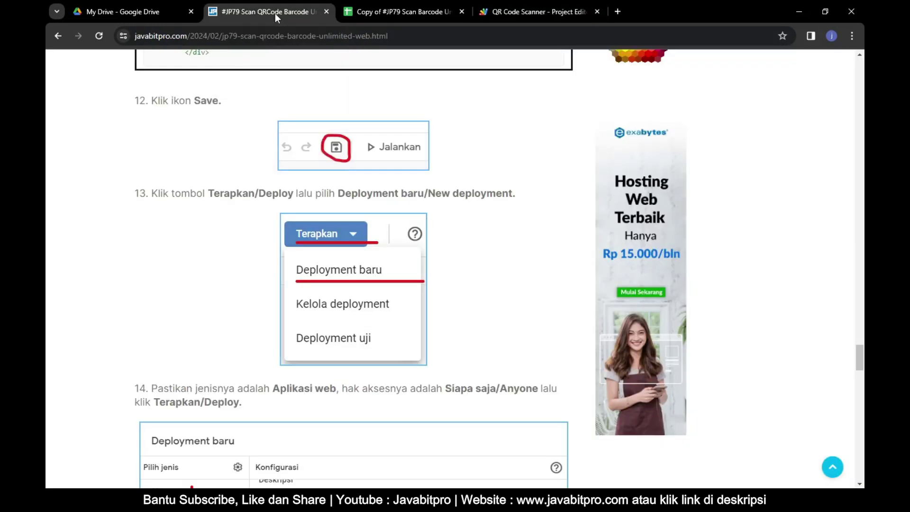
scroll(246, 265, "down", 3)
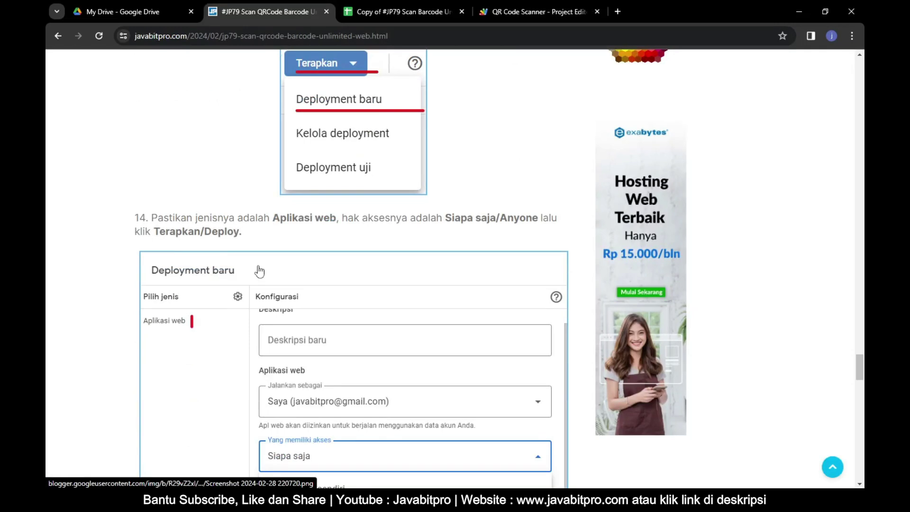
scroll(259, 271, "down", 2)
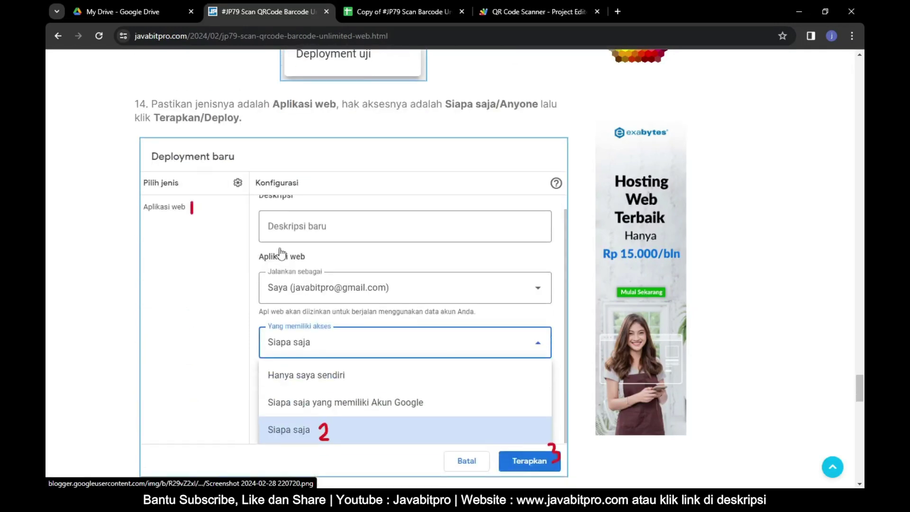
scroll(282, 253, "down", 1)
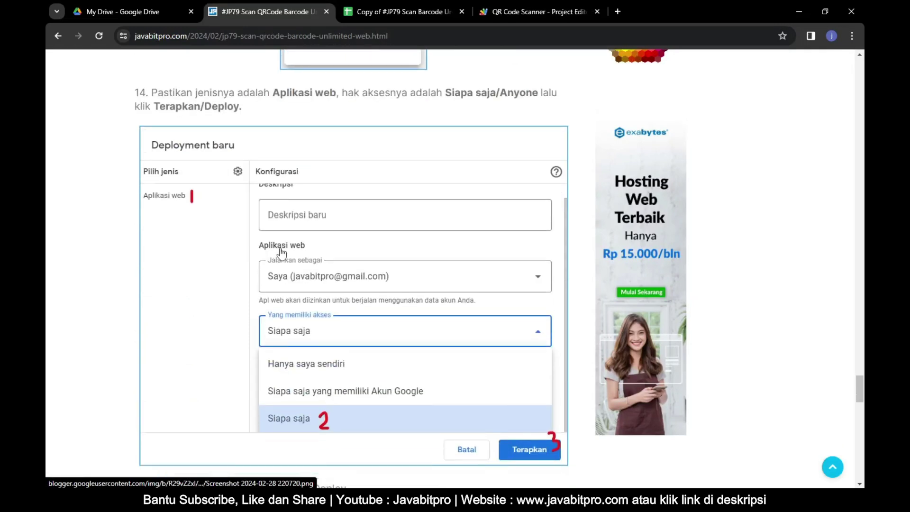
scroll(282, 254, "up", 1)
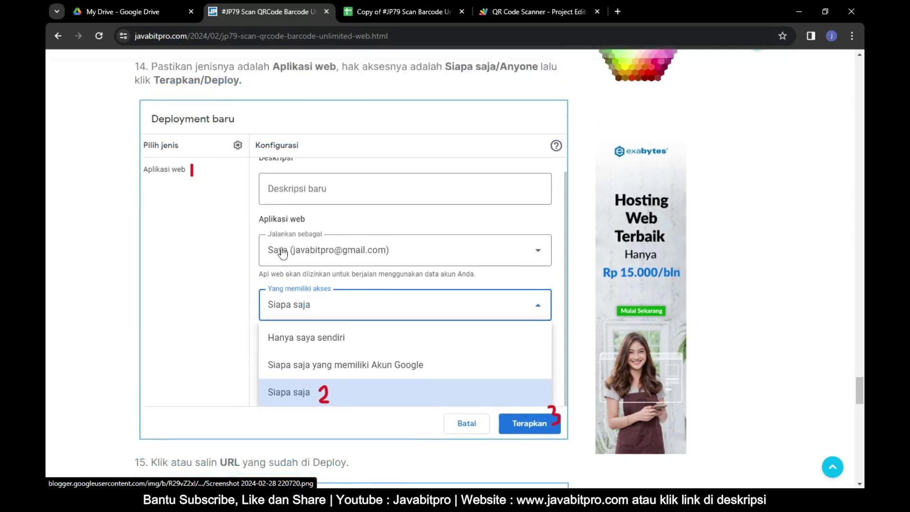
left_click_drag(152, 104, 558, 105)
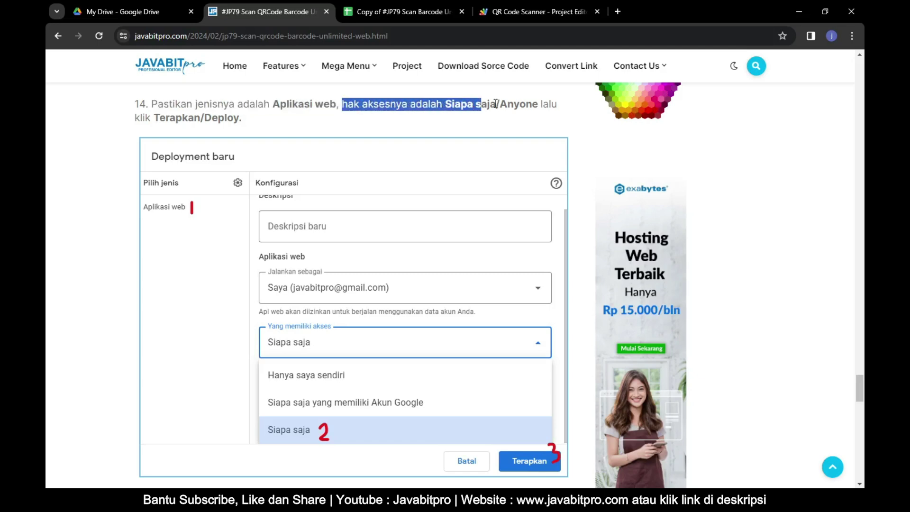
mouse_move(135, 104)
left_mouse_down()
mouse_move(135, 118)
mouse_move(260, 125)
left_mouse_up()
left_click(263, 124)
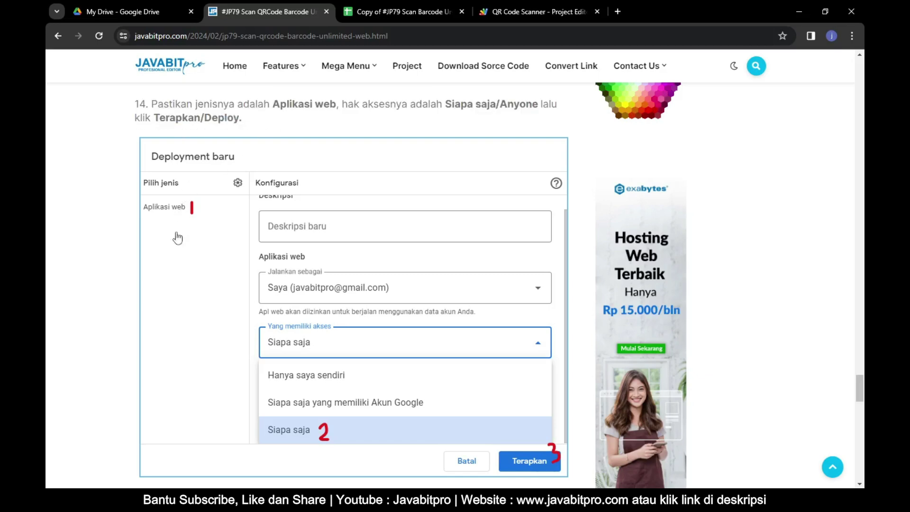
Keep Who has access set to Anyone and deploy the web app
left_click(538, 11)
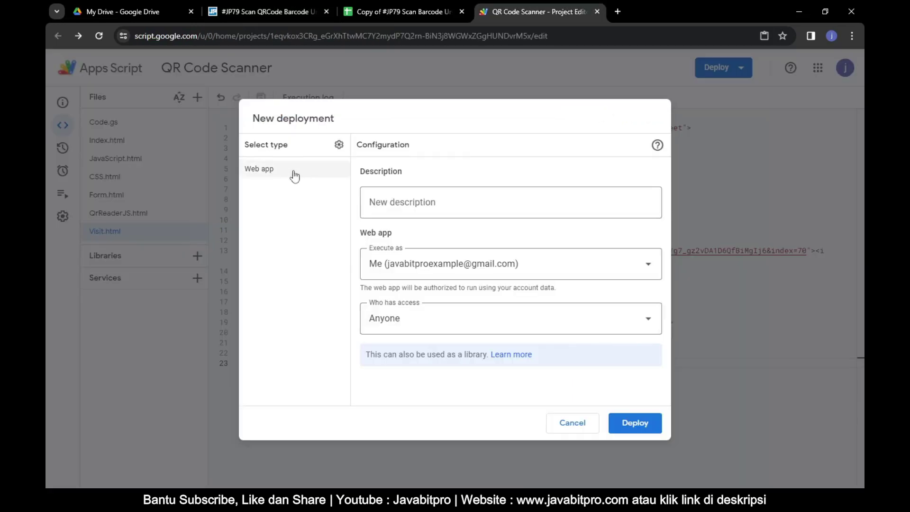
left_click(573, 326)
left_click(412, 397)
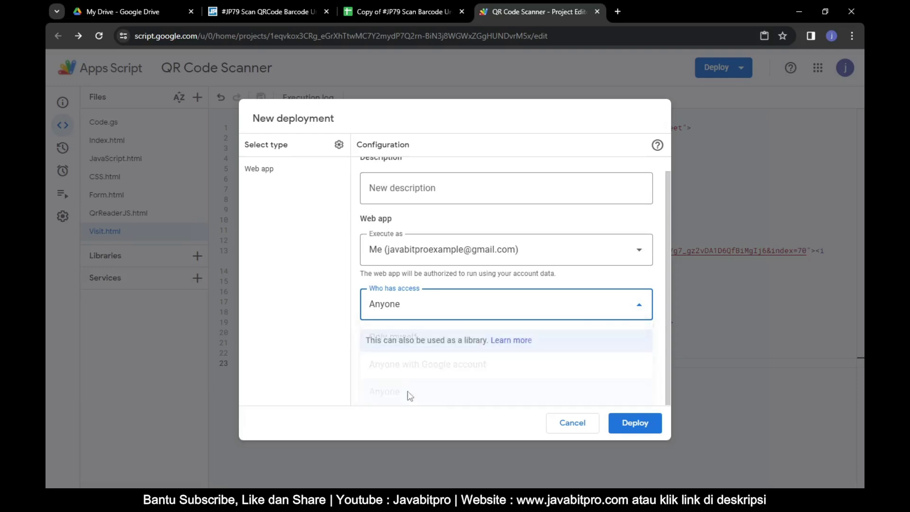
left_click(645, 427)
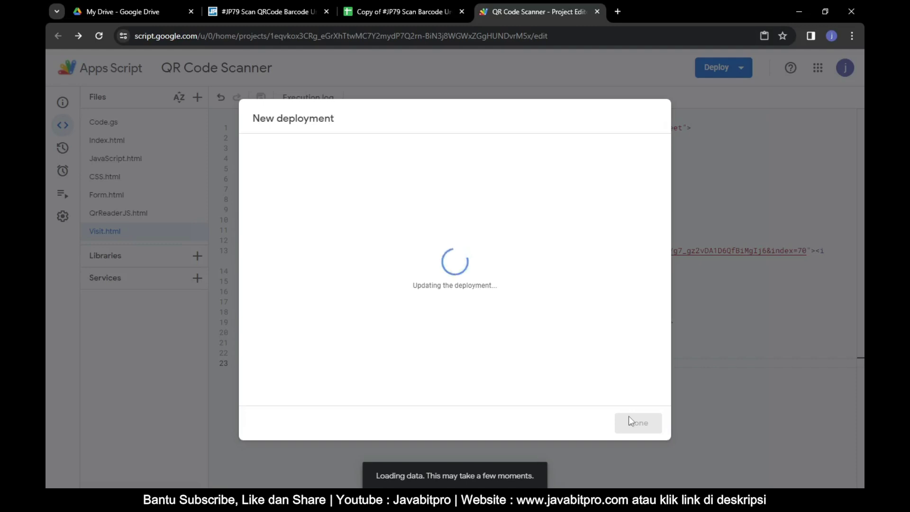
Authorize access with the Google account, proceed via Advanced past the unsafe warning, and Allow
left_click(324, 177)
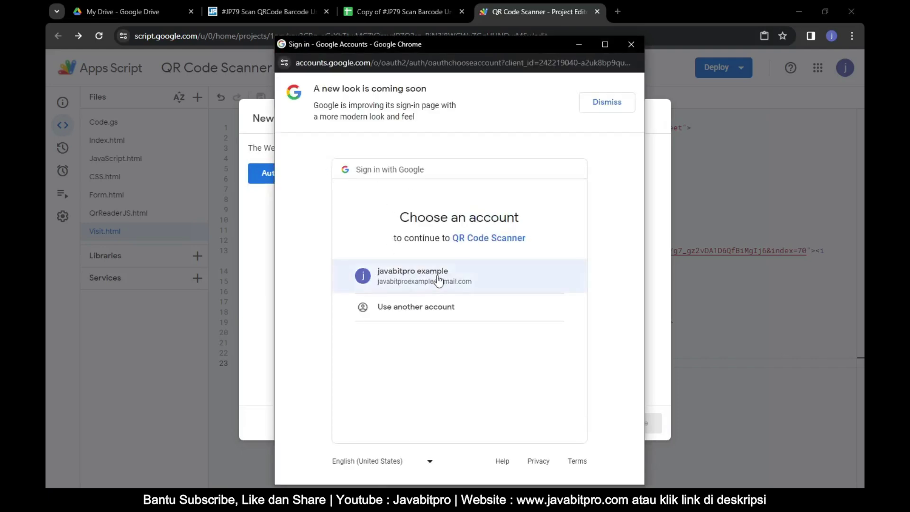
left_click(438, 277)
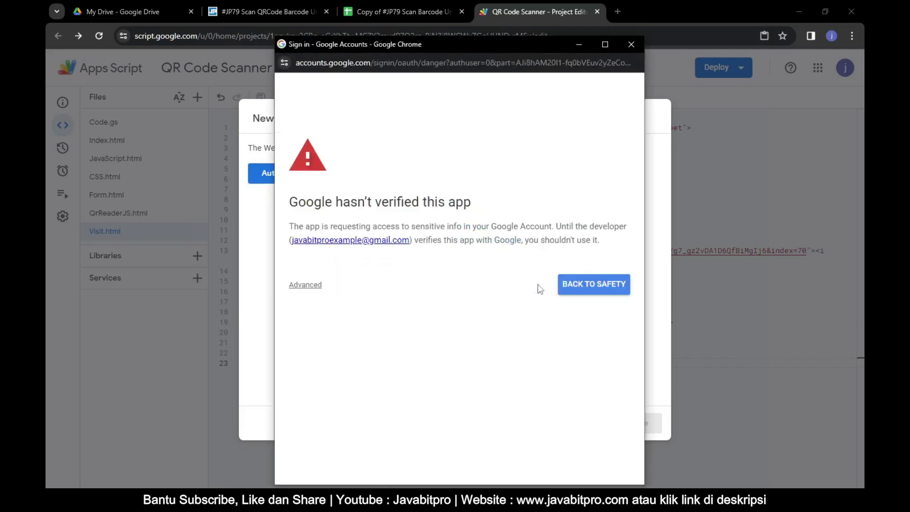
left_click(306, 285)
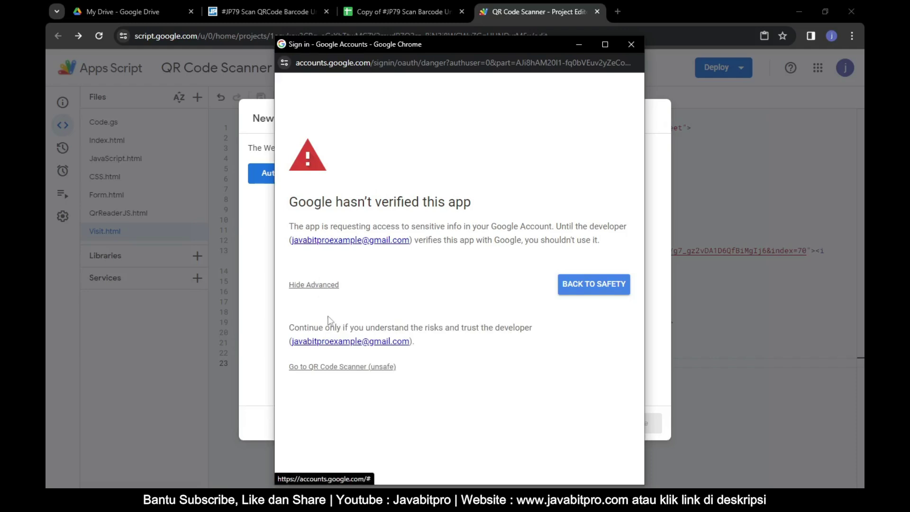
left_click(350, 367)
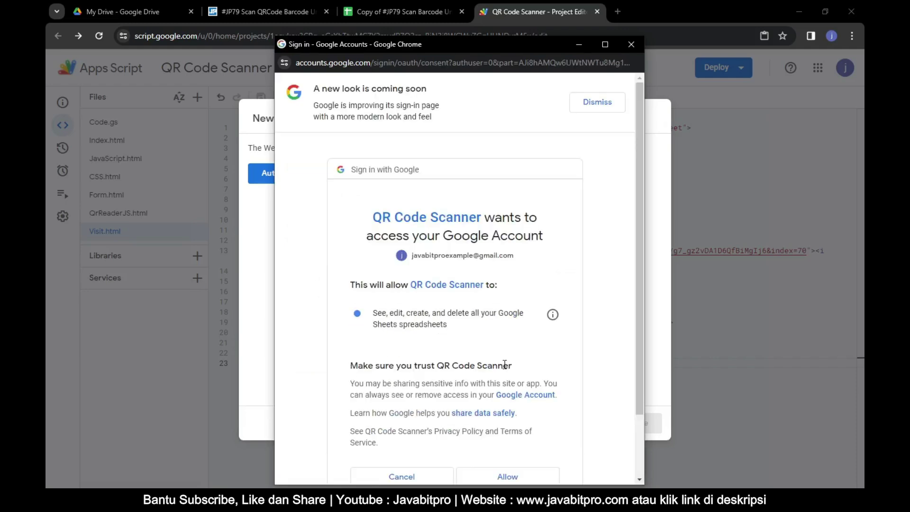
scroll(522, 398, "down", 2)
left_click(528, 407)
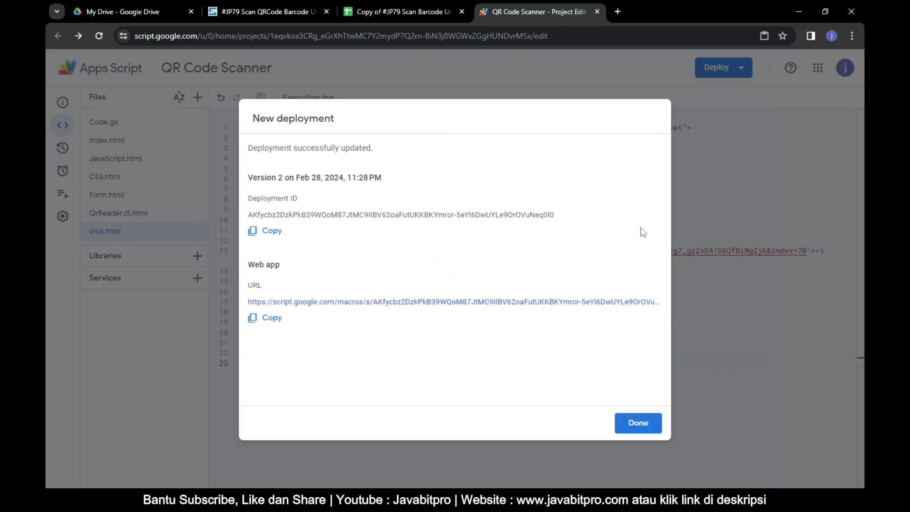
left_click(294, 9)
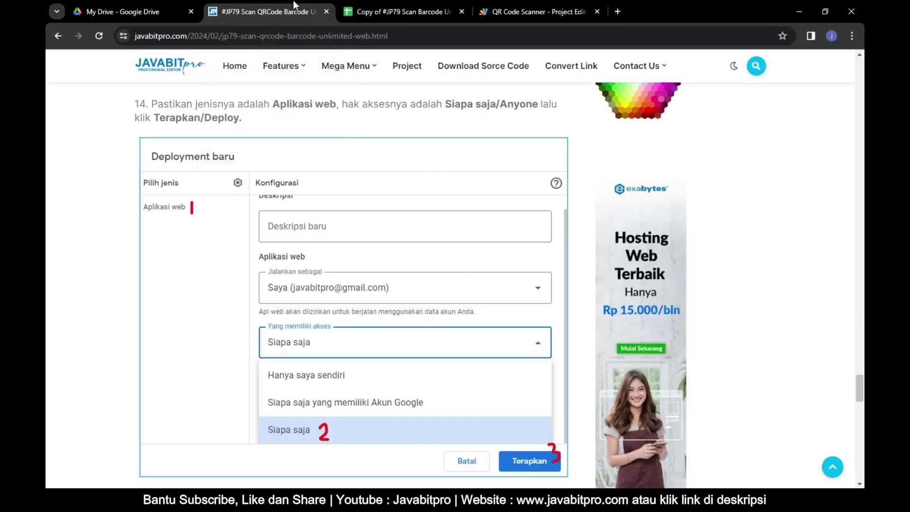
scroll(291, 174, "down", 3)
scroll(254, 197, "down", 2)
scroll(254, 197, "down", 3)
scroll(216, 173, "down", 2)
scroll(205, 162, "up", 1)
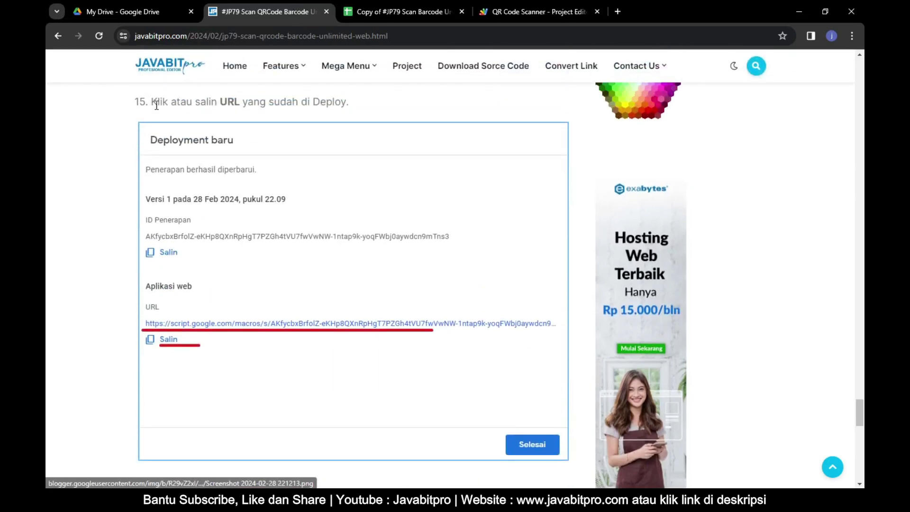
left_click_drag(151, 102, 369, 102)
left_click(332, 197)
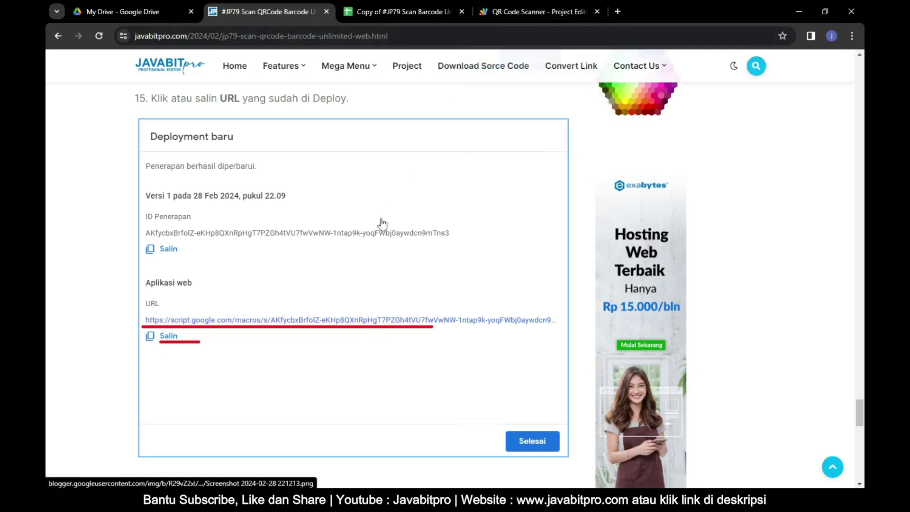
scroll(366, 229, "down", 5)
left_click_drag(137, 226, 190, 227)
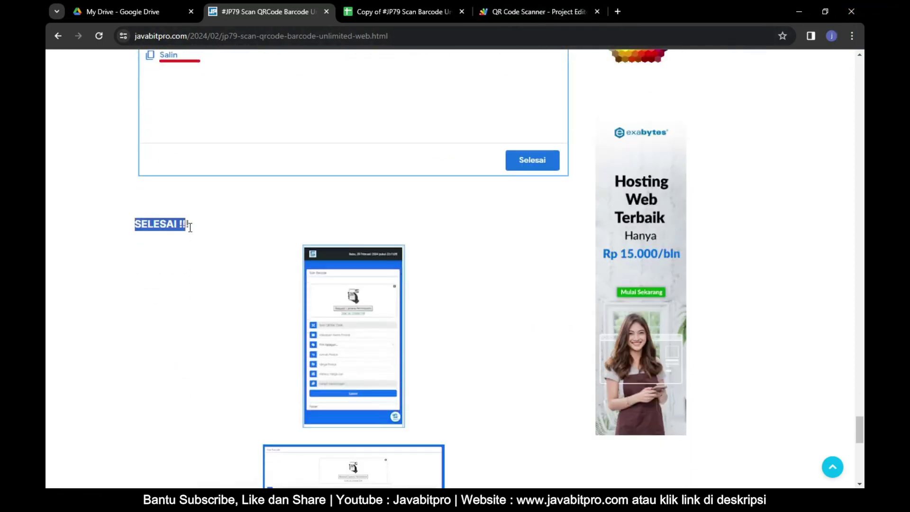
left_click(207, 229)
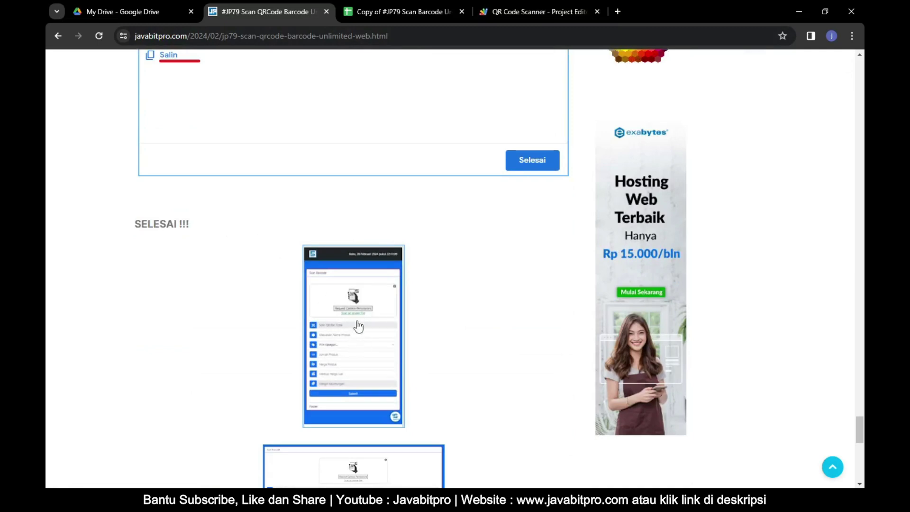
scroll(361, 345, "down", 3)
scroll(364, 341, "down", 3)
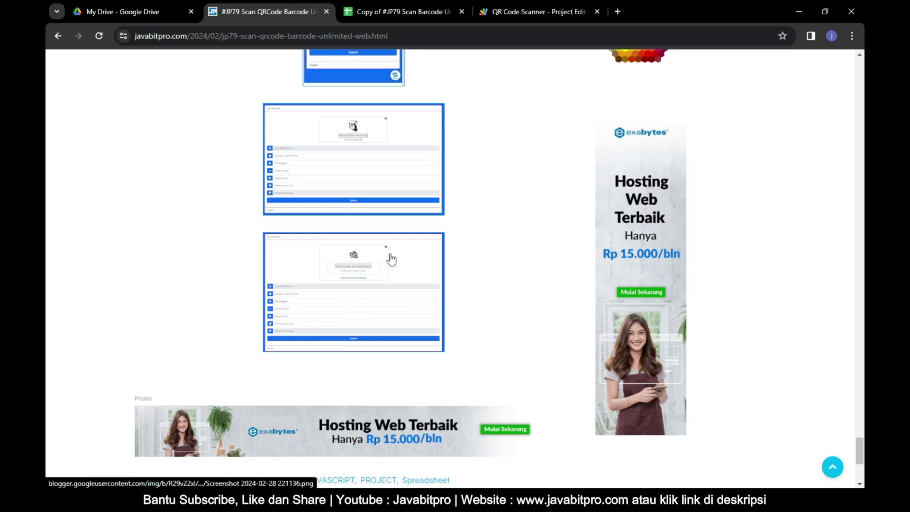
left_click(512, 4)
Load the copied web app URL in an incognito window and zoom out twice to fit the form
left_click(268, 317)
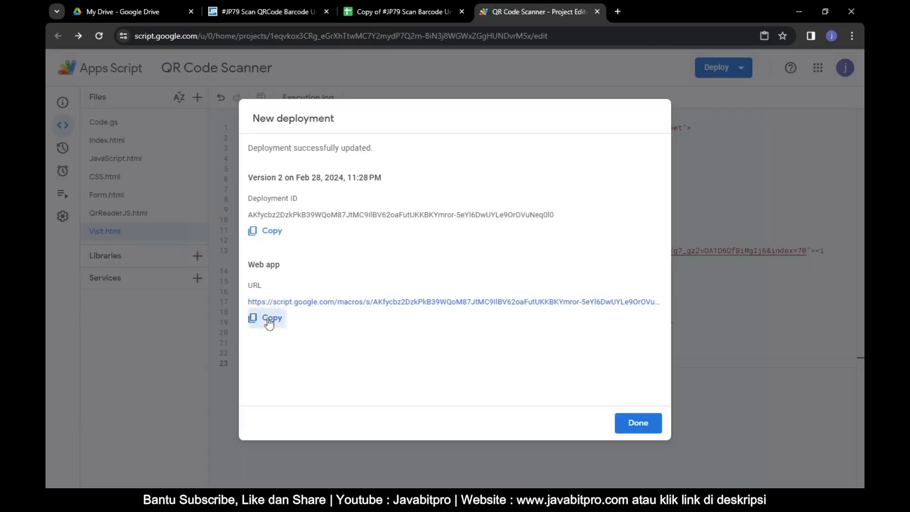
left_click(852, 36)
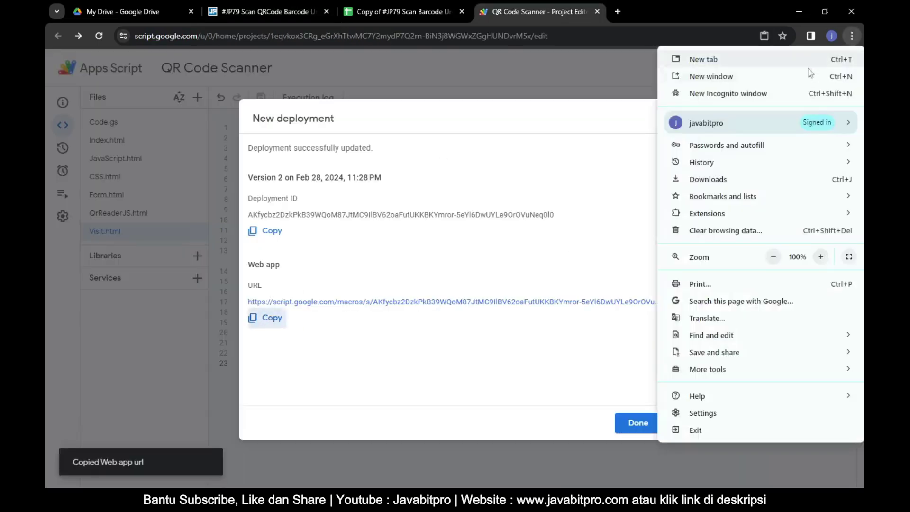
left_click(767, 93)
right_click(406, 34)
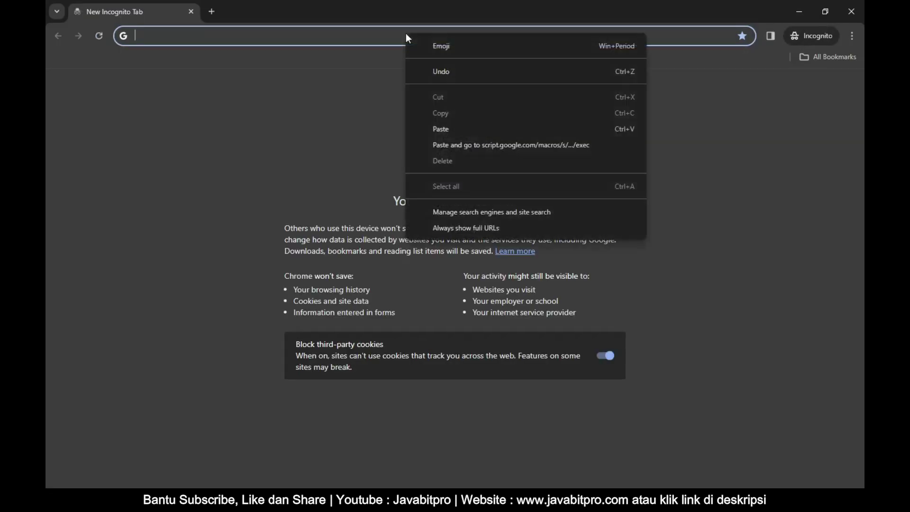
left_click(458, 132)
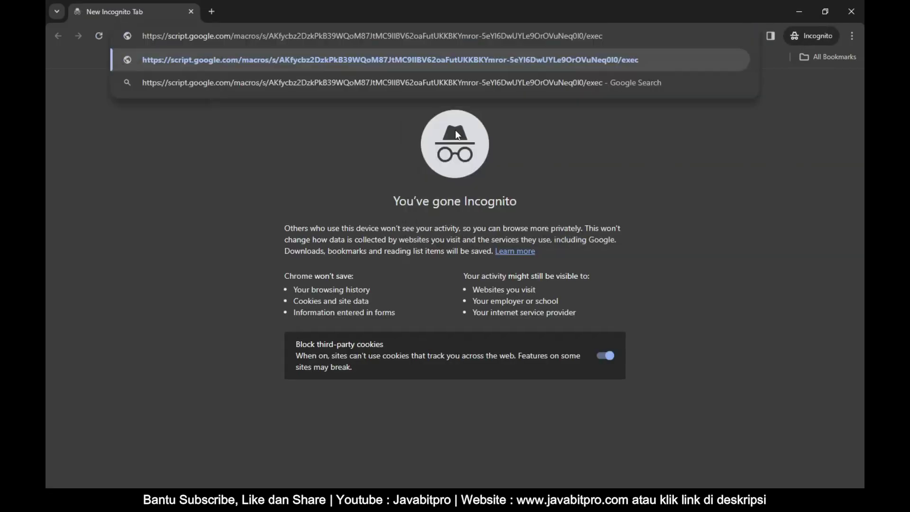
key("Return")
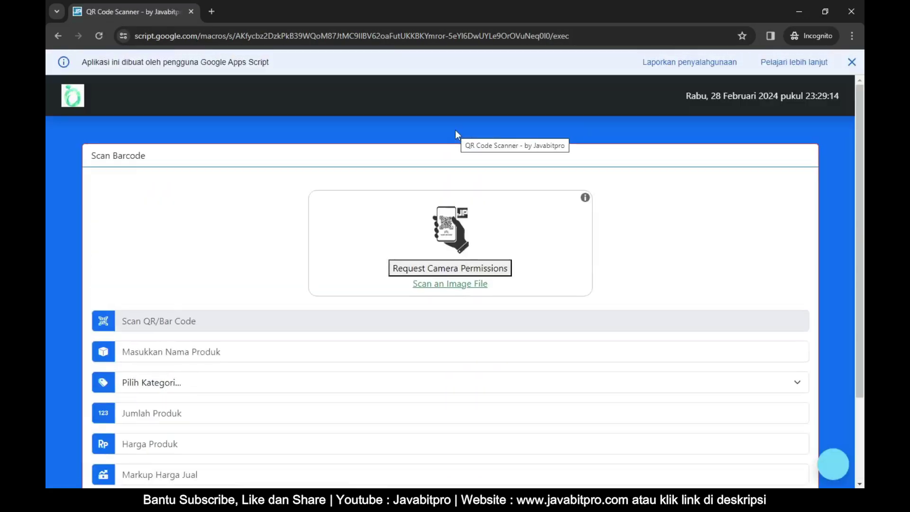
key("ctrl+minus")
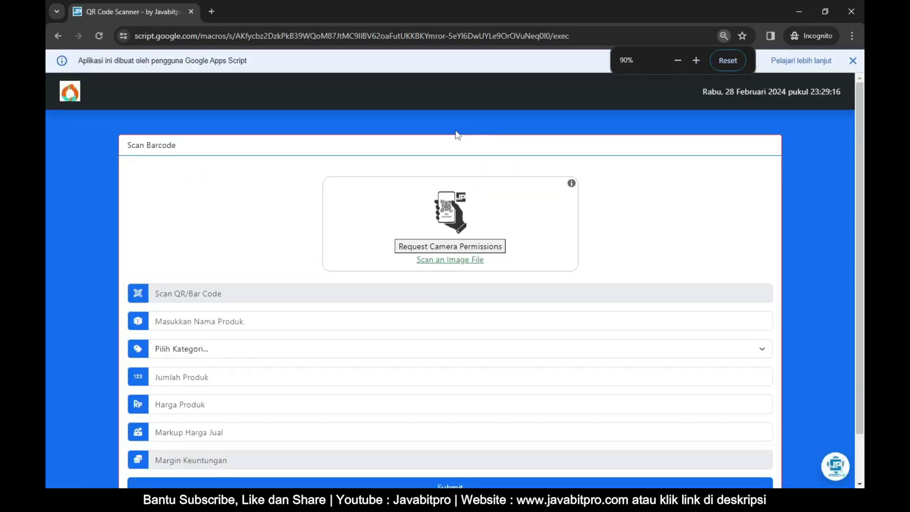
key("ctrl+minus")
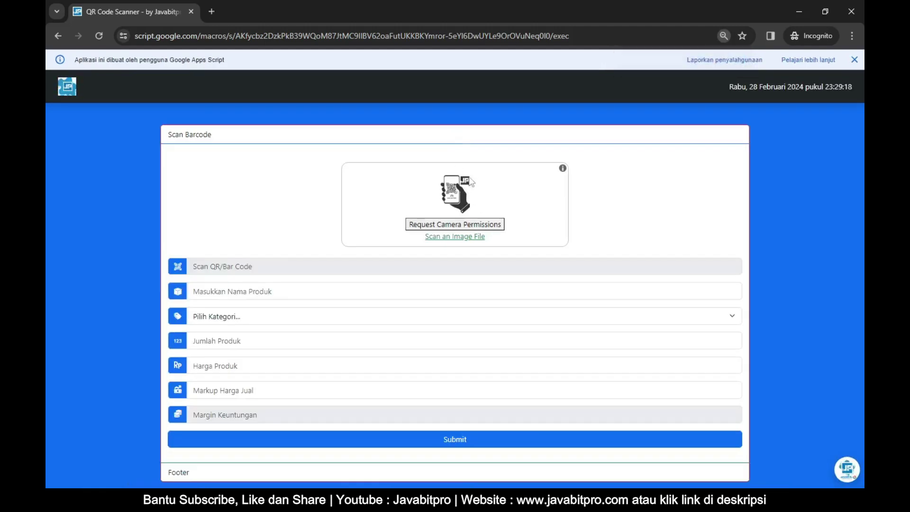
mouse_move(347, 484)
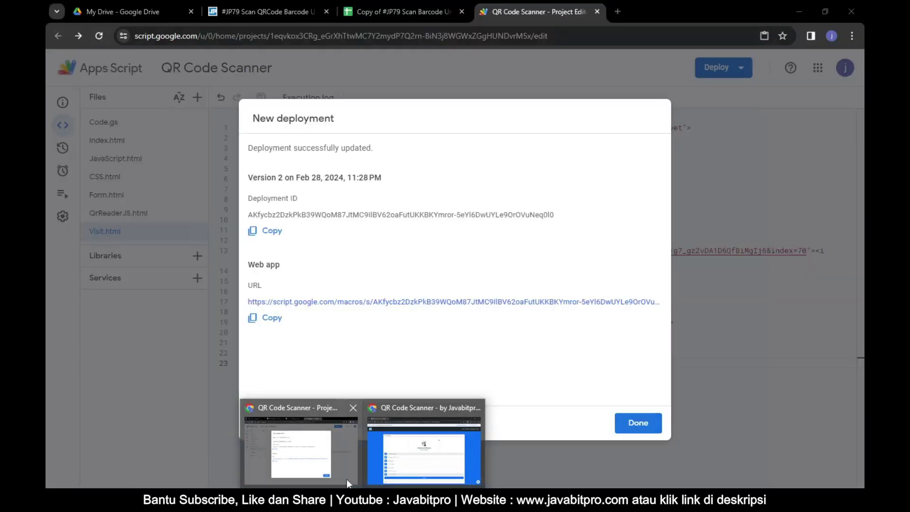
Select cell A2 in the linked spreadsheet, then submit Blender with 18000 selling price
left_click(342, 474)
left_click(408, 11)
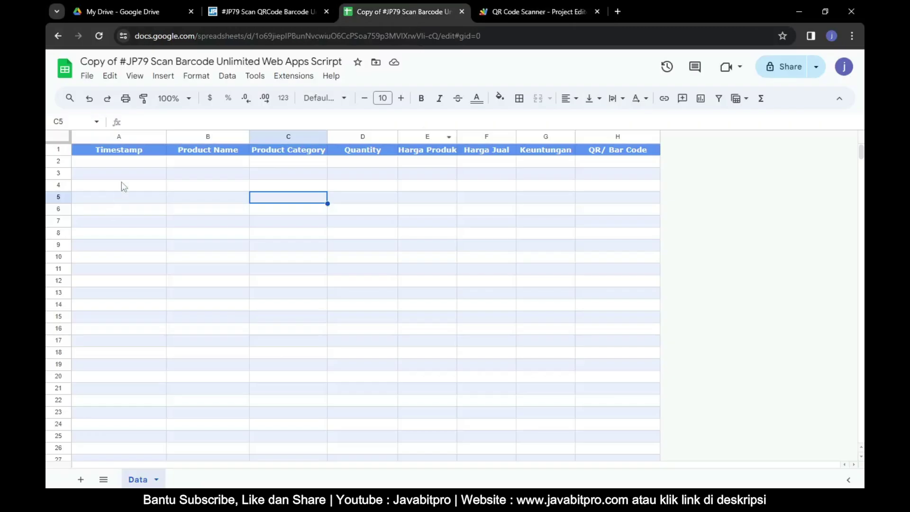
left_click(123, 163)
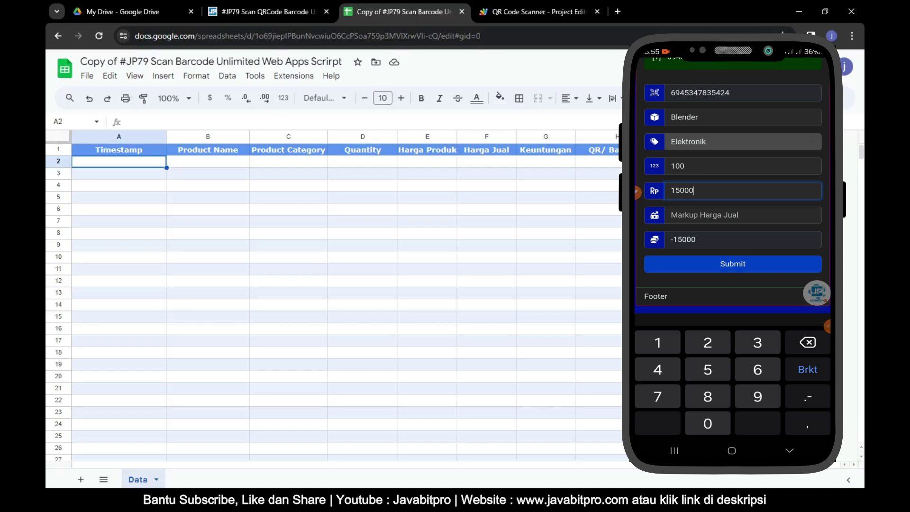
type("18000")
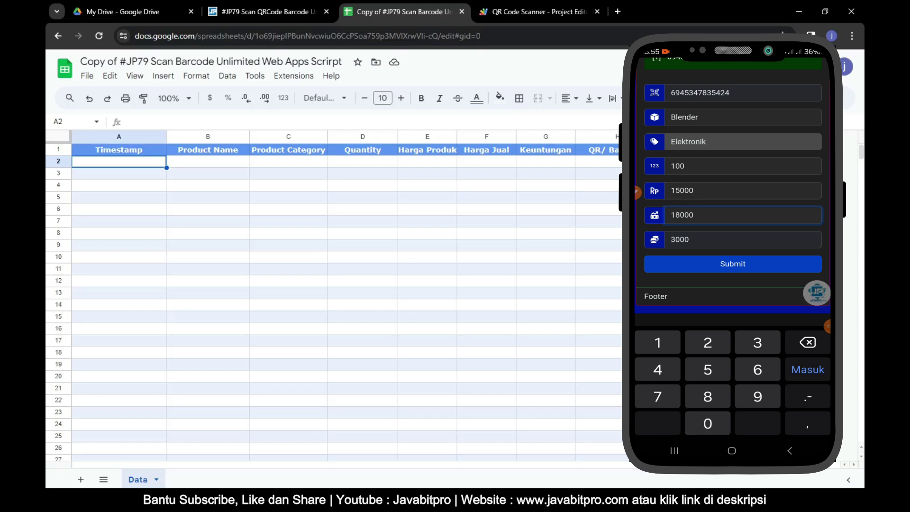
key("Return")
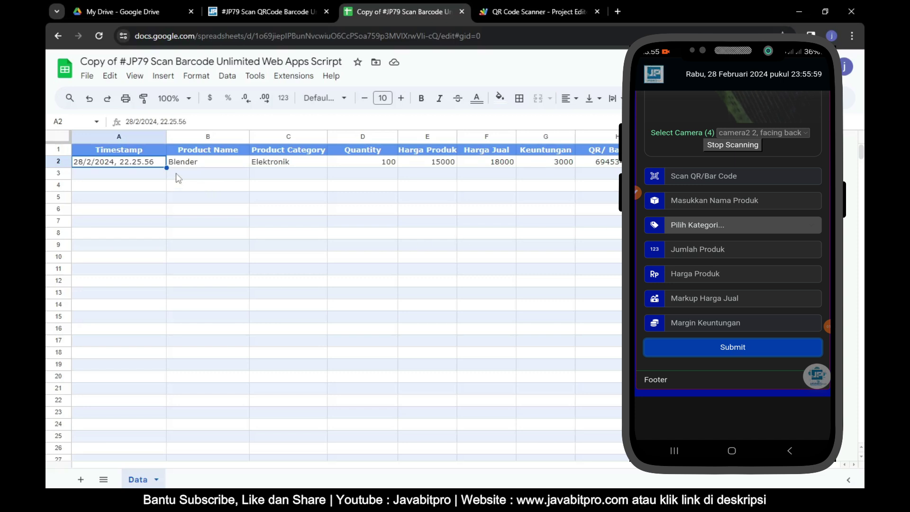
Select the Blender entry in row 2, then clear the selection
left_click(170, 174)
left_click_drag(144, 164, 599, 172)
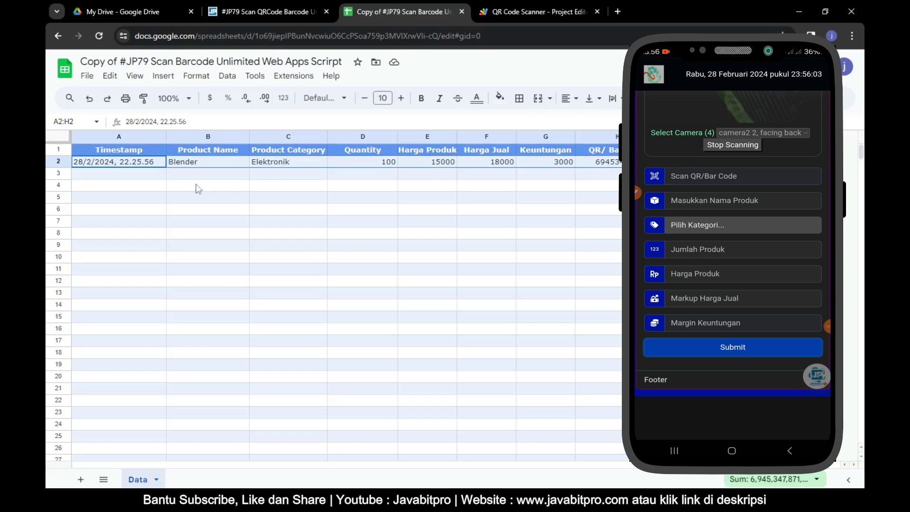
left_click(152, 198)
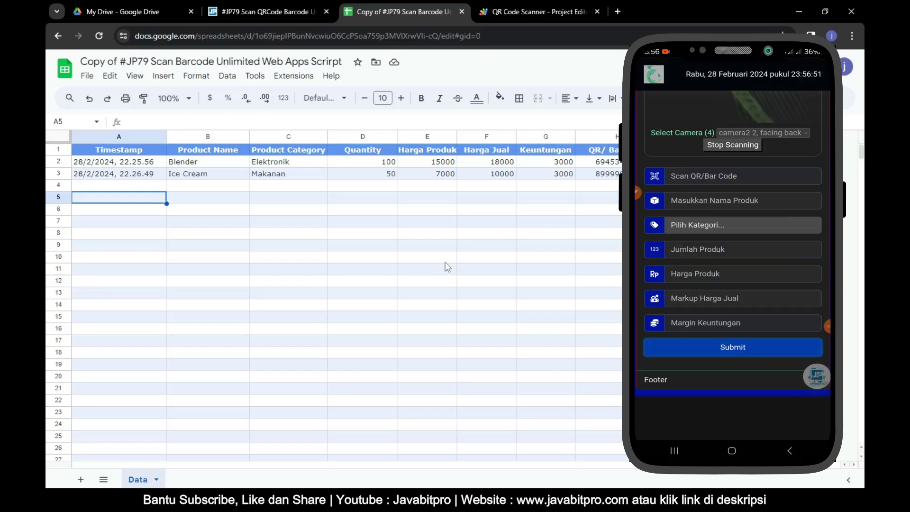
Select the Ice Cream row in the sheet, then scan barcode (1).gif to read code 12345
left_click(108, 174)
left_click_drag(190, 177, 617, 177)
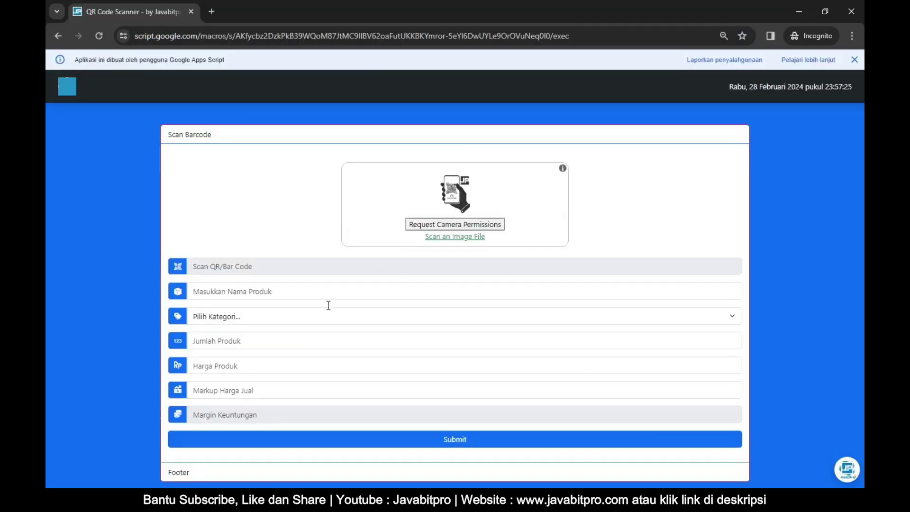
left_click(456, 237)
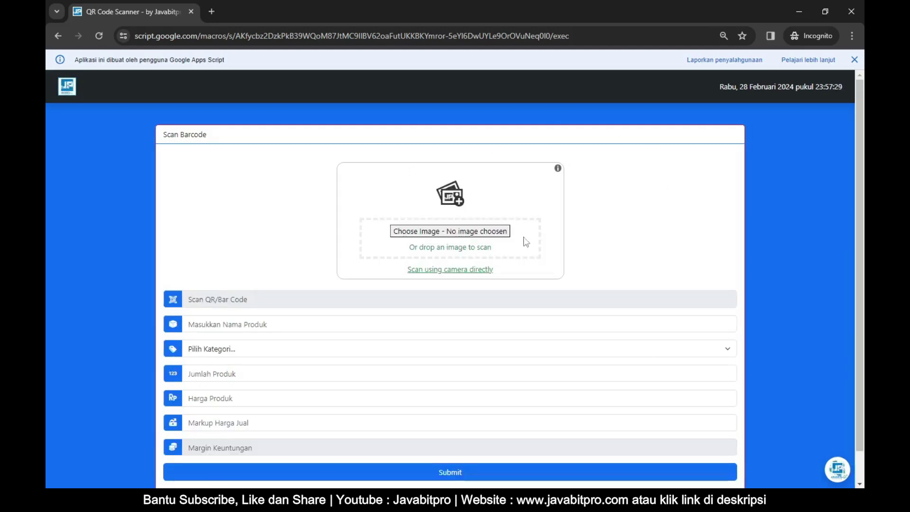
left_click(461, 233)
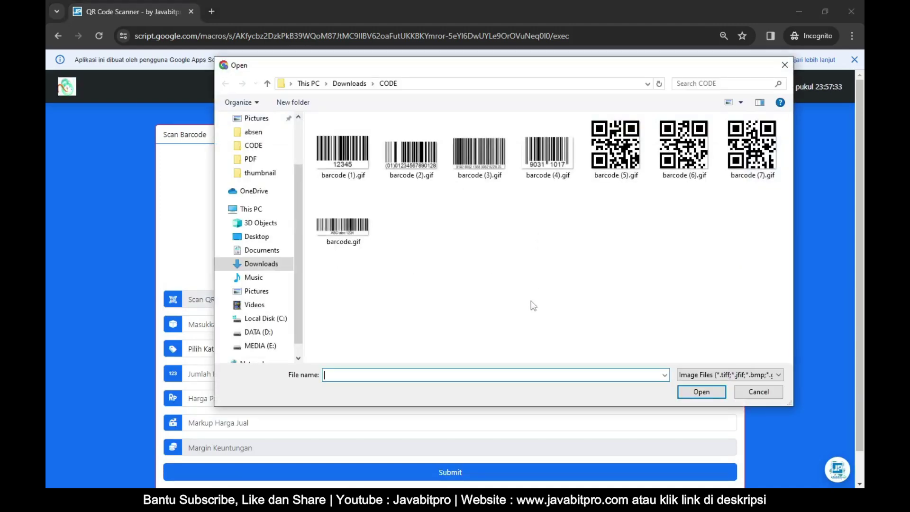
left_click(353, 165)
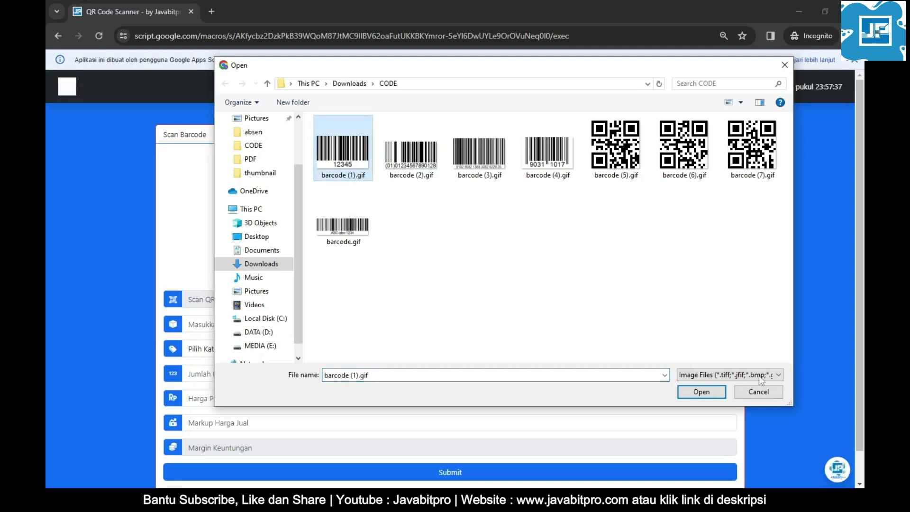
left_click(700, 392)
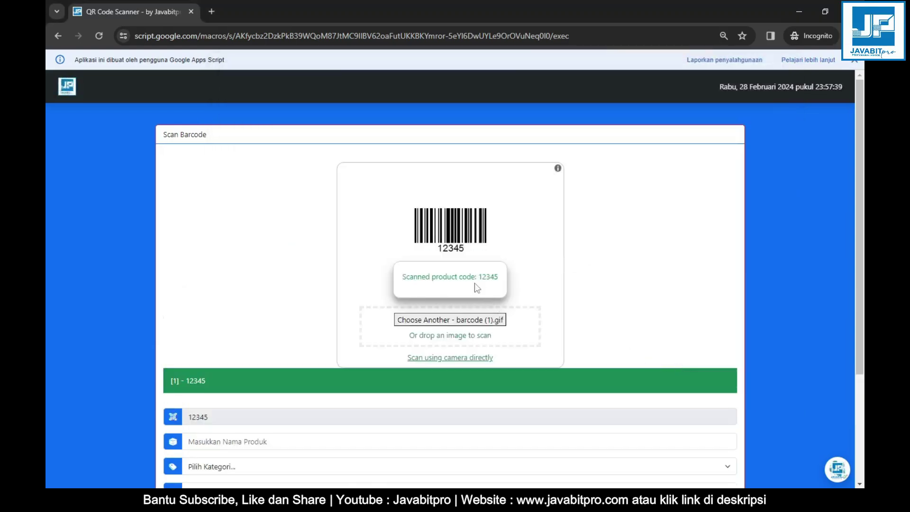
scroll(492, 277, "down", 3)
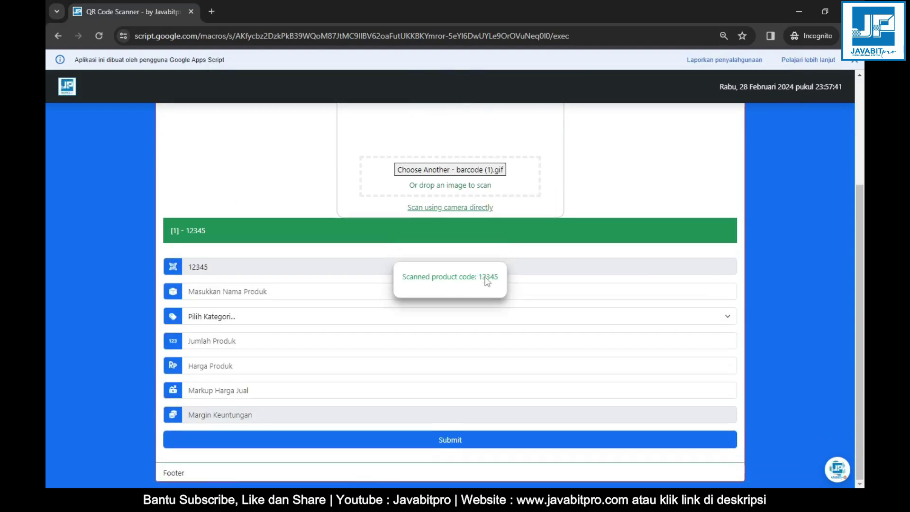
Enter Buku Tulis, category ATK, 100 units, cost 2000, selling price 2500, and submit
left_click(222, 292)
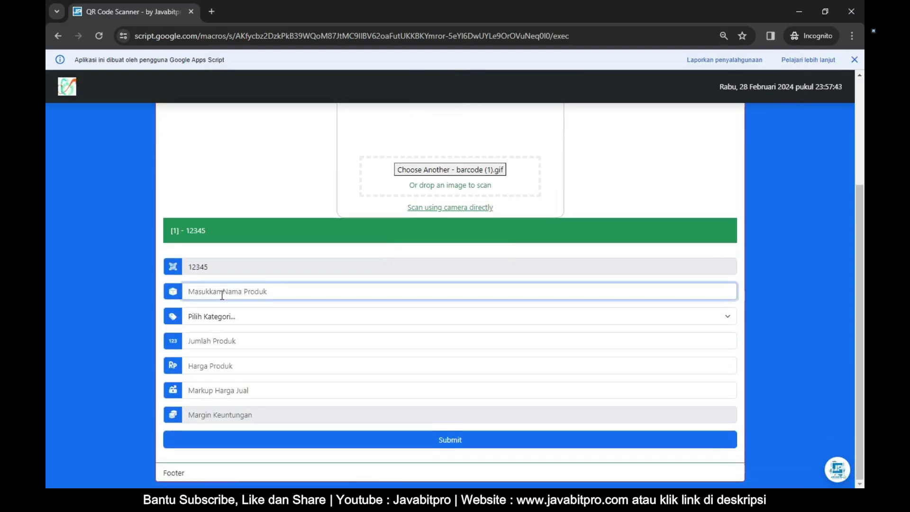
type("Buku Tulis")
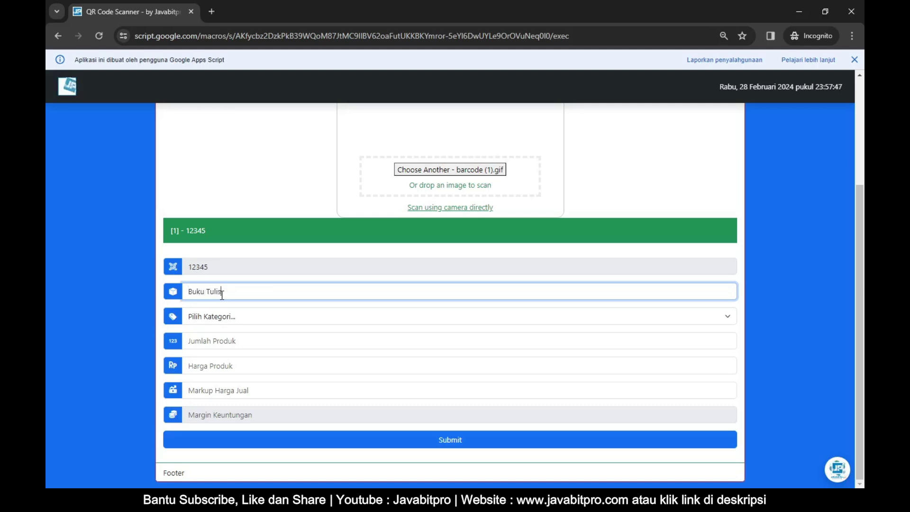
left_click(236, 321)
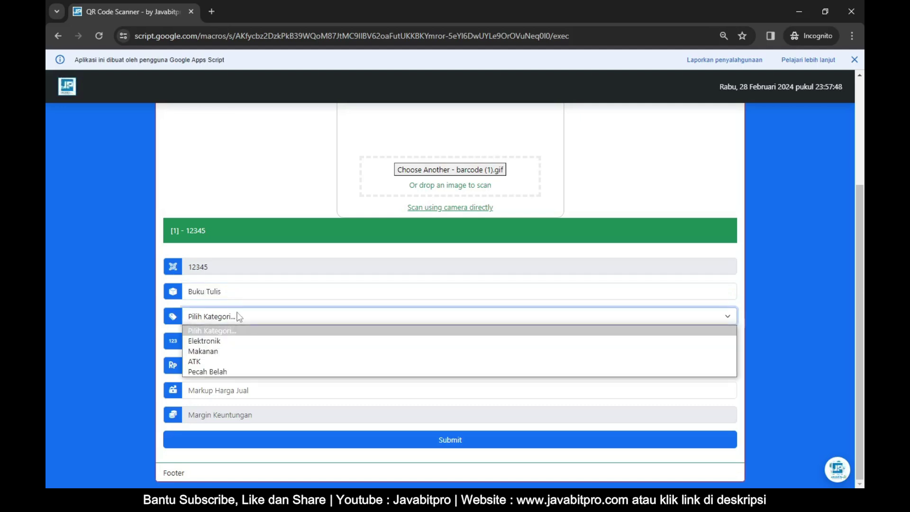
left_click(209, 361)
left_click(212, 343)
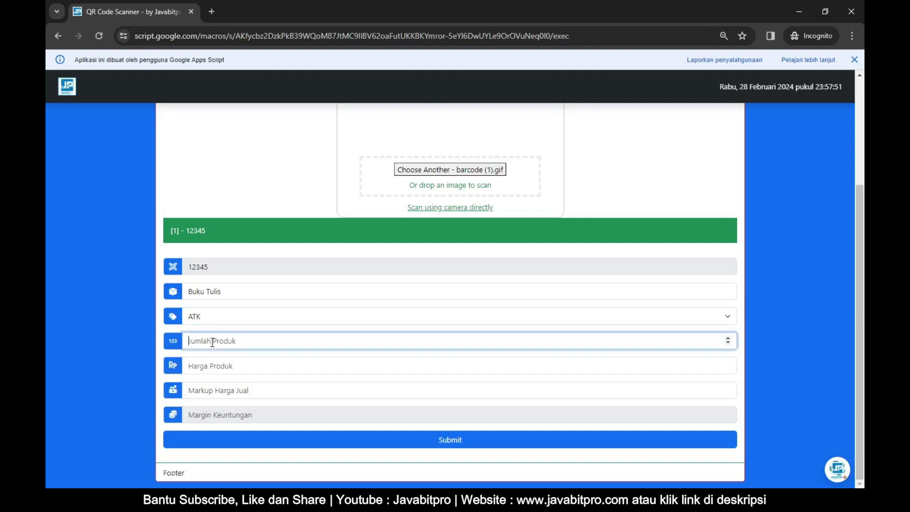
type("100")
left_click(204, 371)
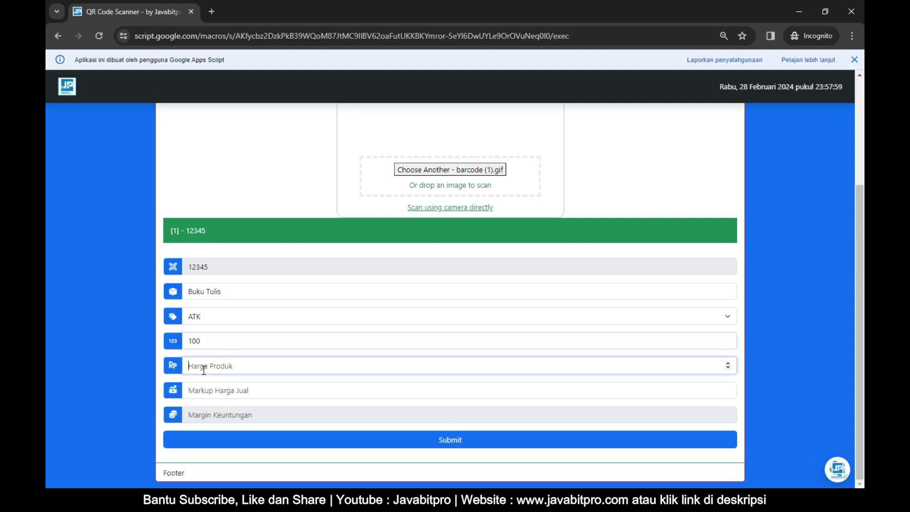
type("2000")
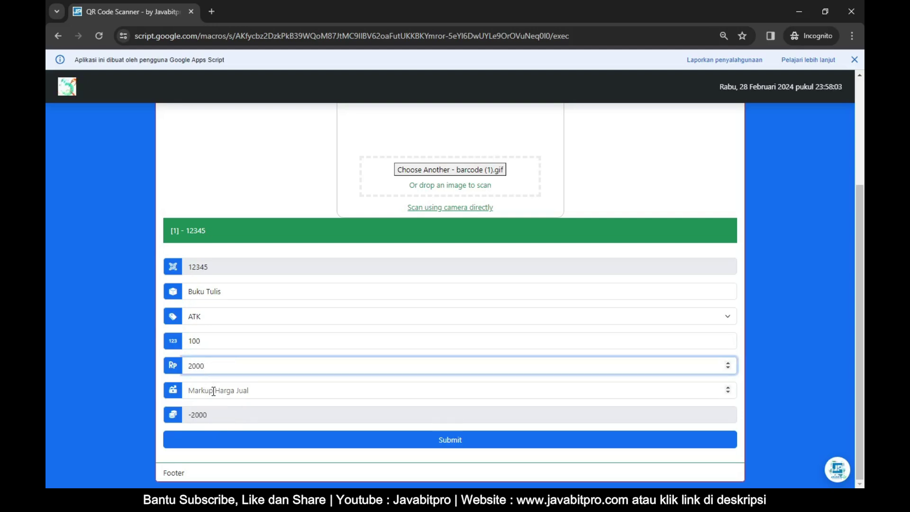
left_click(213, 391)
type("2500")
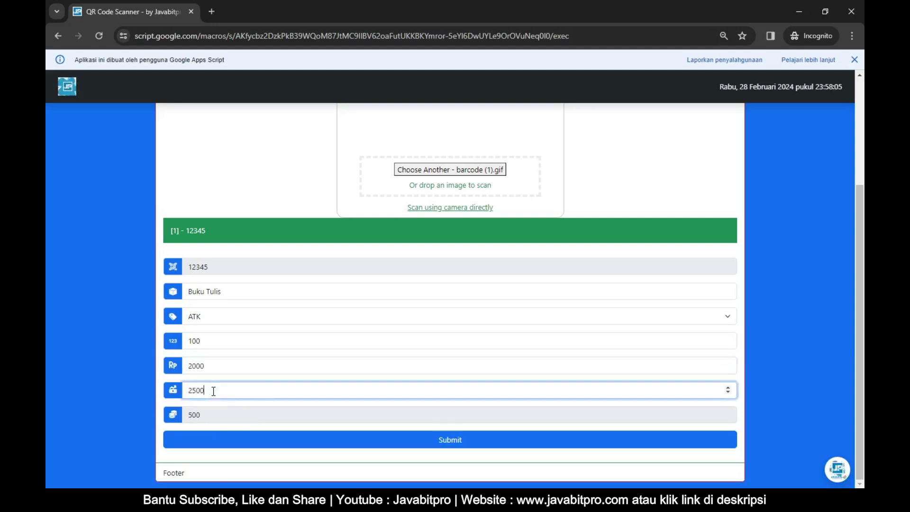
left_click_drag(208, 414, 187, 413)
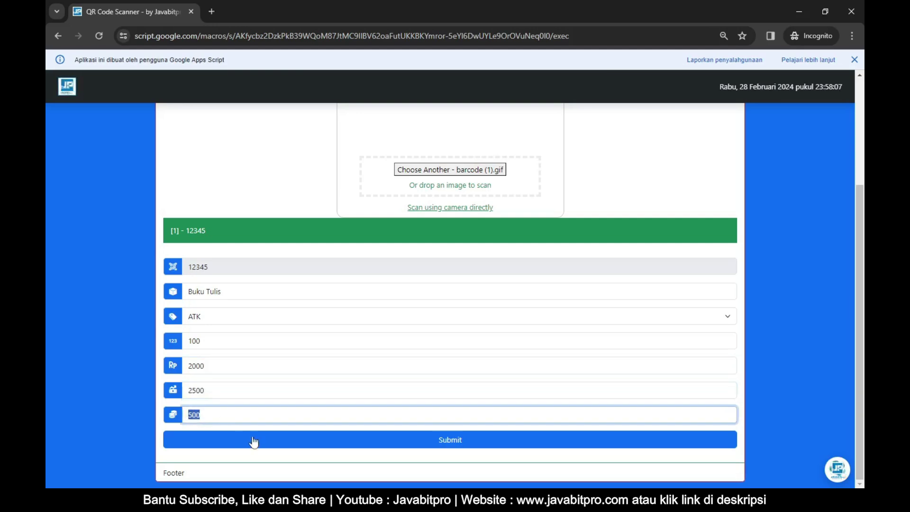
left_click(455, 443)
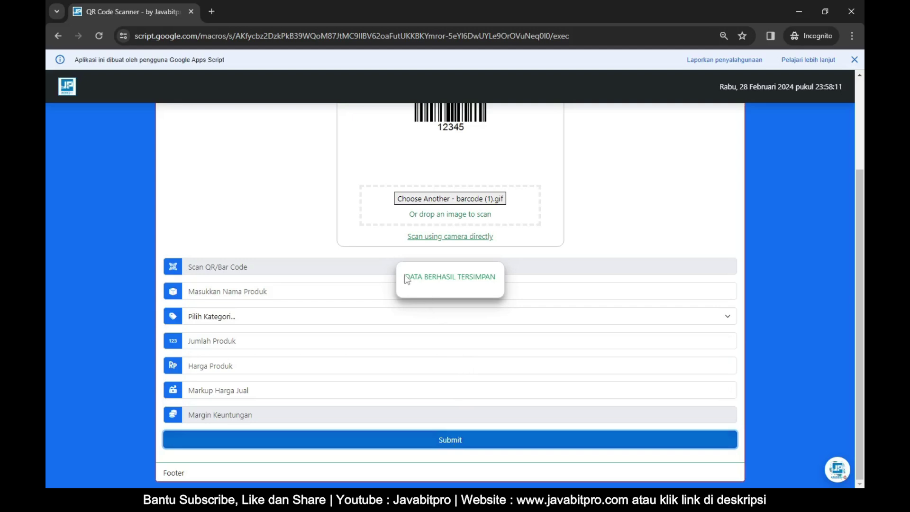
Confirm Buku Tulis is saved as row 4 in the sheet, then return to the scanner
left_click_drag(406, 276, 503, 276)
left_click(584, 261)
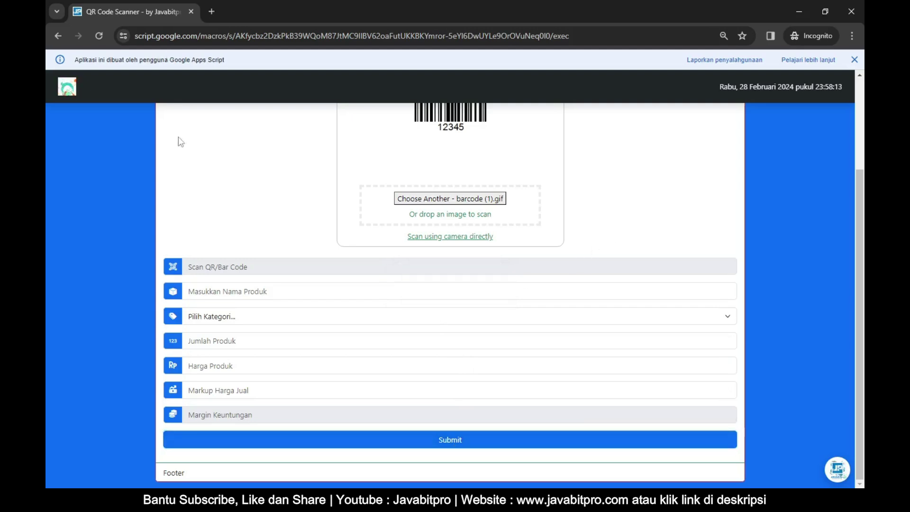
left_click(363, 502)
left_click(336, 481)
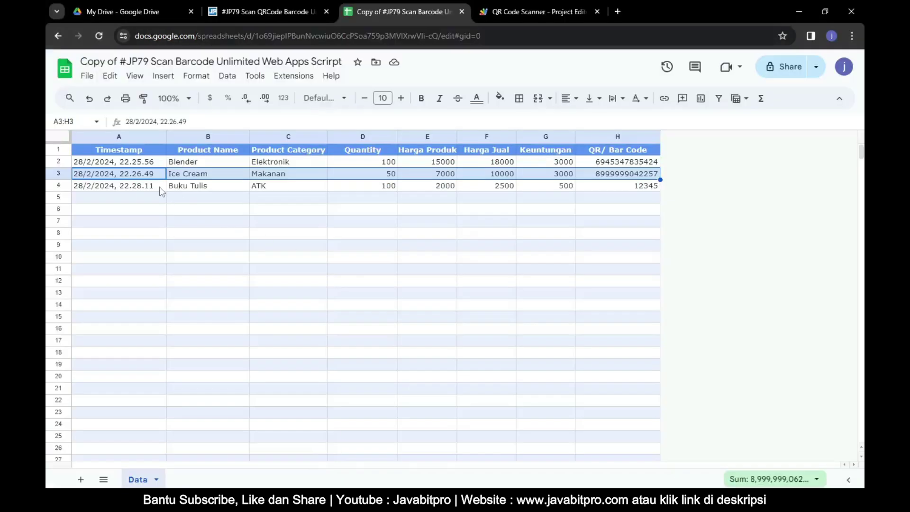
left_click_drag(161, 187, 618, 189)
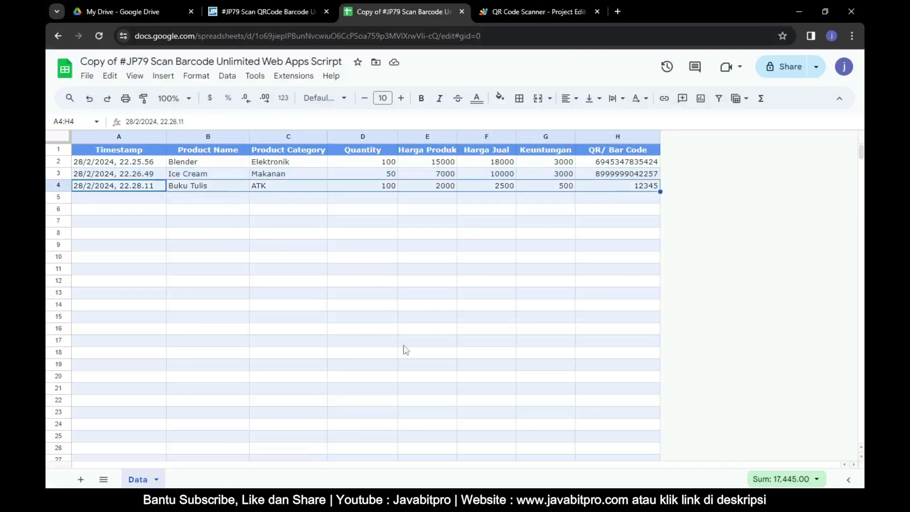
left_click(384, 474)
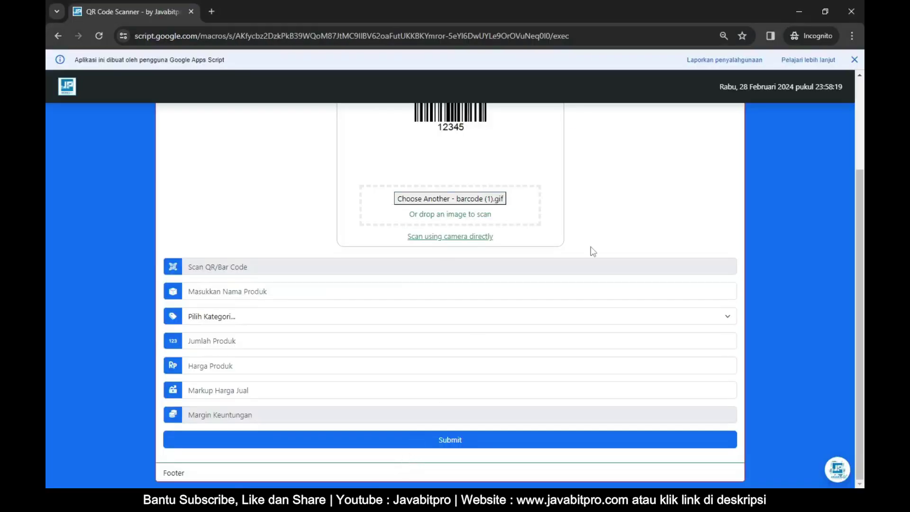
Scan barcode (5).gif to read code 123456789
scroll(590, 246, "up", 1)
left_click(491, 258)
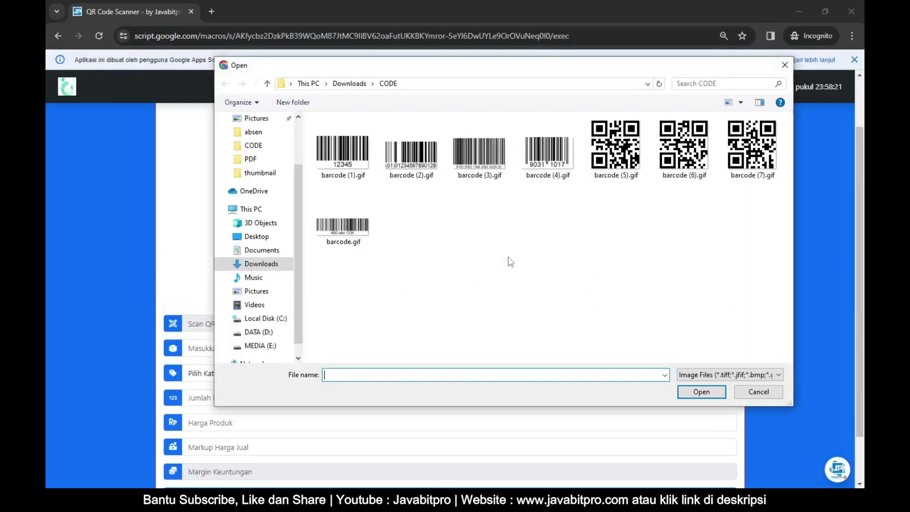
left_click(623, 155)
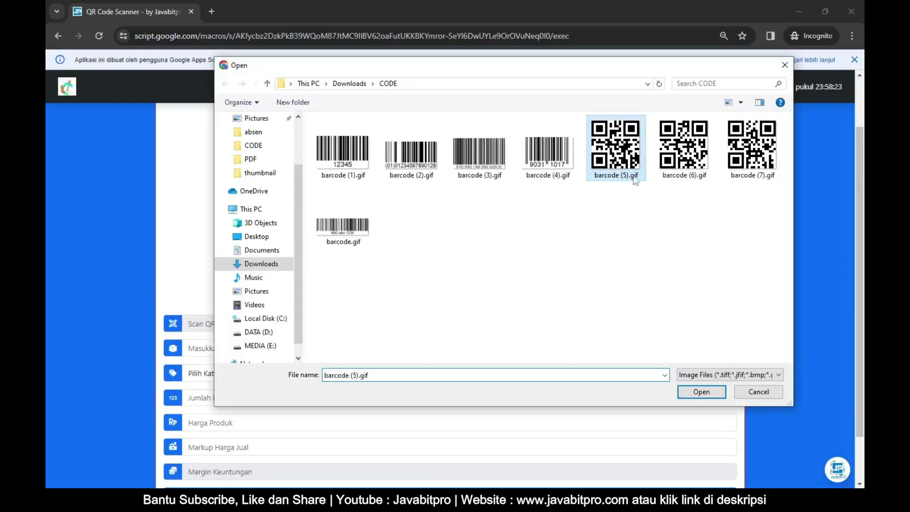
left_click(702, 394)
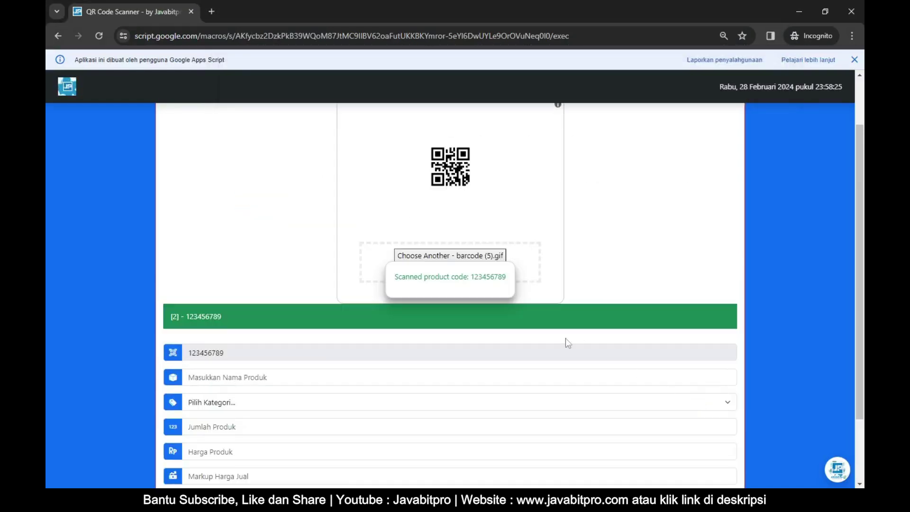
scroll(440, 344, "down", 2)
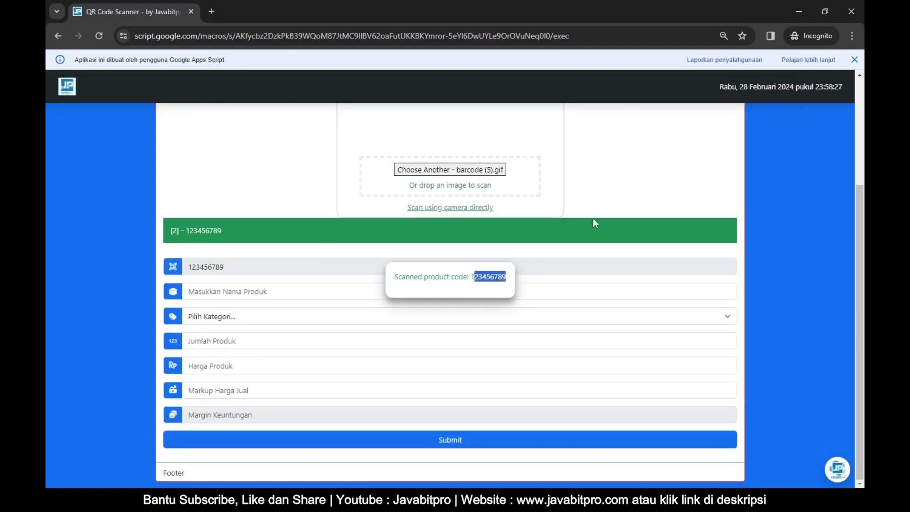
Enter product name Gelas, category Pecah Belah and quantity 24
left_click(241, 288)
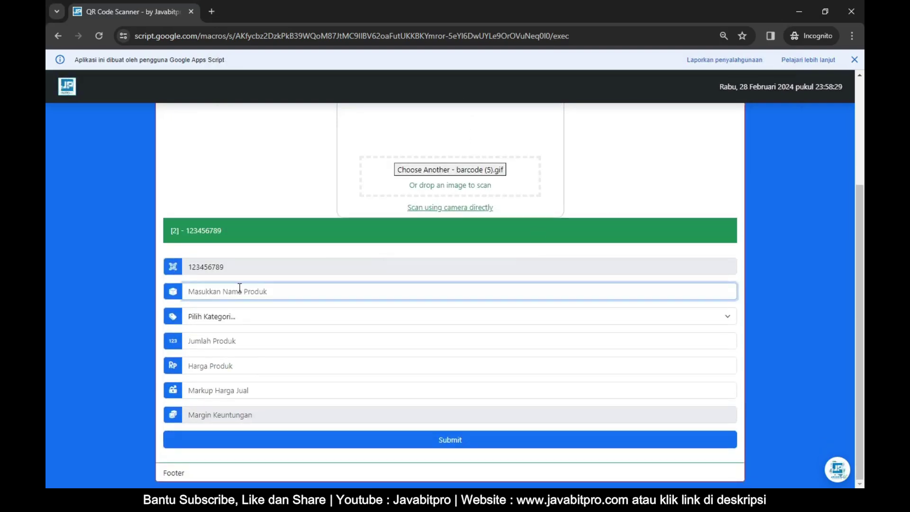
type("G")
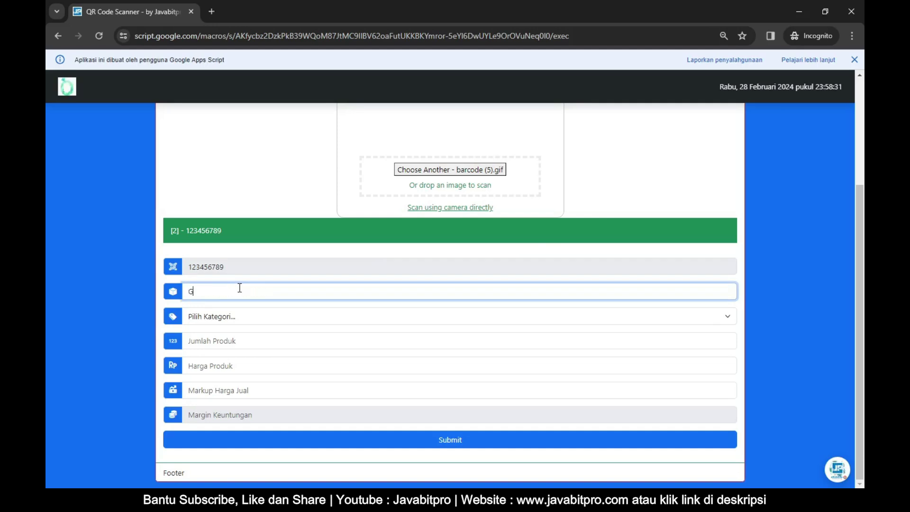
left_click(236, 318)
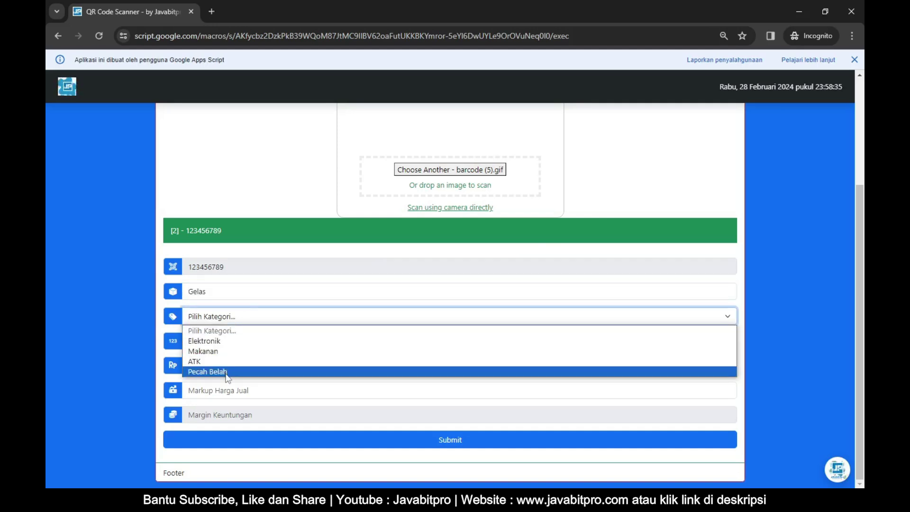
left_click(226, 371)
left_click(232, 338)
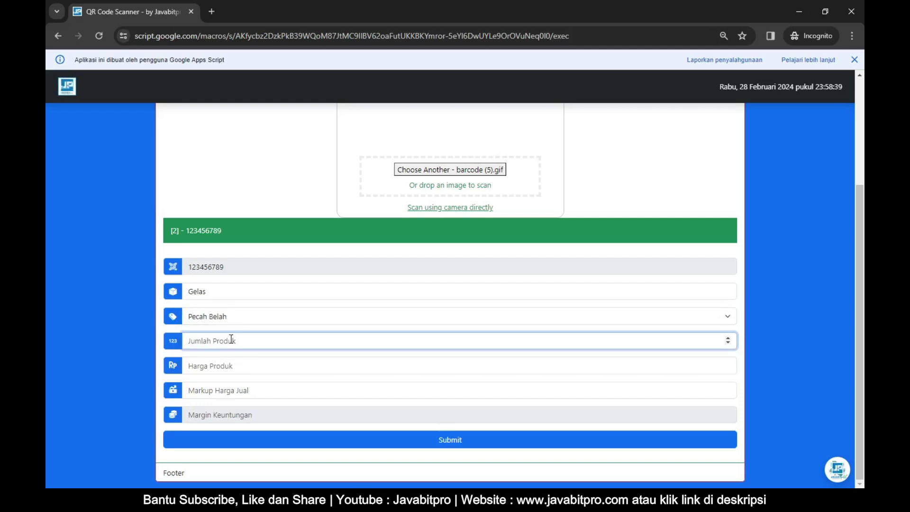
type("24")
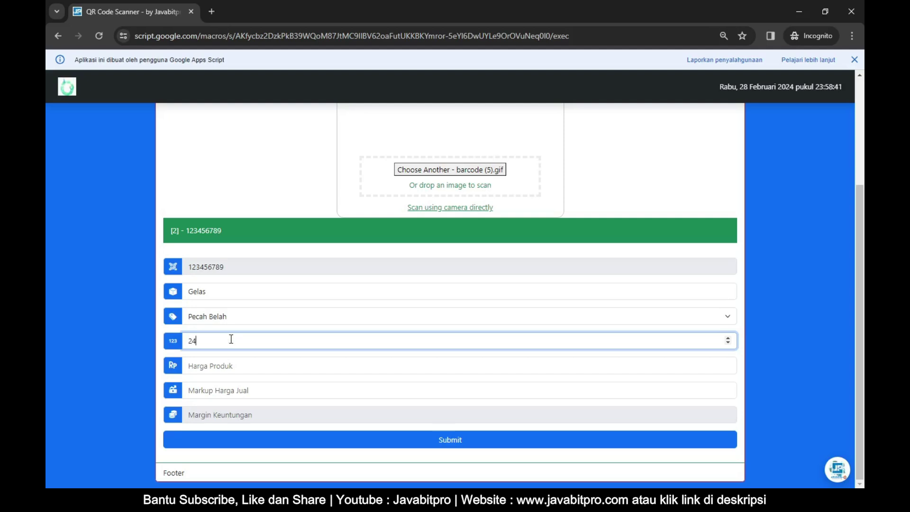
Enter price 35000 and selling price 50000, check the 15000 profit, and submit
left_click(231, 367)
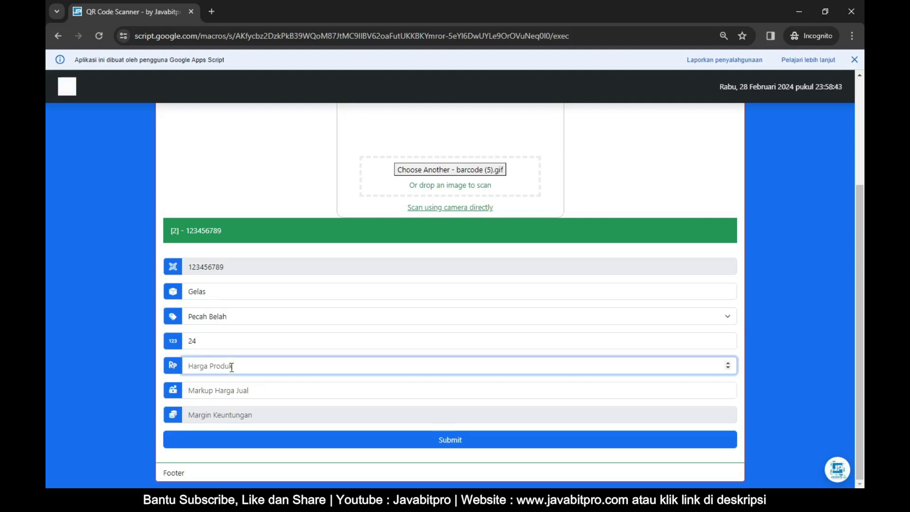
type("35000")
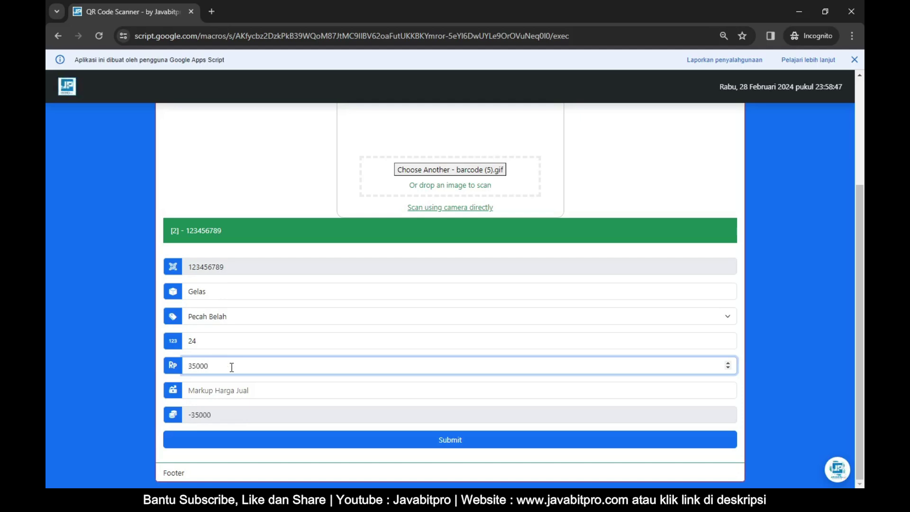
left_click(210, 394)
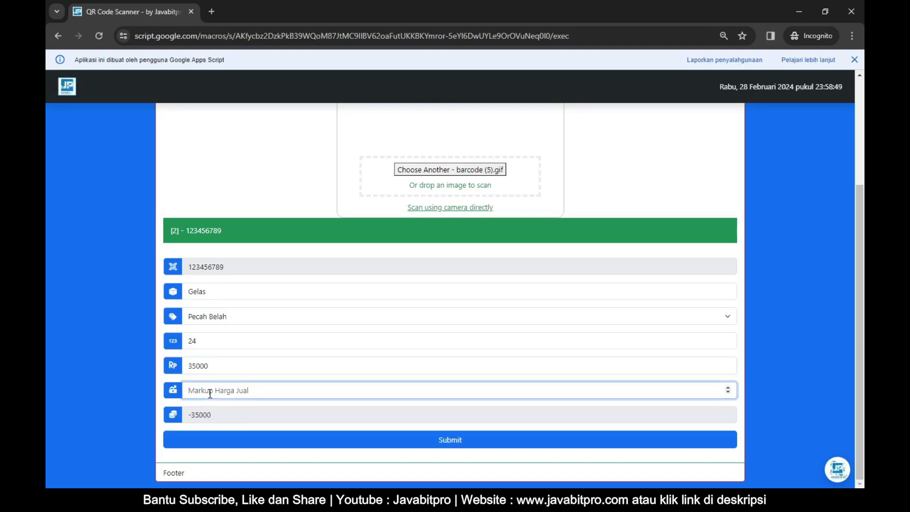
type("50000")
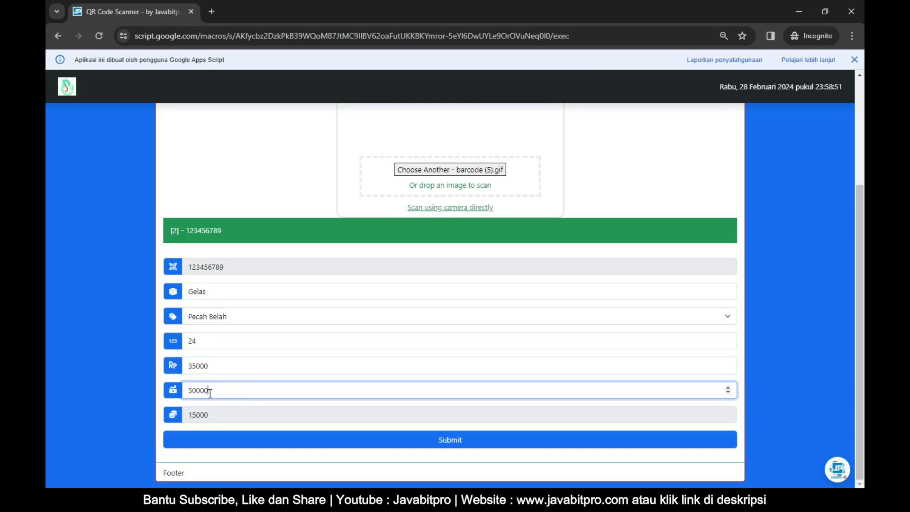
double_click(222, 414)
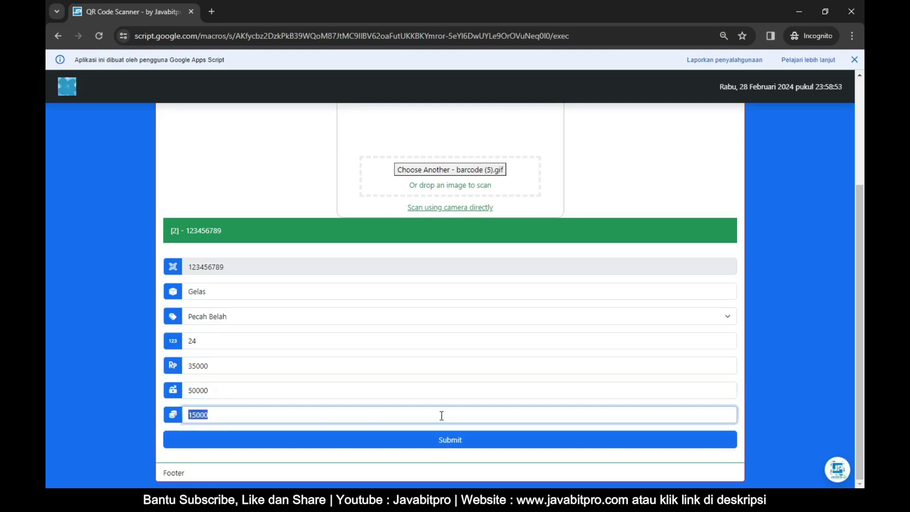
left_click(450, 440)
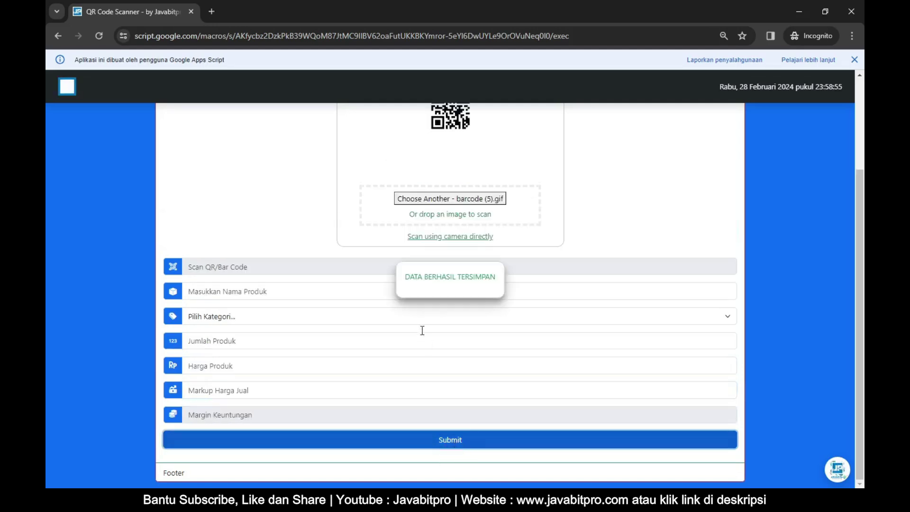
left_click_drag(406, 278, 510, 264)
left_click(520, 284)
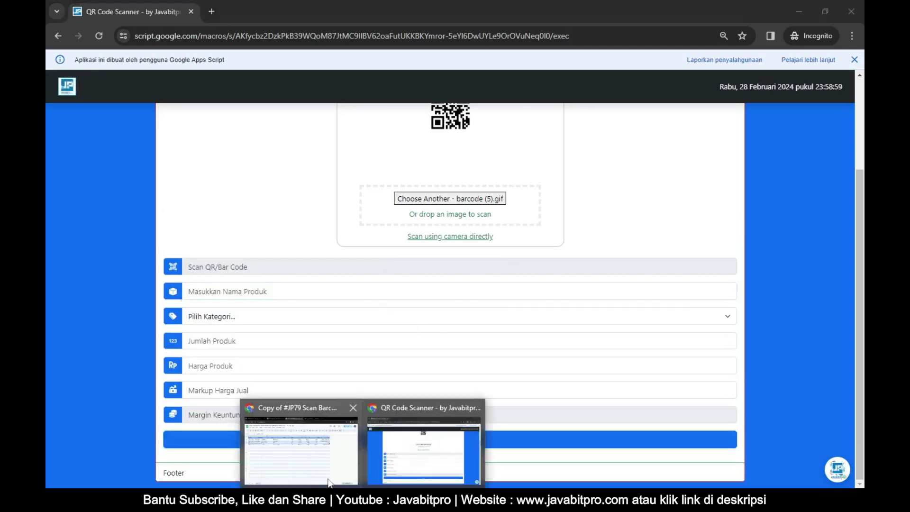
Check the new Gelas row in the sheet and enter TERIMA KASIH in B8
left_click(309, 472)
left_click_drag(144, 198, 651, 199)
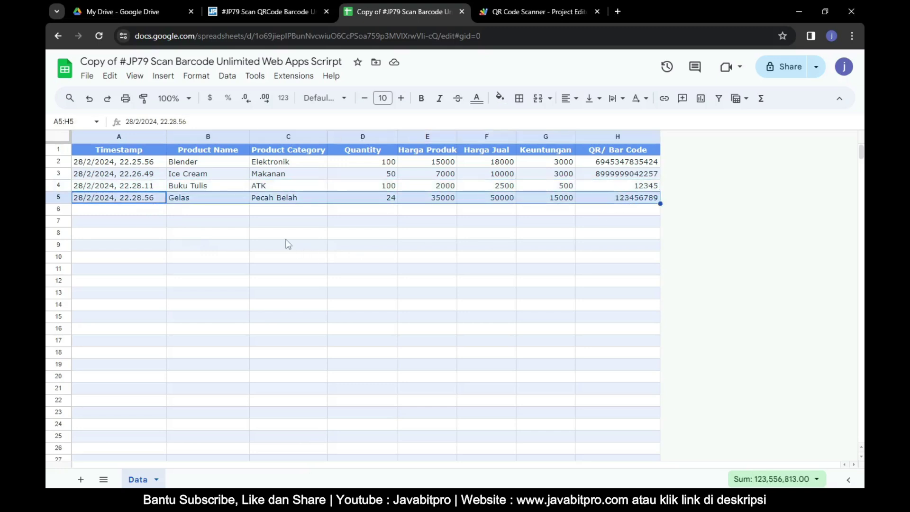
left_click(238, 234)
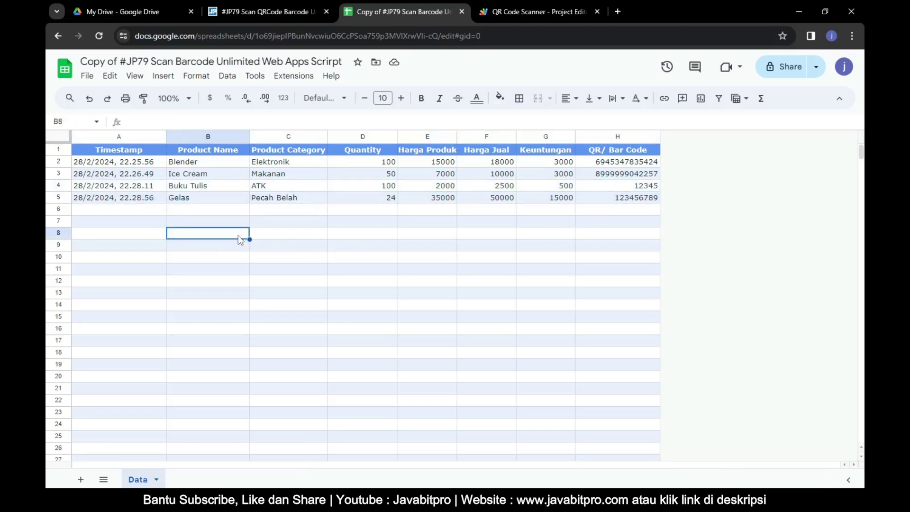
type("TERIMA KASIH")
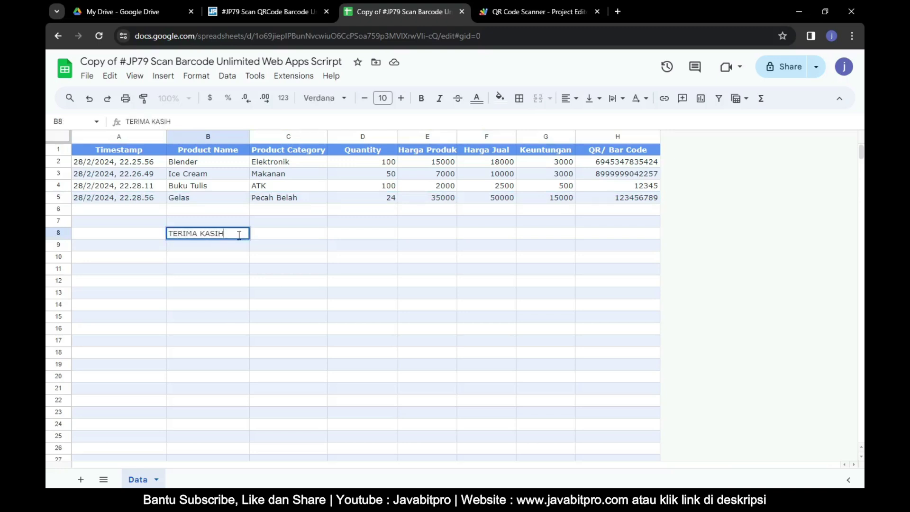
key("Return")
type("SEMOGA BER")
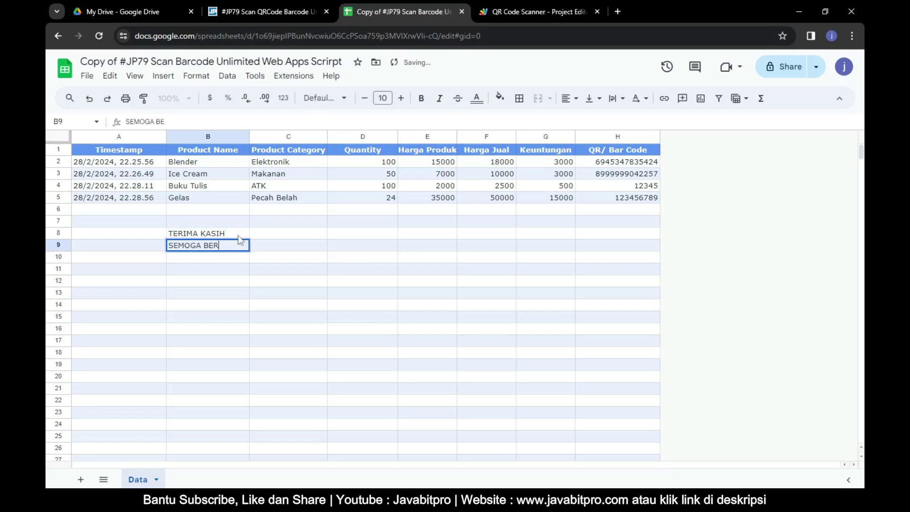
type("MANFAAT")
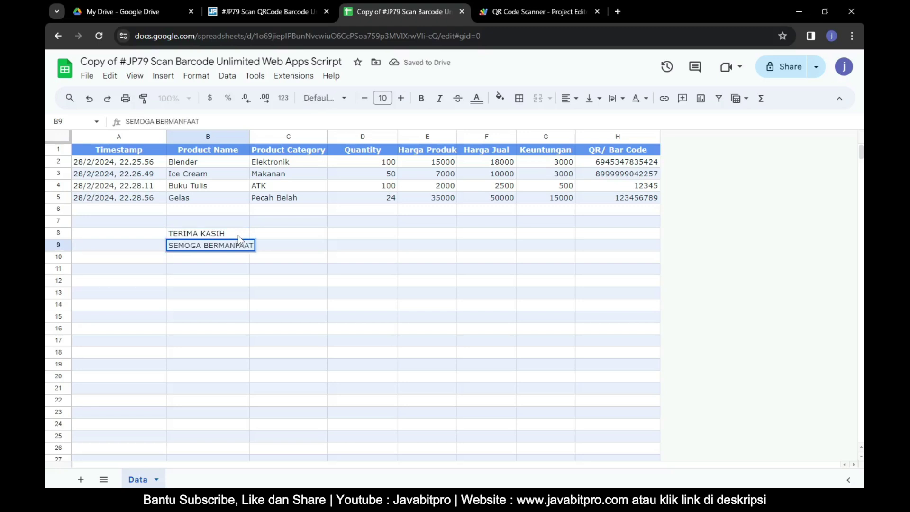
key("Return")
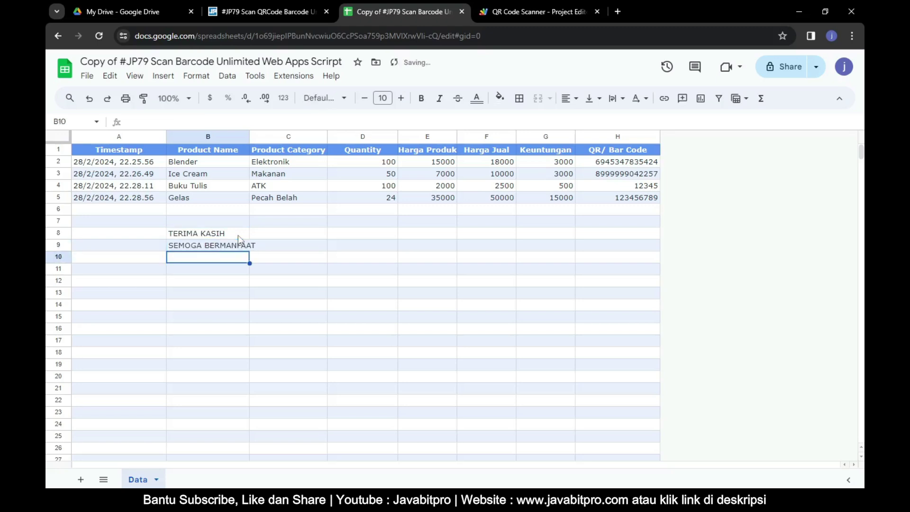
type("WEBSITE ")
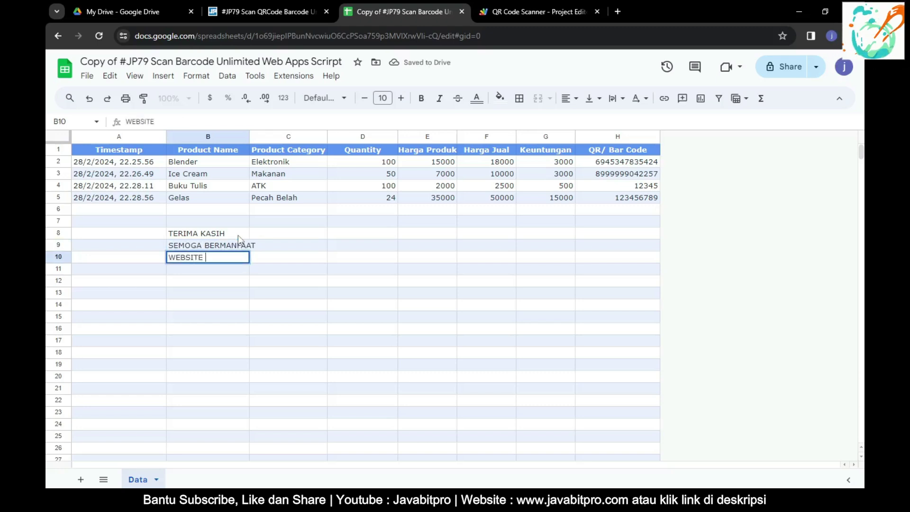
type(": www.javabitpro")
type(".com")
key("Return")
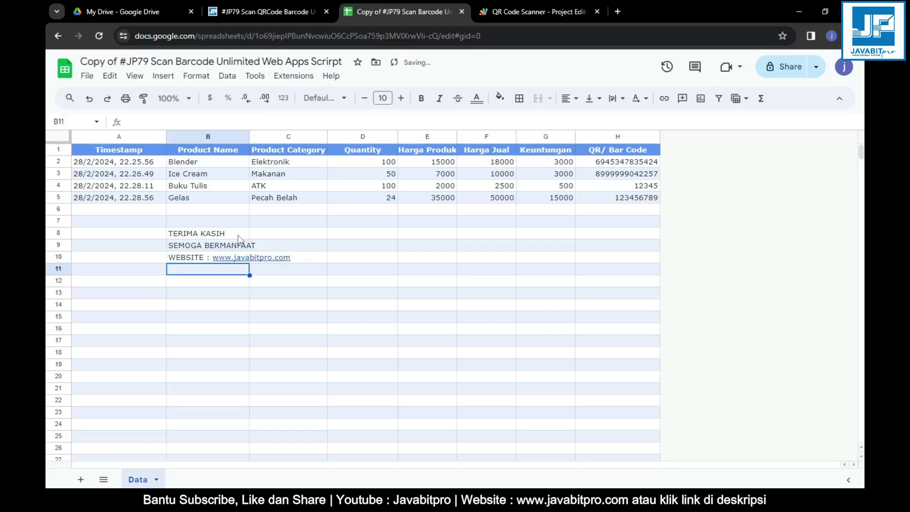